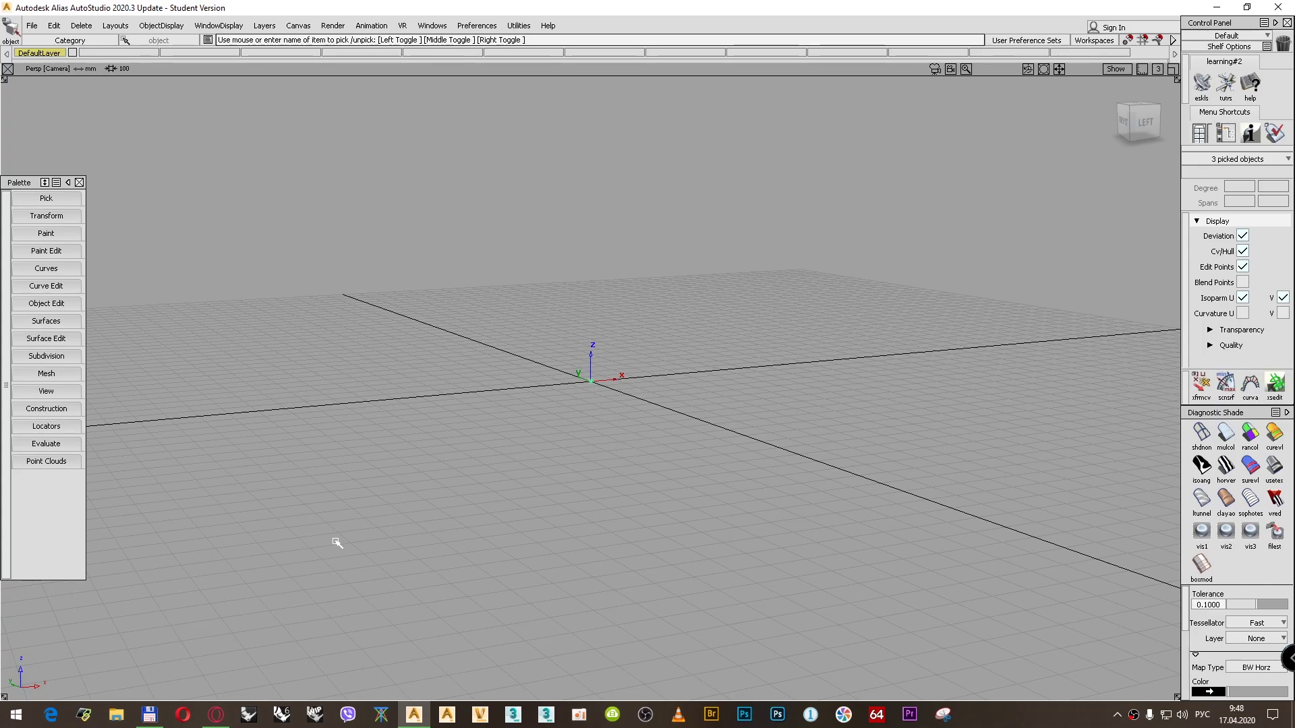
Switch to the browser, review the Align Masterclass Videos page, and return to Alias AutoStudio.
click(216, 717)
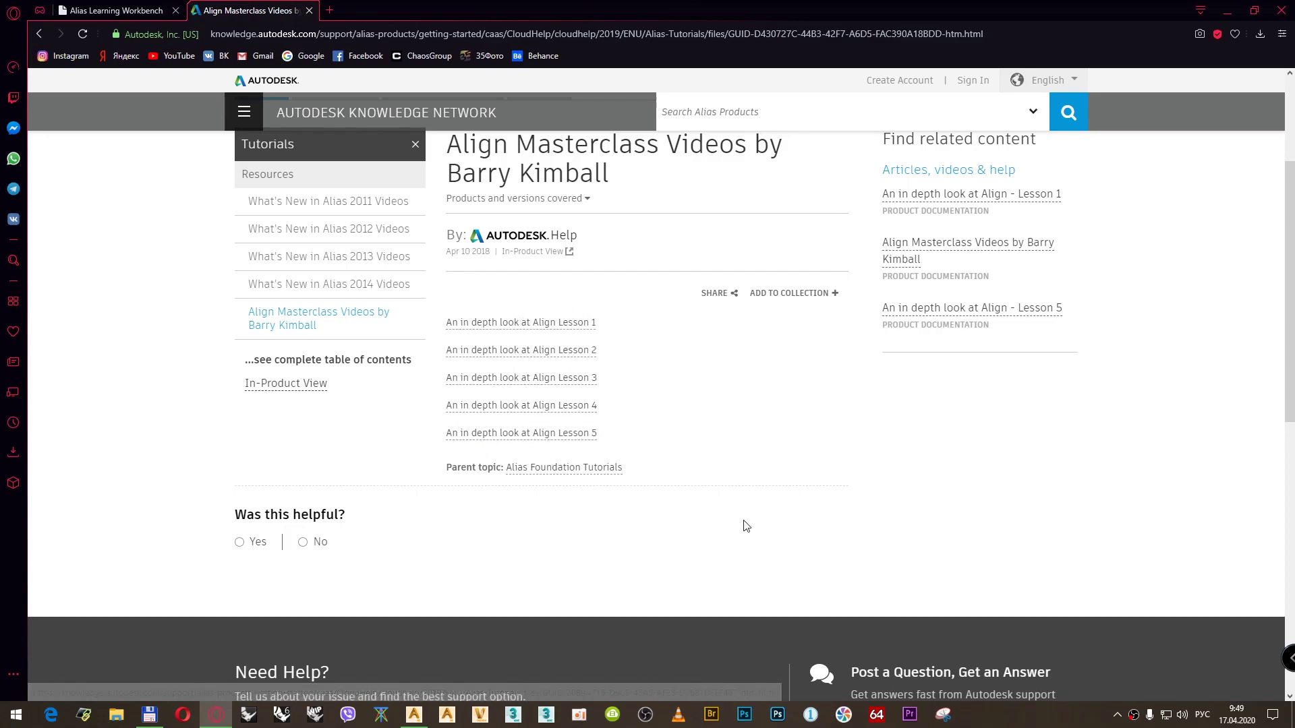
click(415, 715)
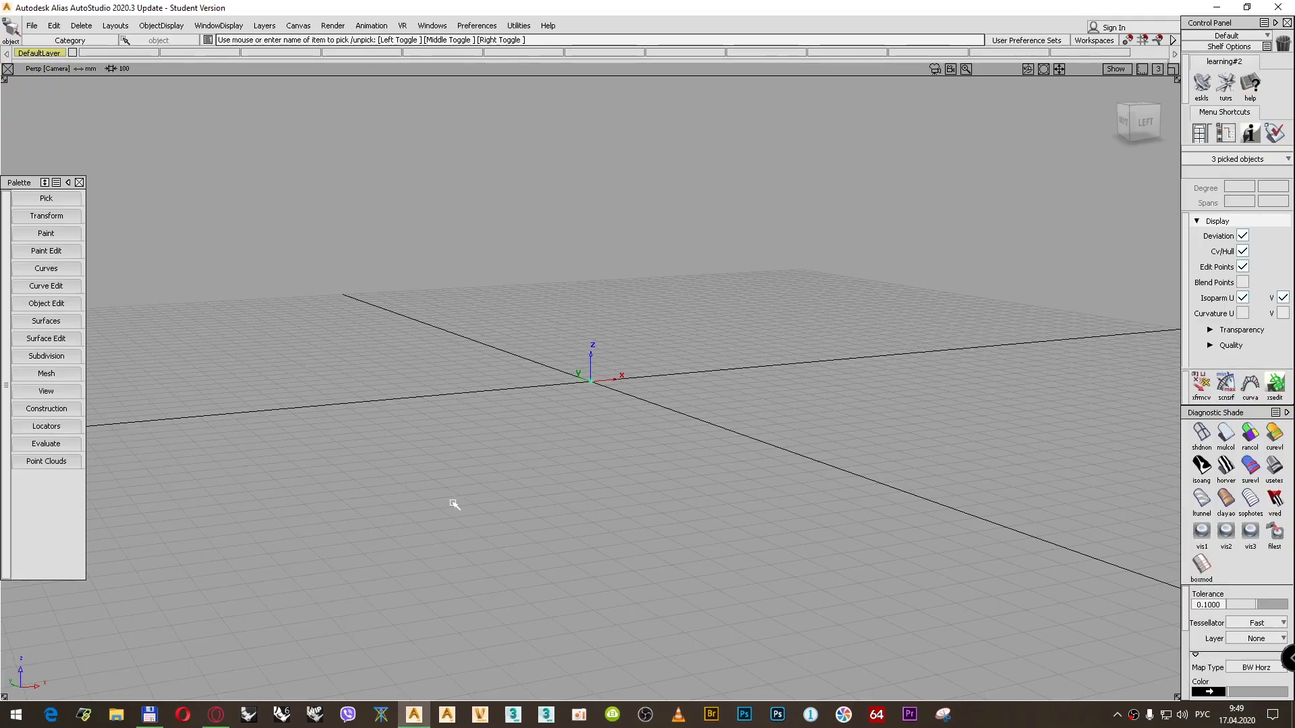
Open the 10_01 Align Curve file from the demo wire folder, keeping the current construction options.
click(32, 25)
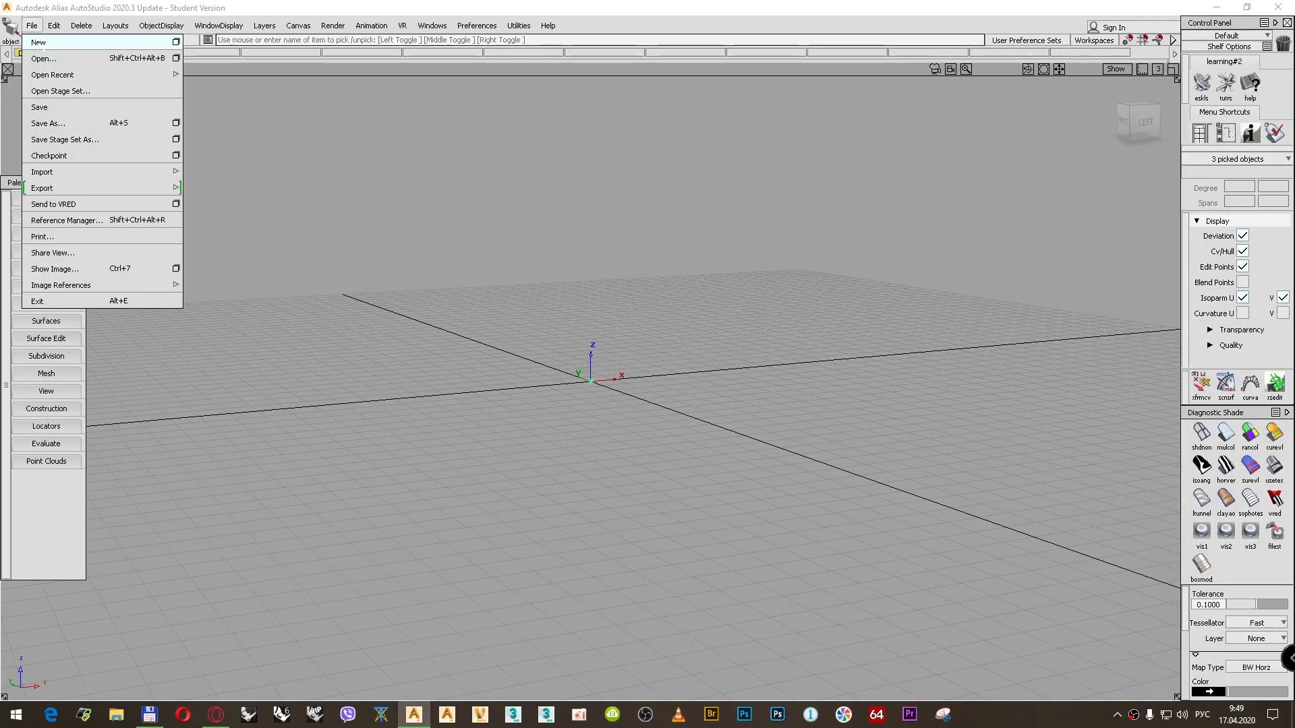
click(44, 59)
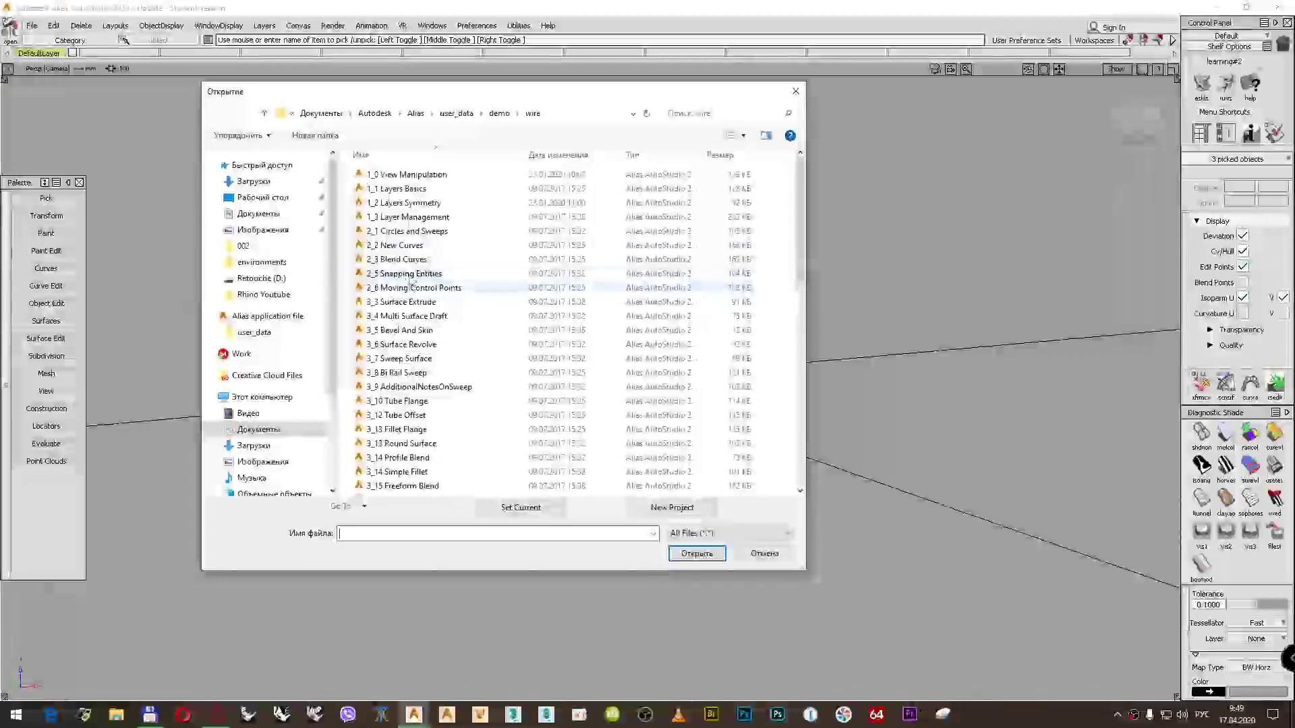
scroll(402, 230, down, 15)
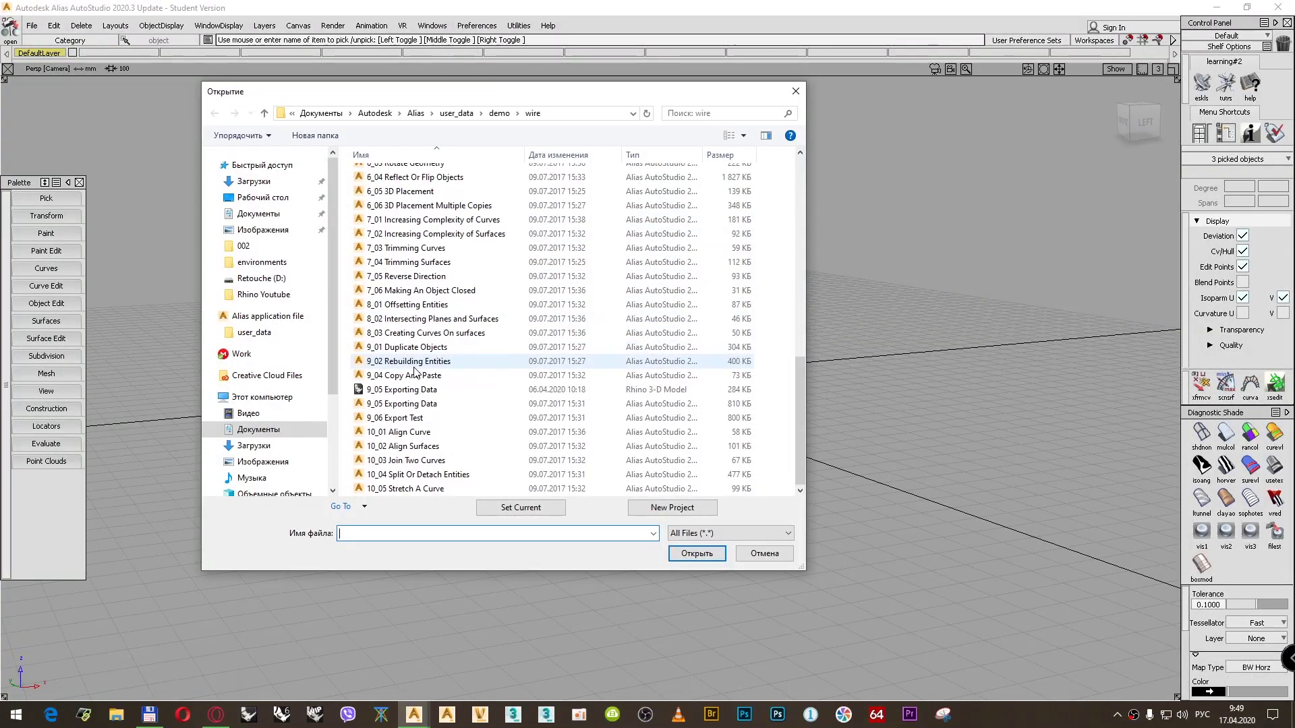
click(376, 433)
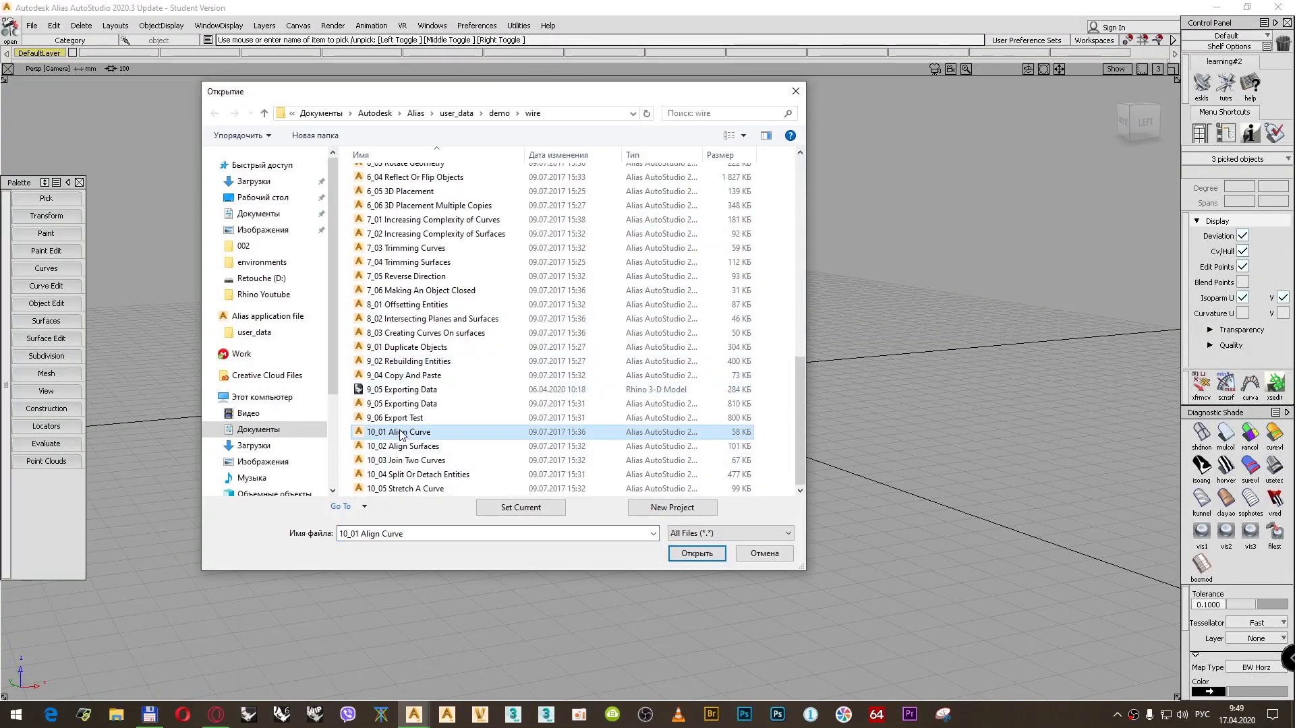
click(684, 554)
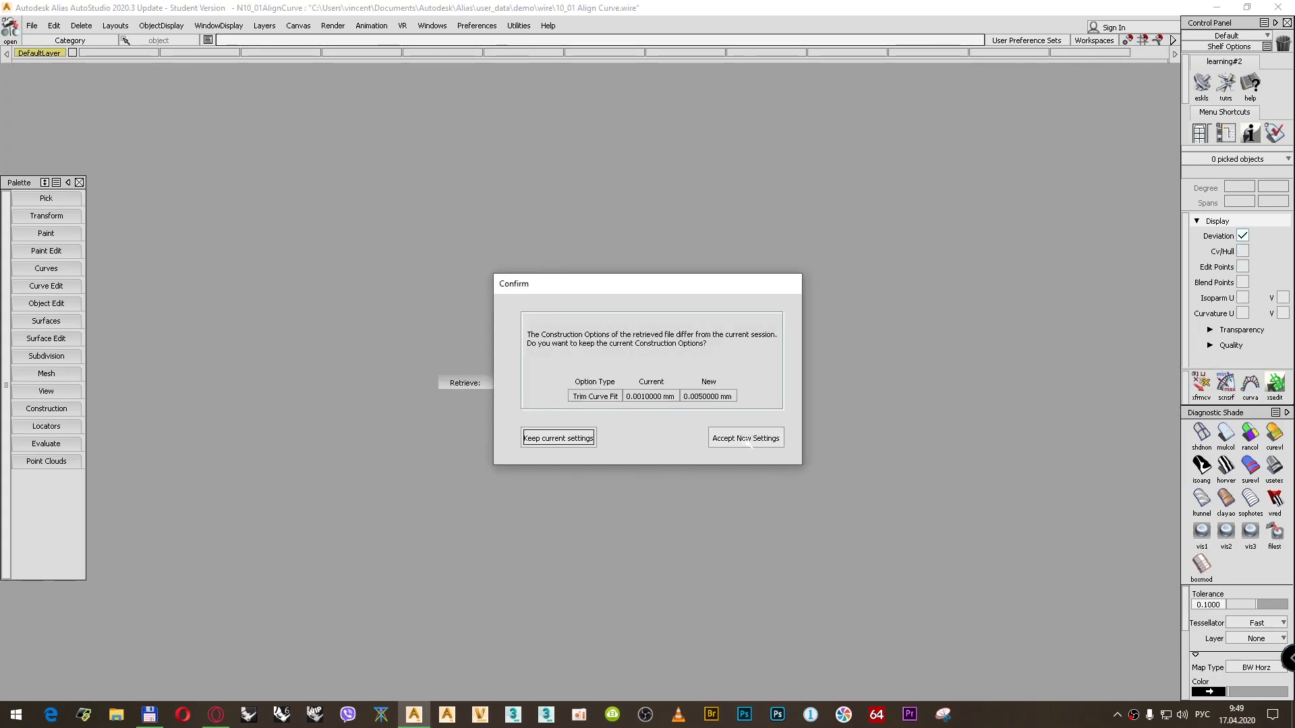
click(575, 440)
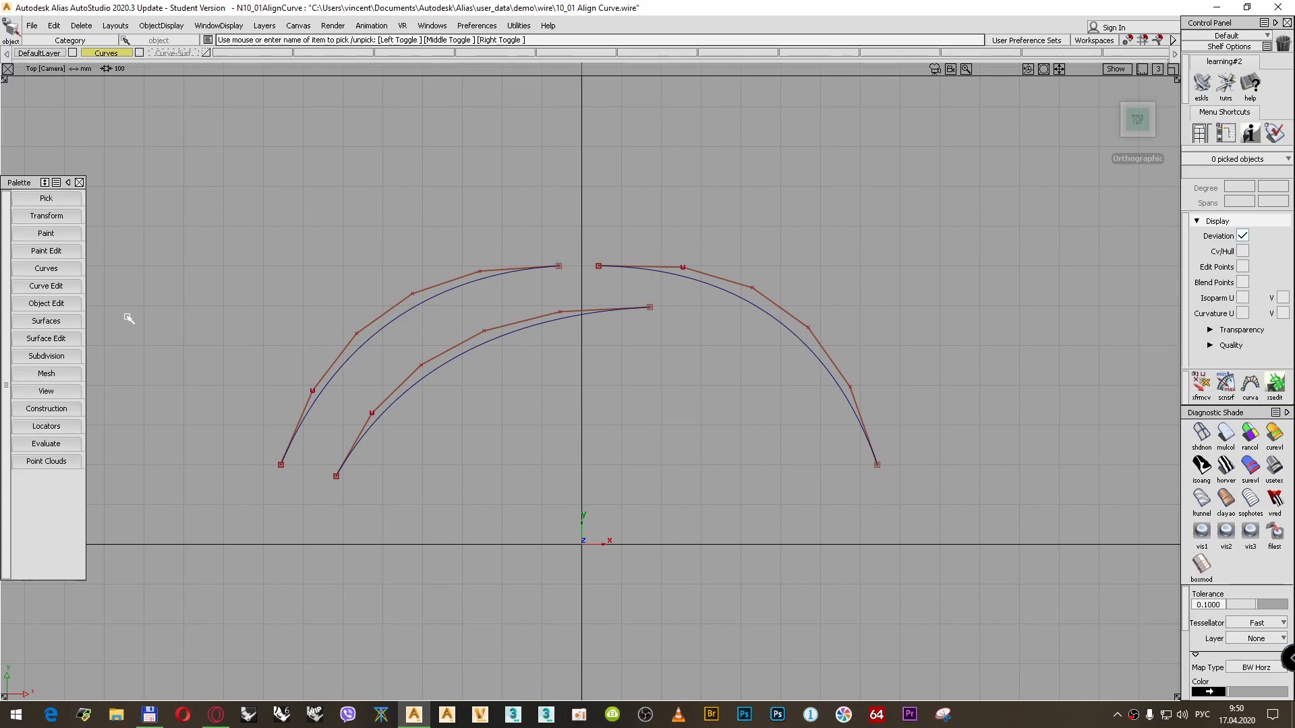
Start the Align tool with its options shown and reset them to their defaults.
click(69, 305)
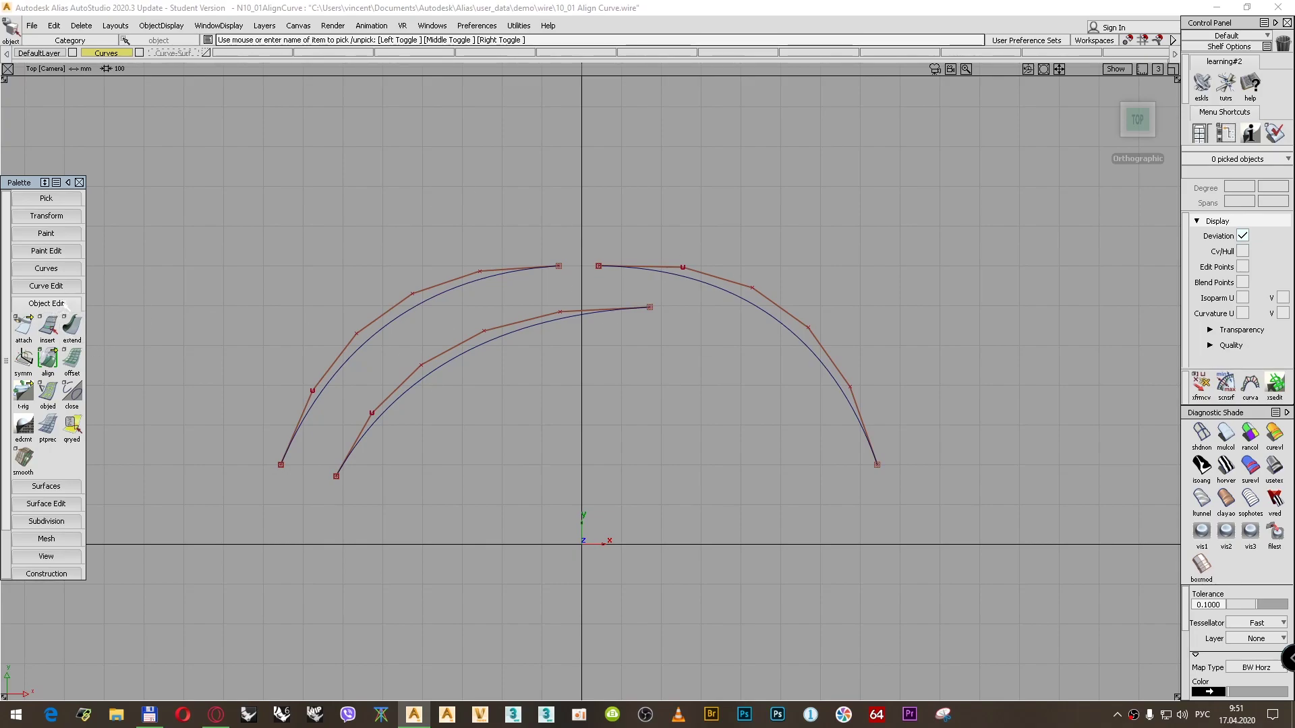
right_click(65, 305)
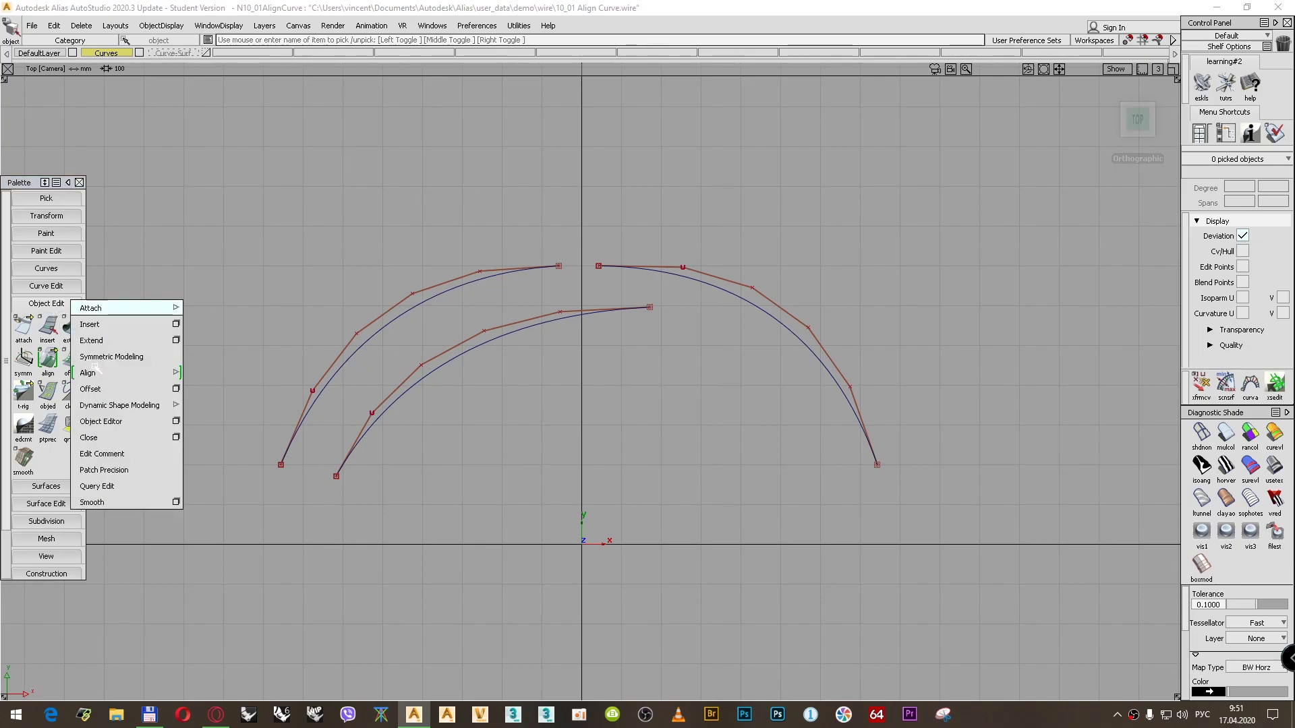
mouse_move(95, 372)
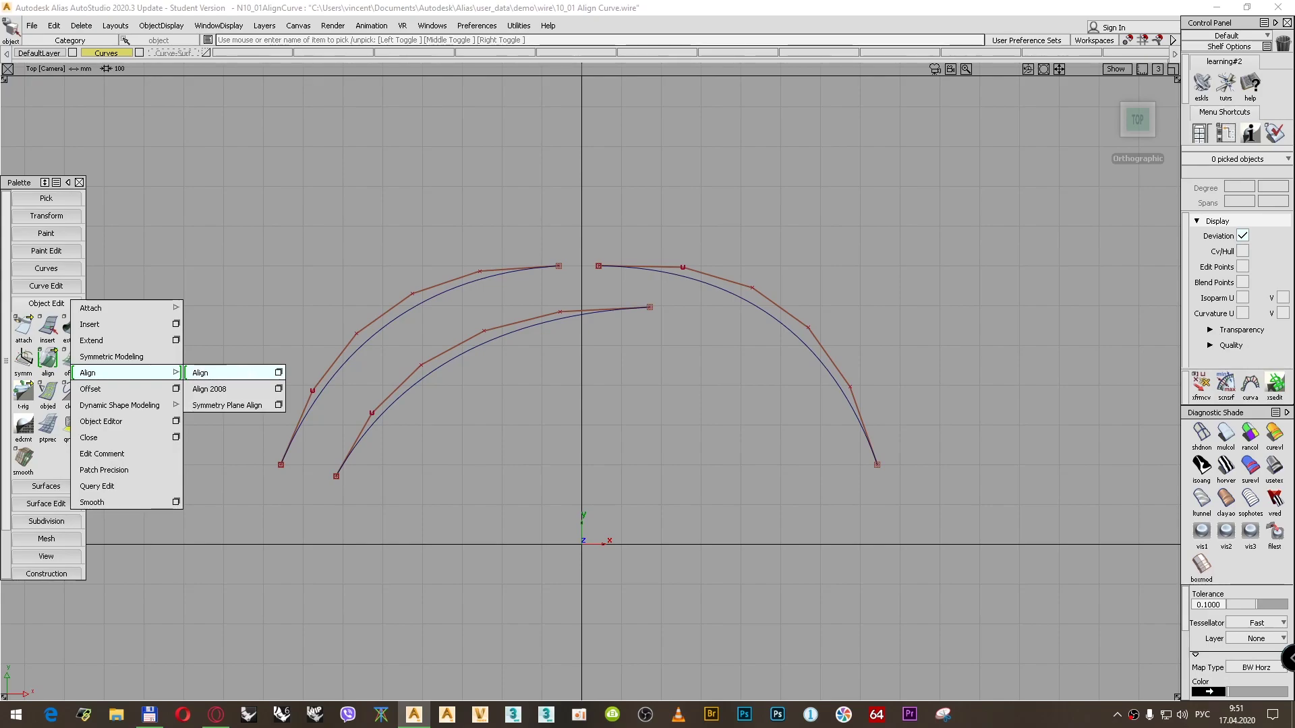
click(220, 375)
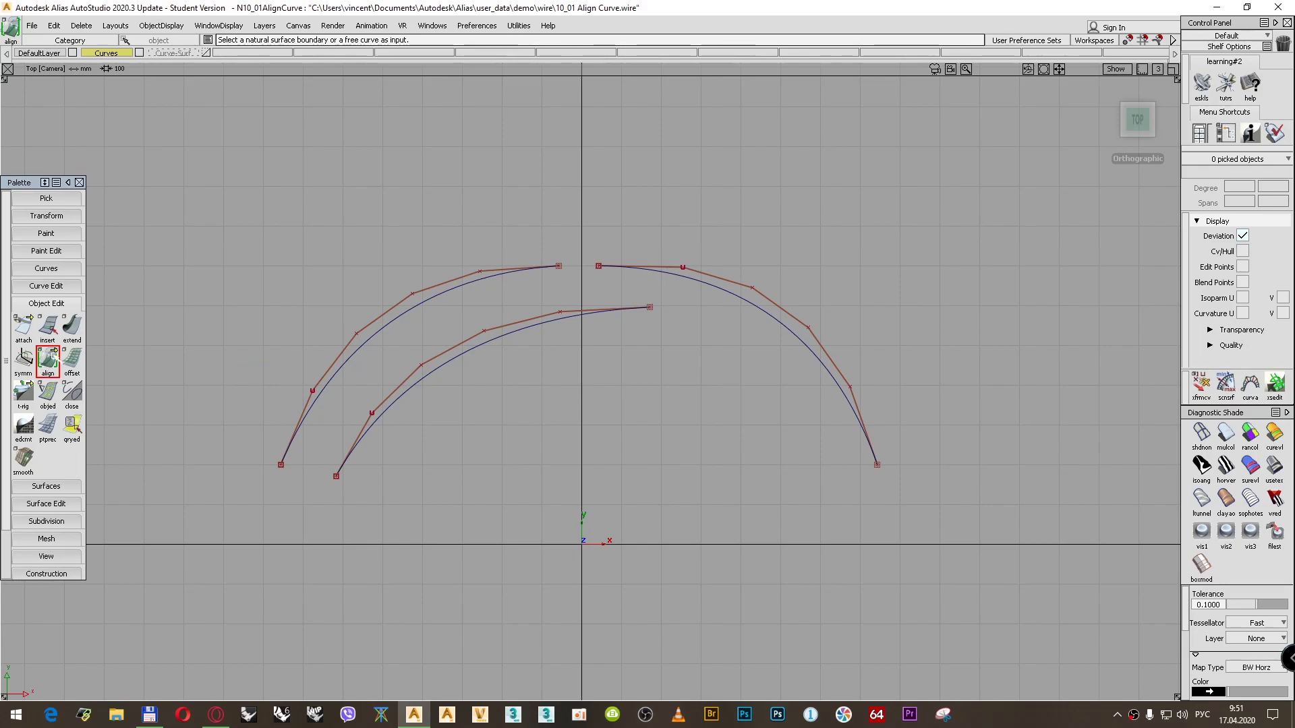
click(54, 350)
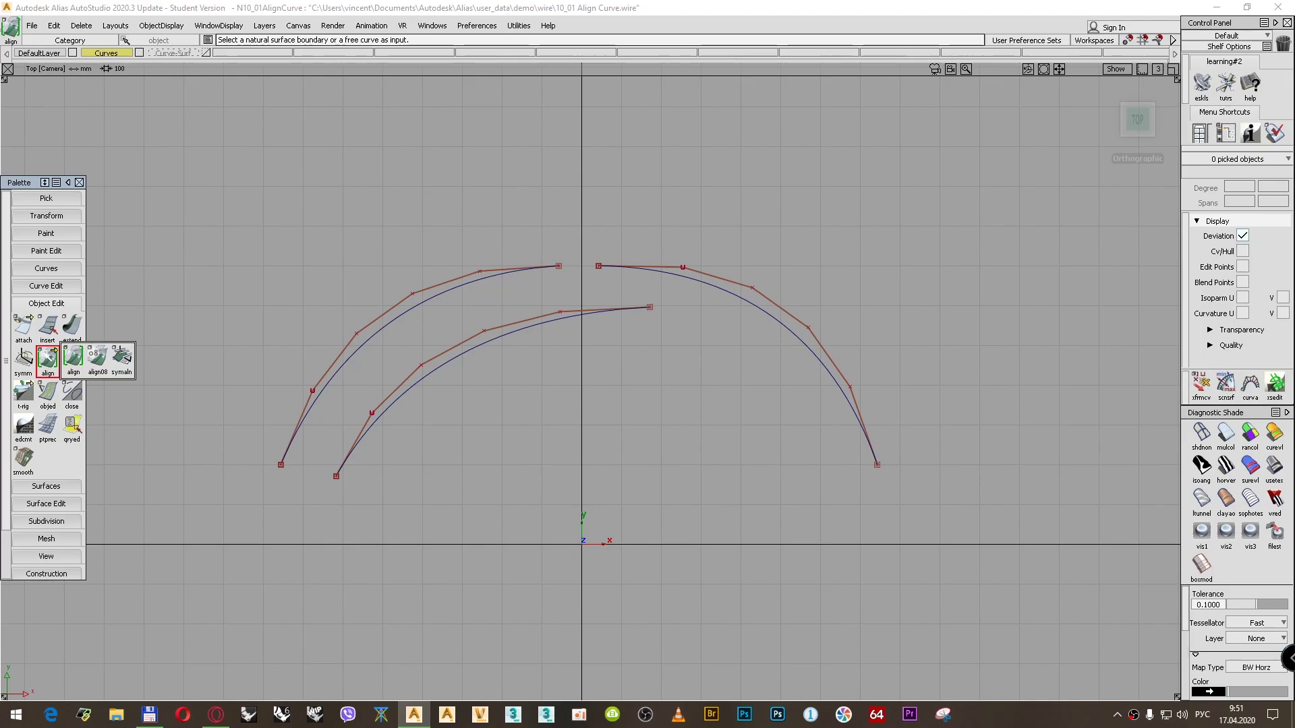
double_click(49, 357)
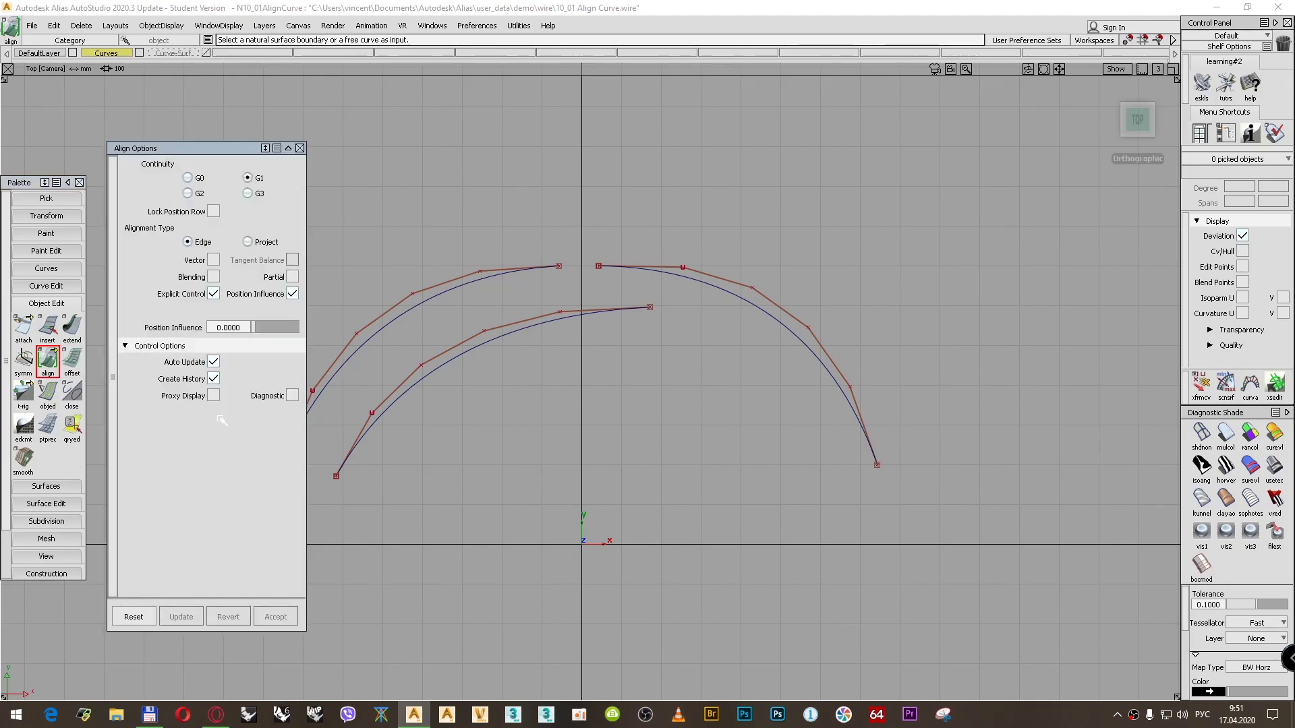
click(134, 617)
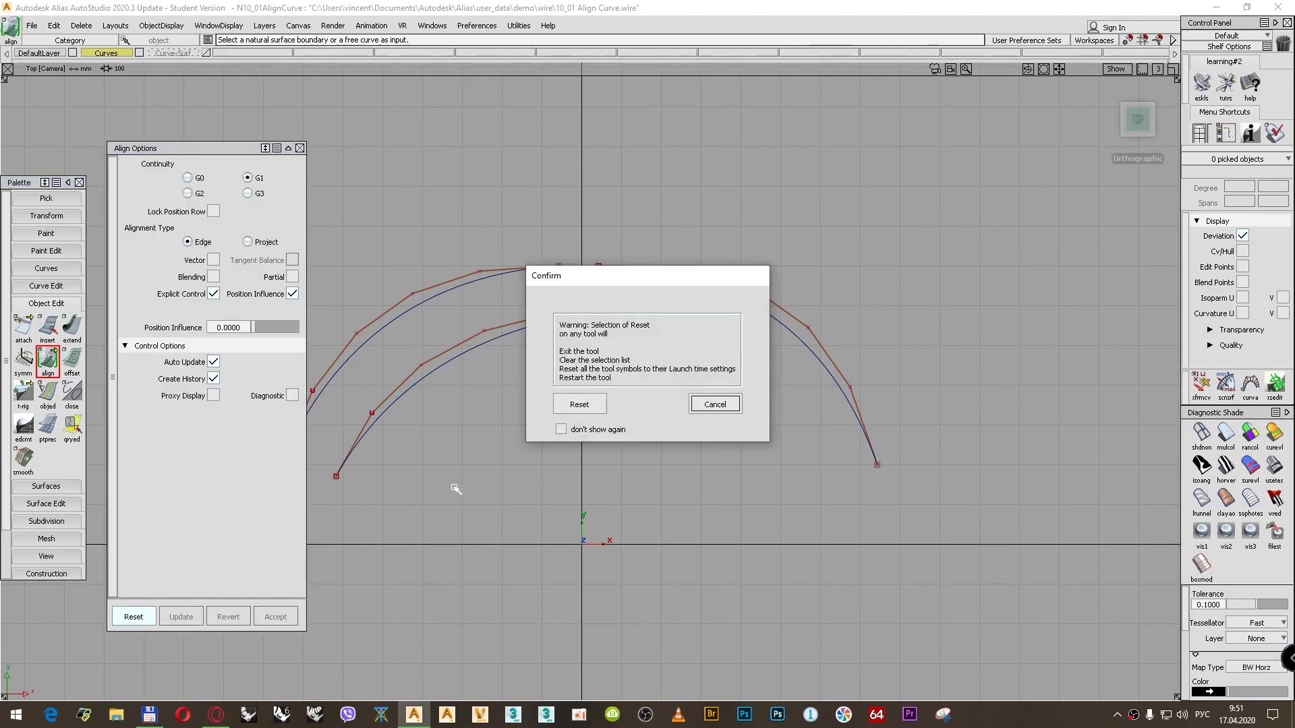
click(570, 409)
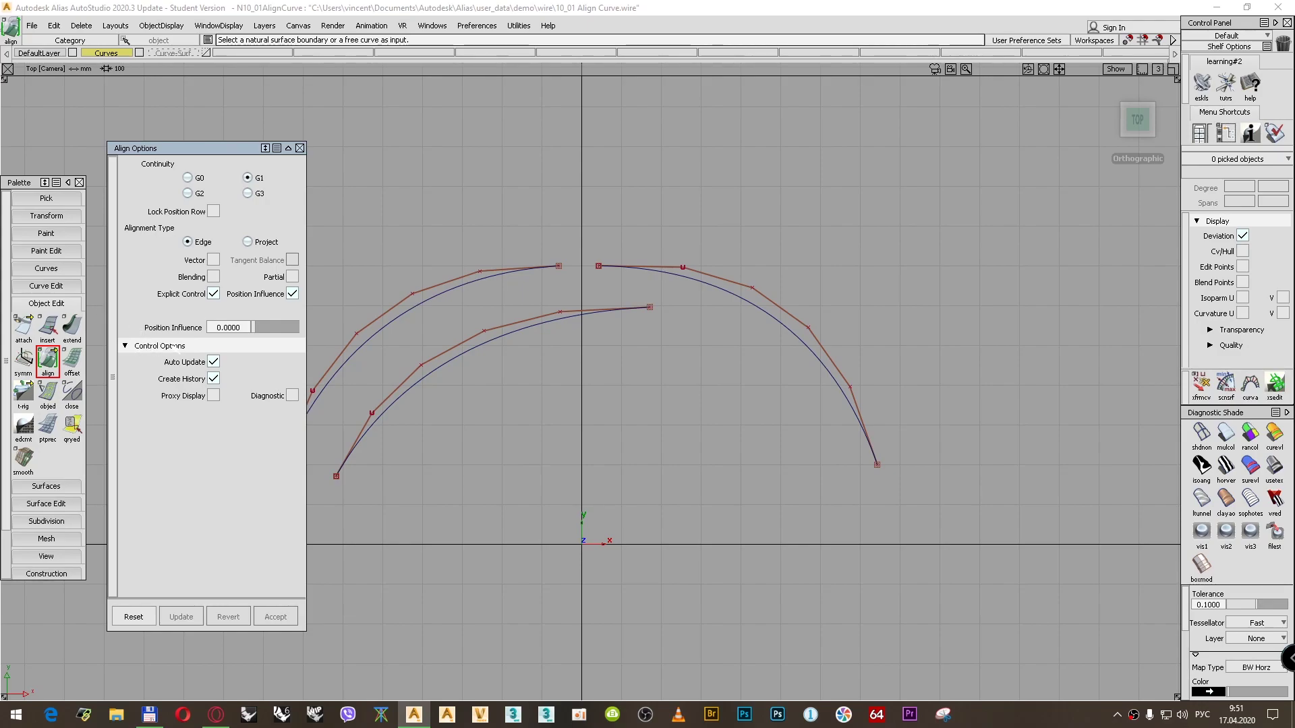
Align the upper left curve's end to the right curve's start with G0 continuity, Explicit Control and Position Influence off.
click(188, 177)
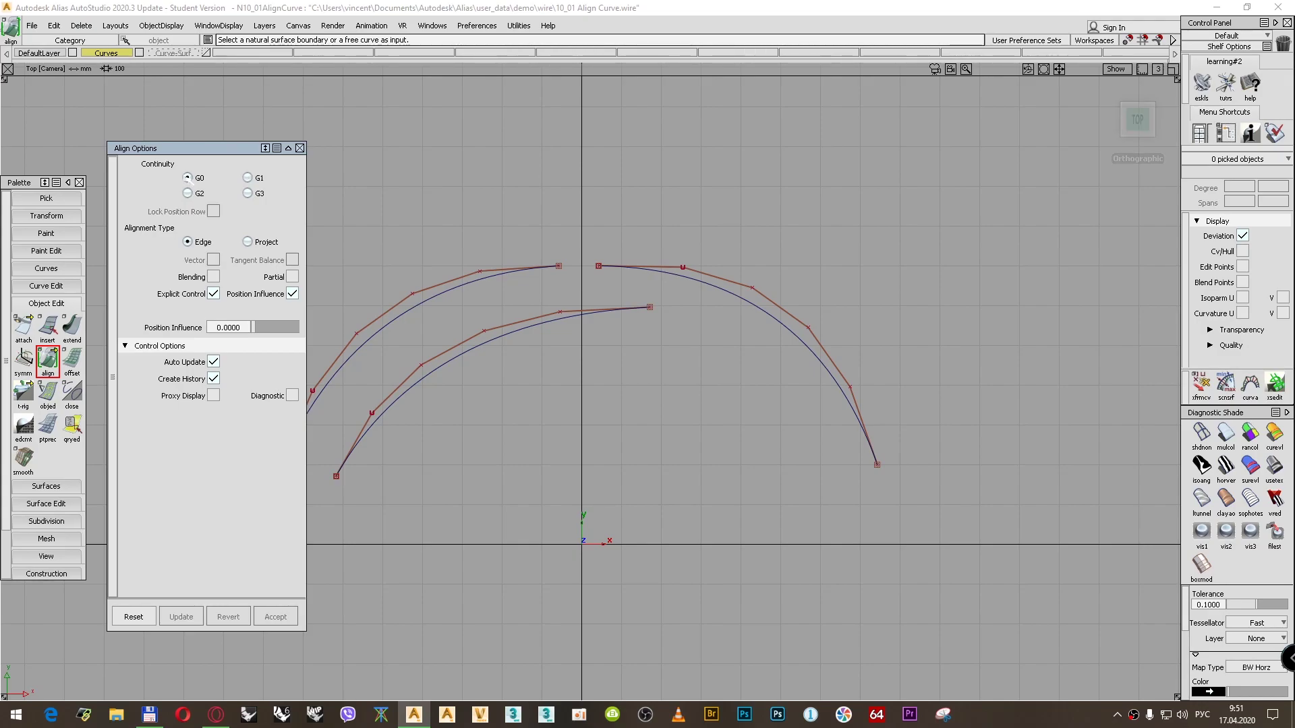
click(213, 293)
click(291, 293)
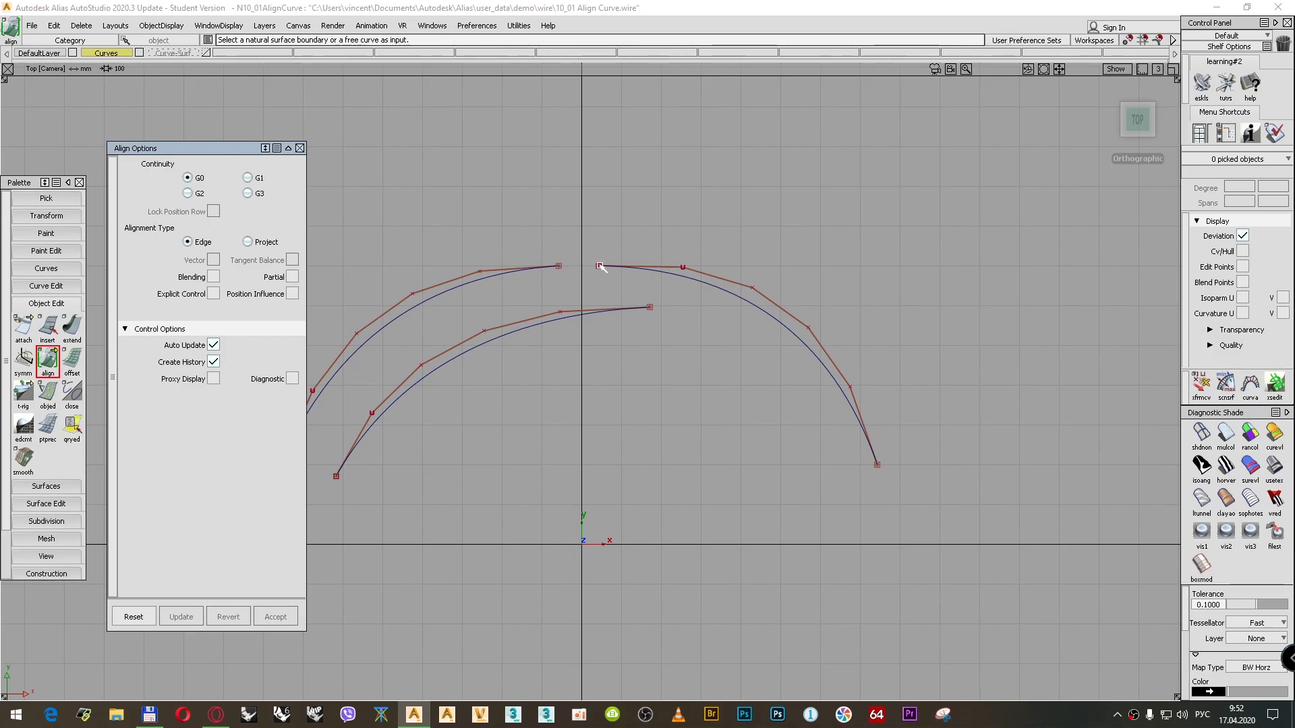
click(543, 270)
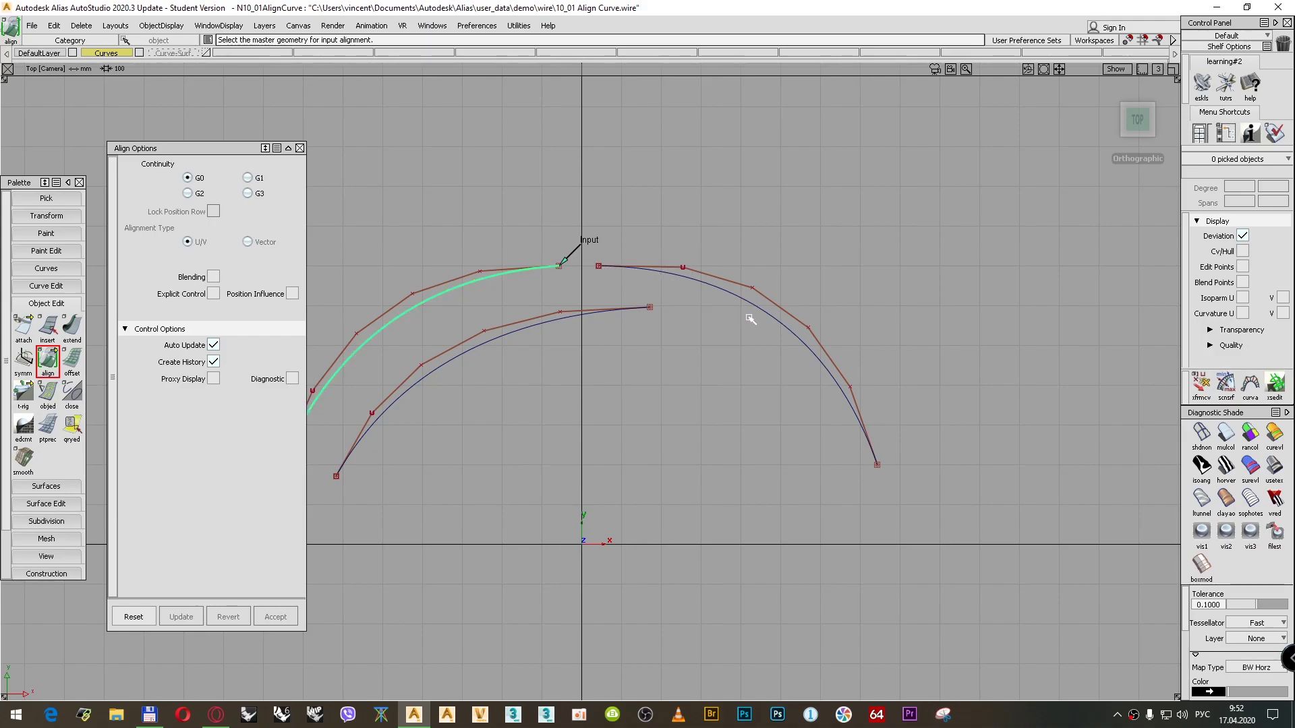
click(647, 271)
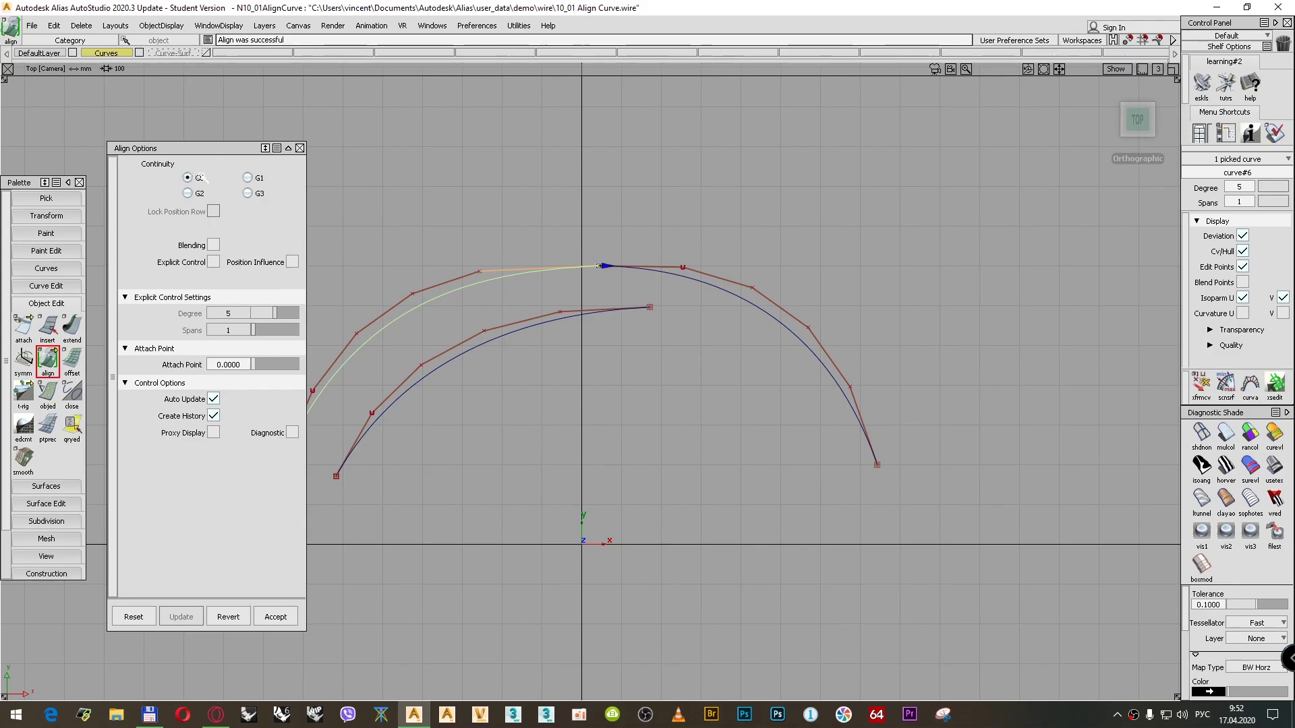
Preview the alignment with Proxy Display and Diagnostic, switch both off again, and collapse the Attach Point settings.
click(213, 432)
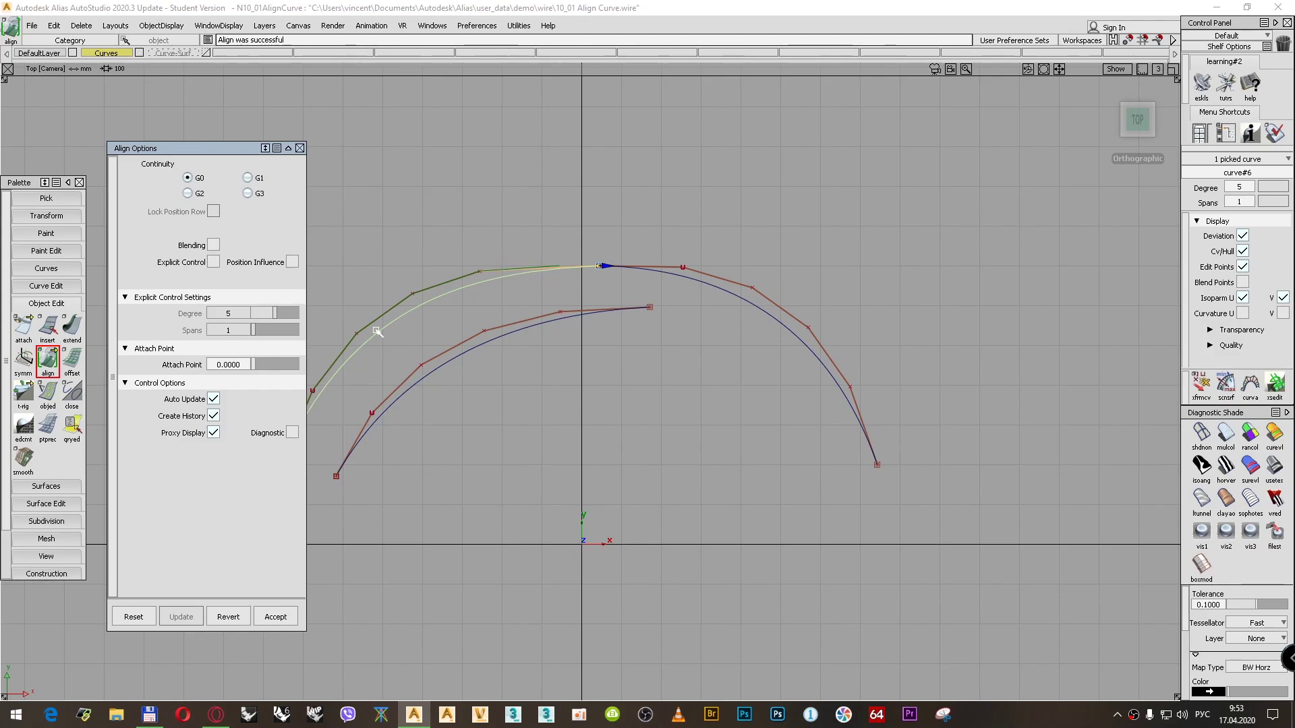
click(292, 433)
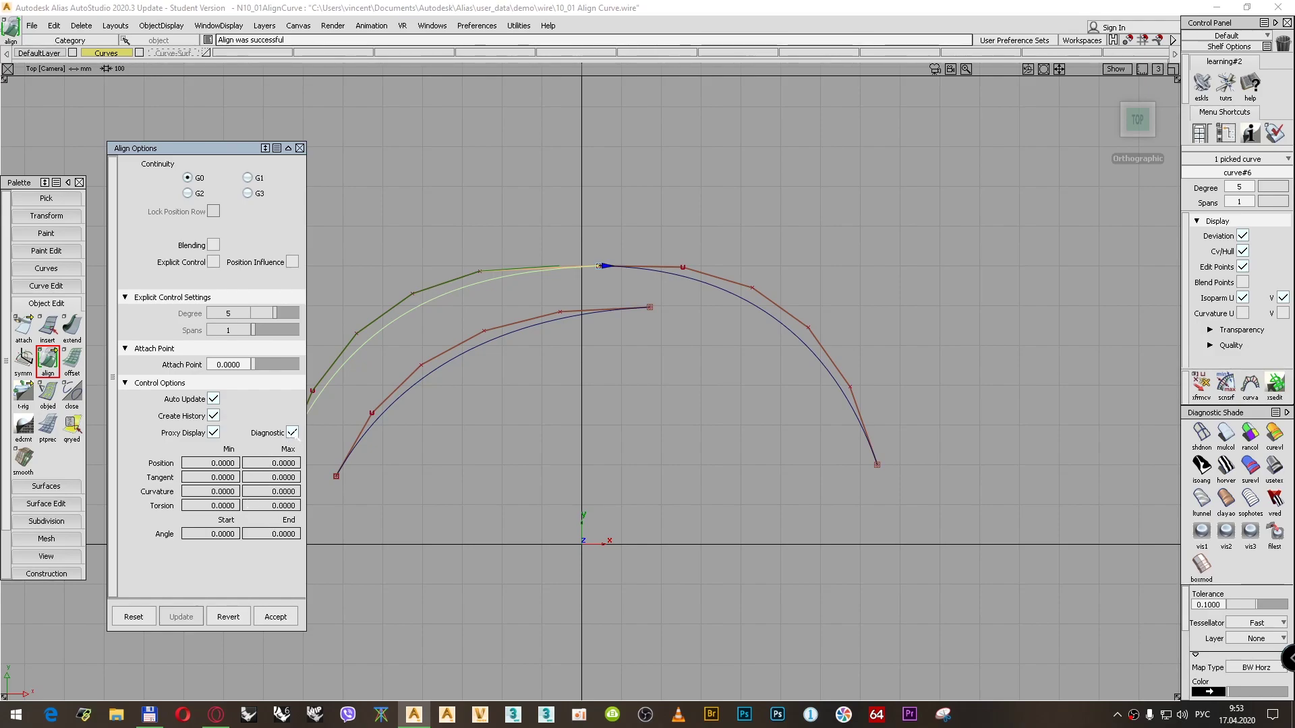
click(292, 433)
click(292, 432)
click(292, 434)
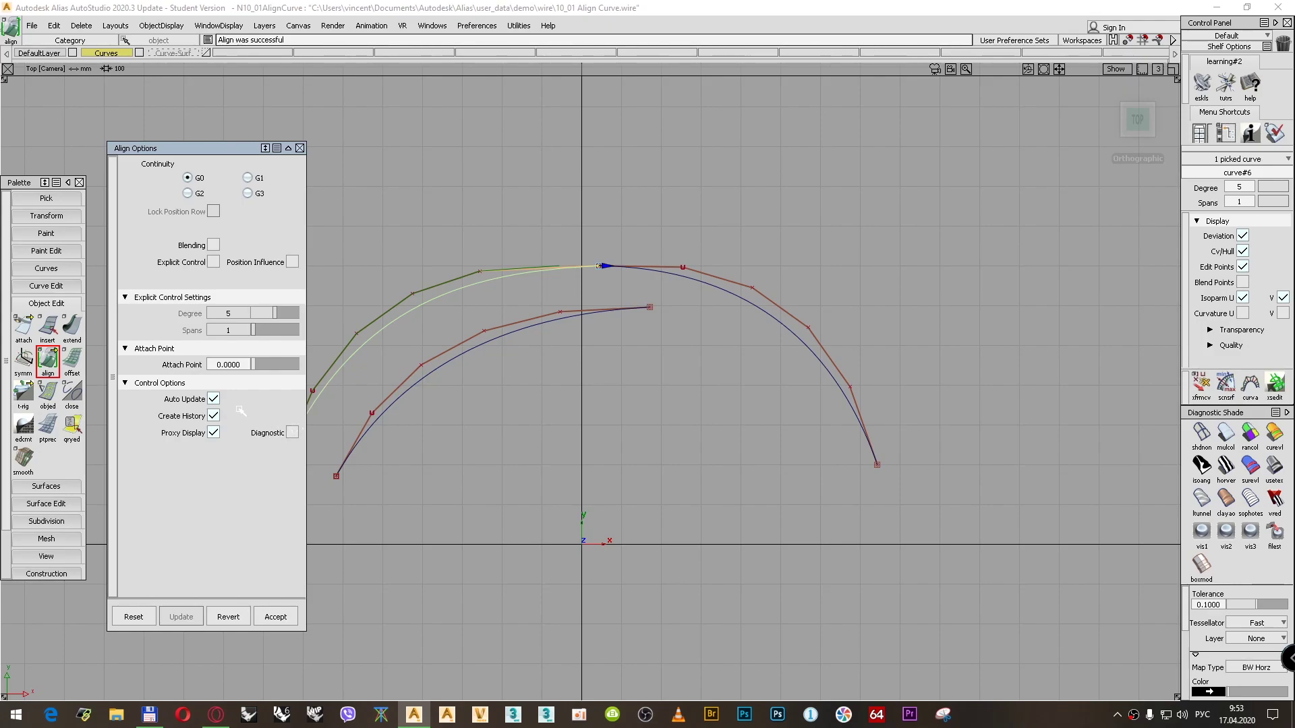
click(125, 349)
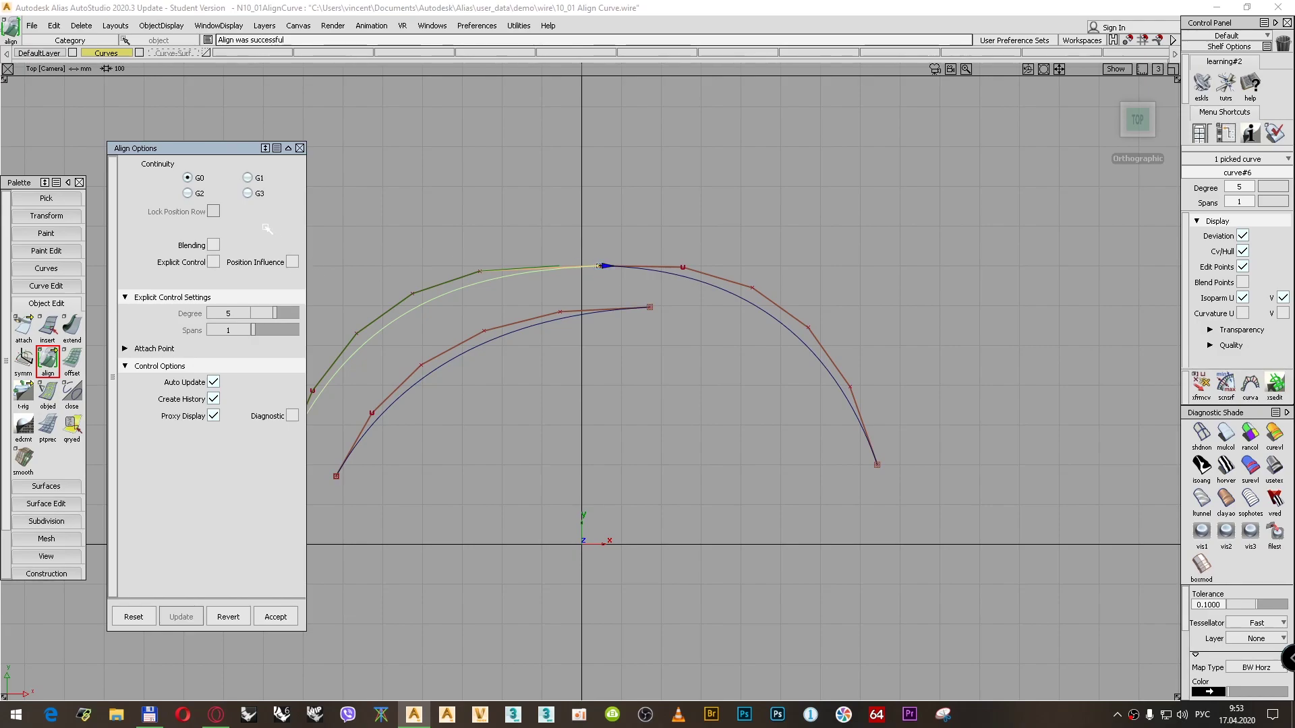
click(212, 416)
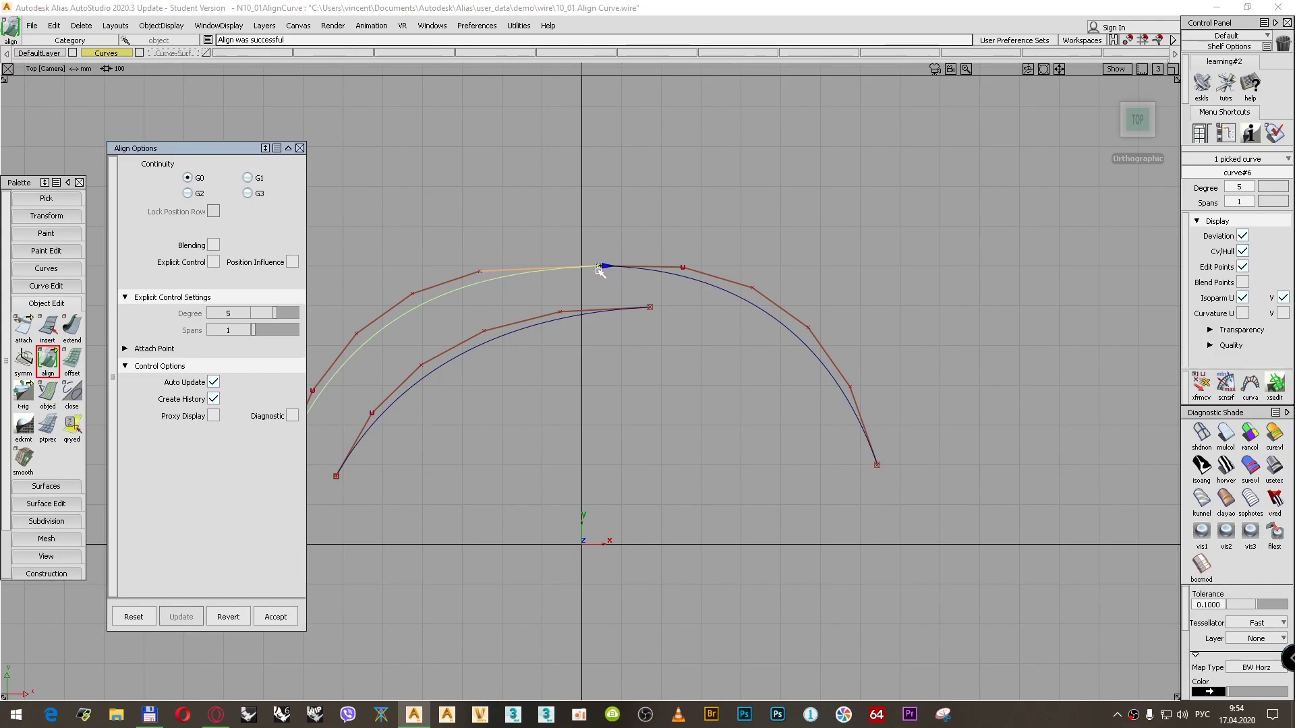
Slide the attach point along the right curve and back to its start, and set the alignment's continuity to G1.
drag(604, 266, 700, 306)
drag(784, 339, 599, 288)
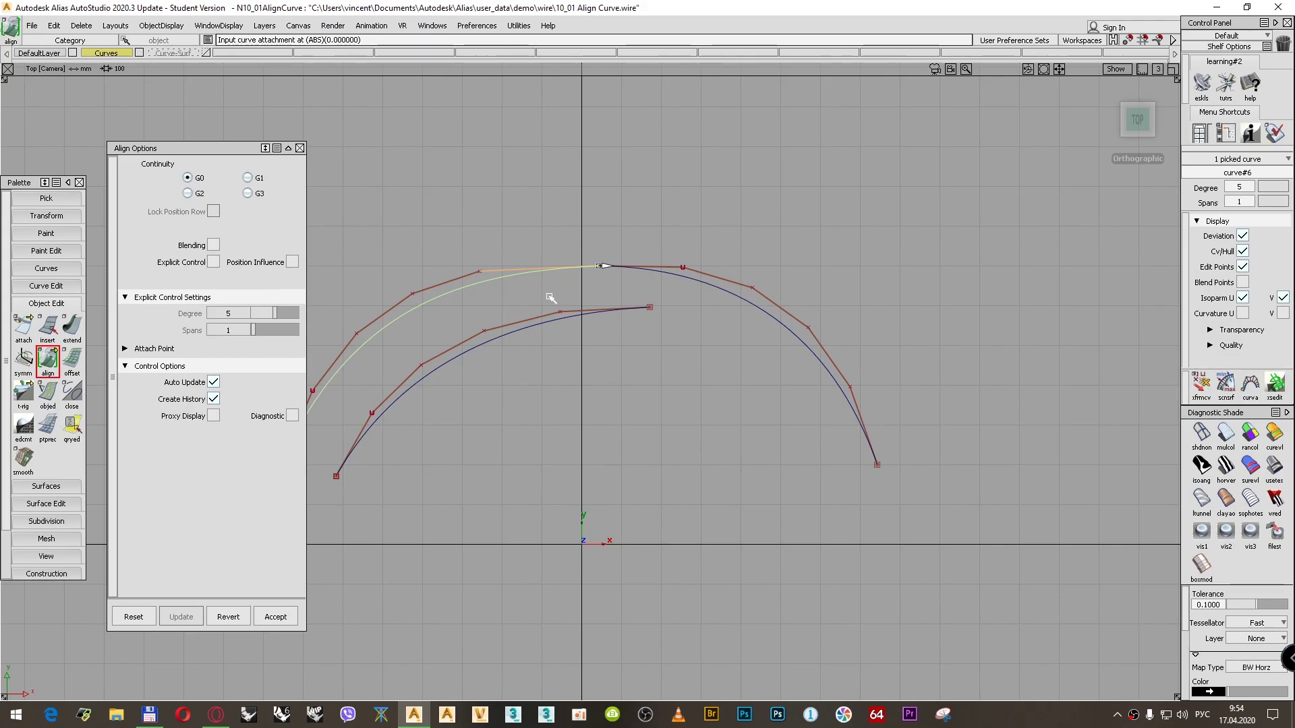
click(247, 177)
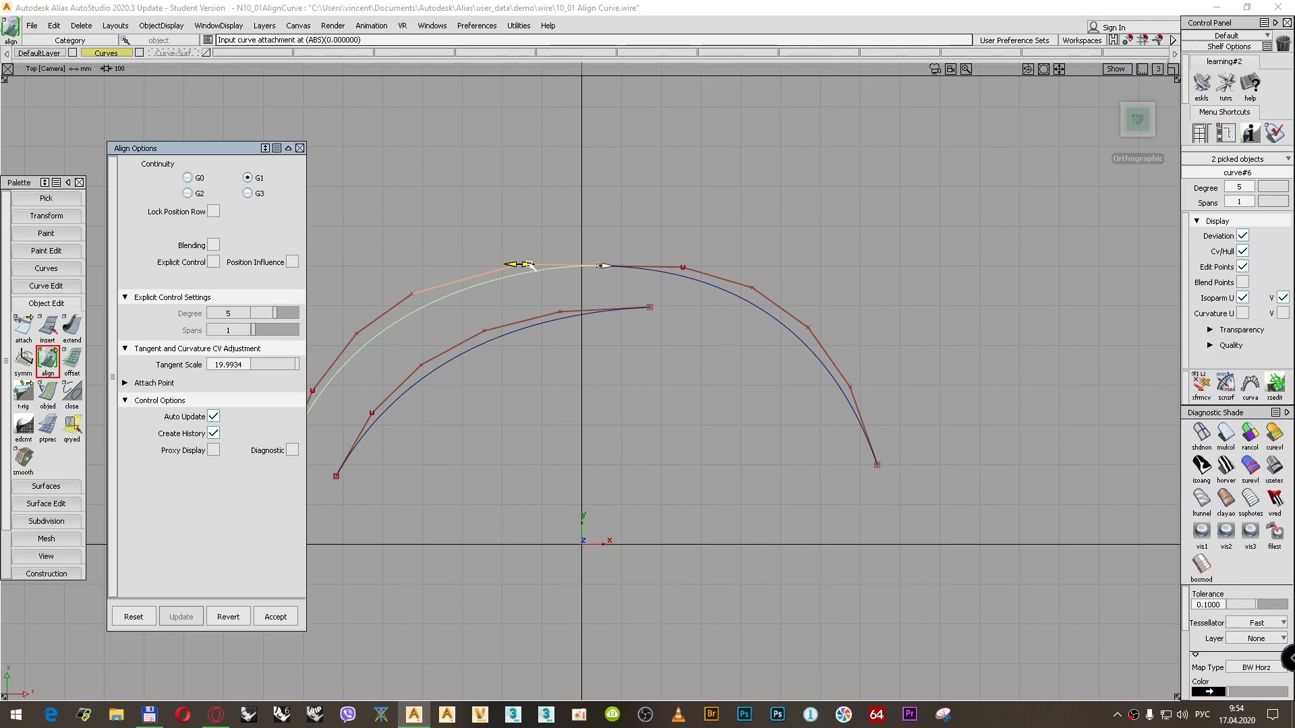
ctrl+shift+drag(538, 207, 533, 177)
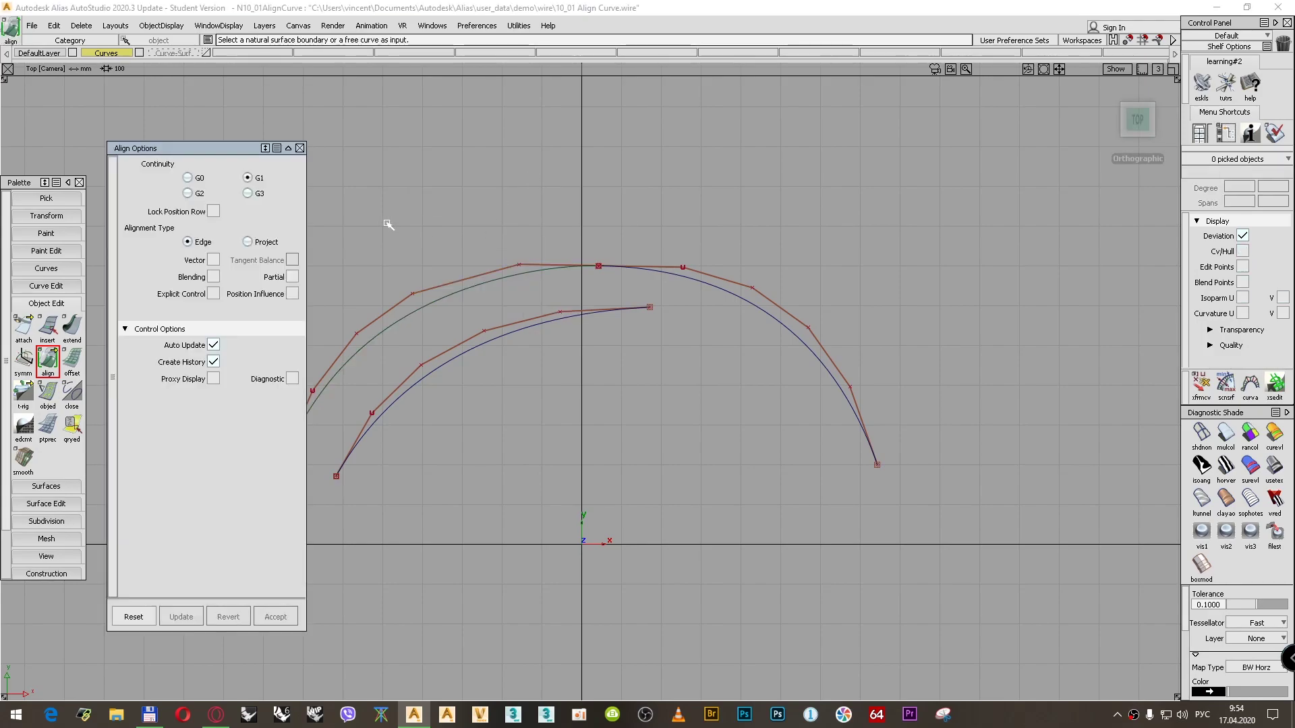
Draw a straight CV curve snapped between the CVs adjacent to the joint on the aligned left curve and the right curve.
click(37, 268)
click(47, 291)
drag(48, 293, 73, 291)
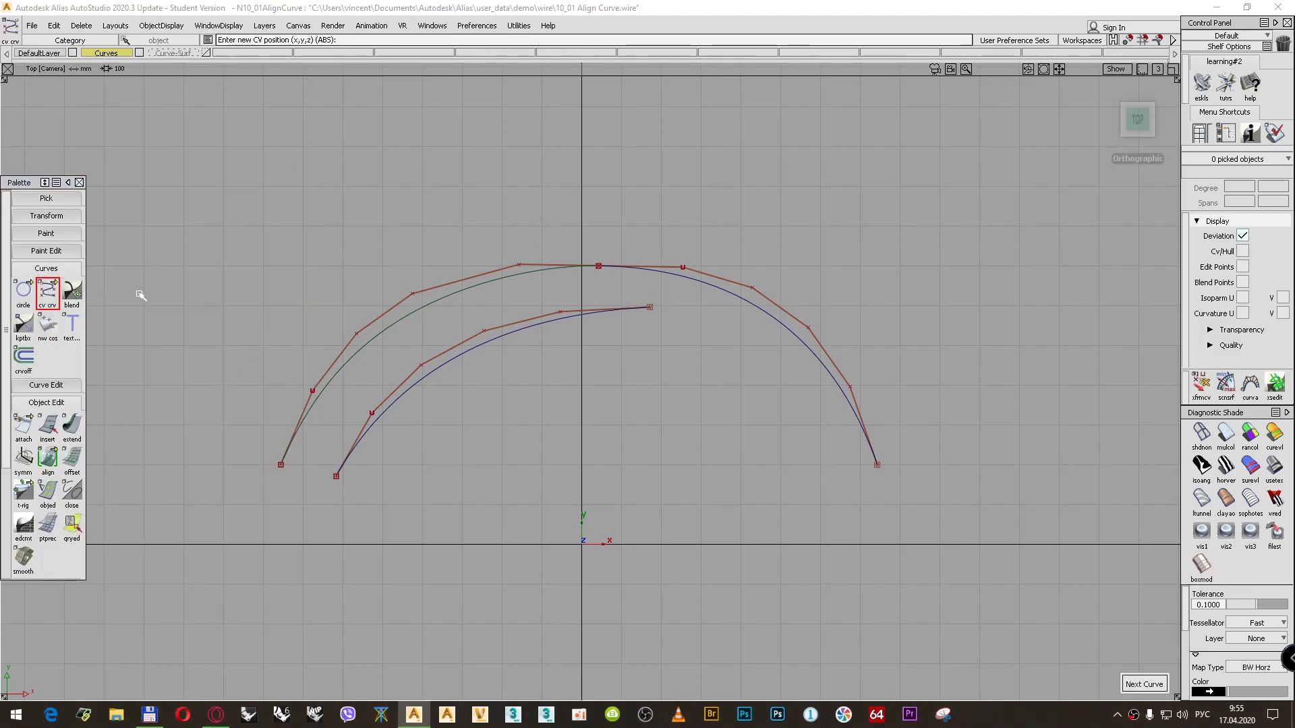
double_click(47, 291)
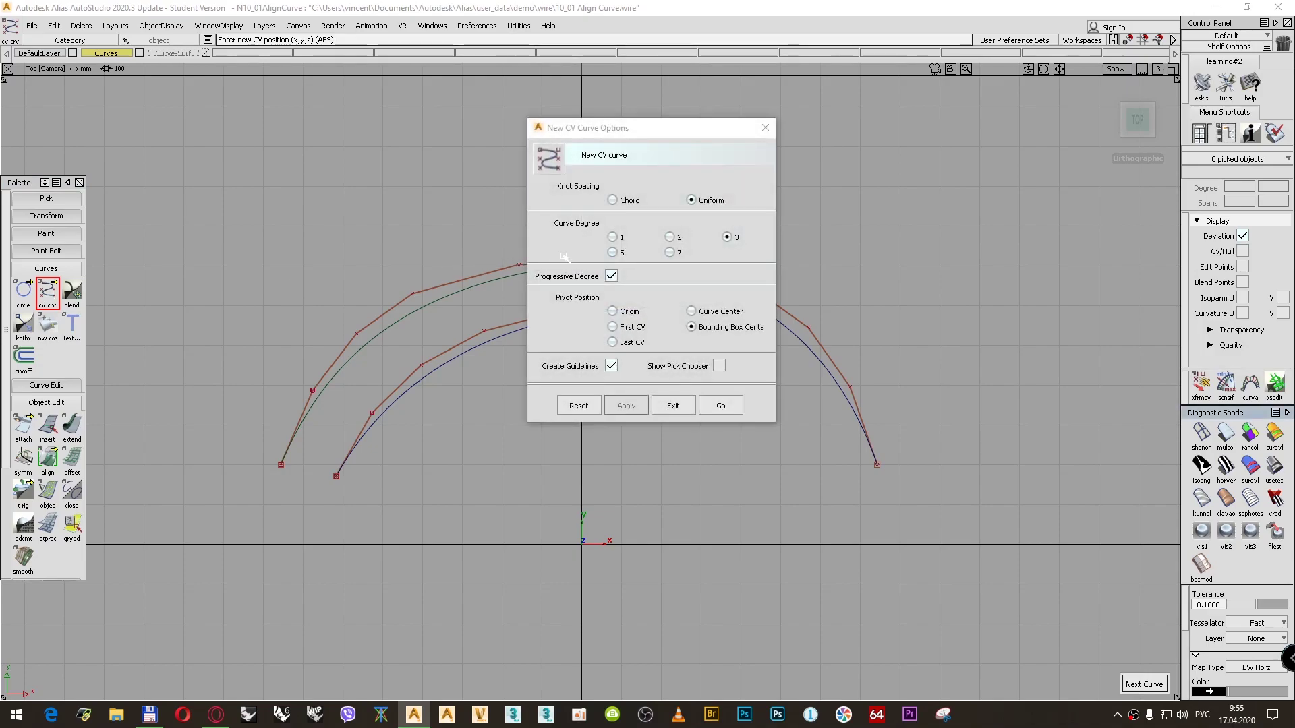
click(720, 405)
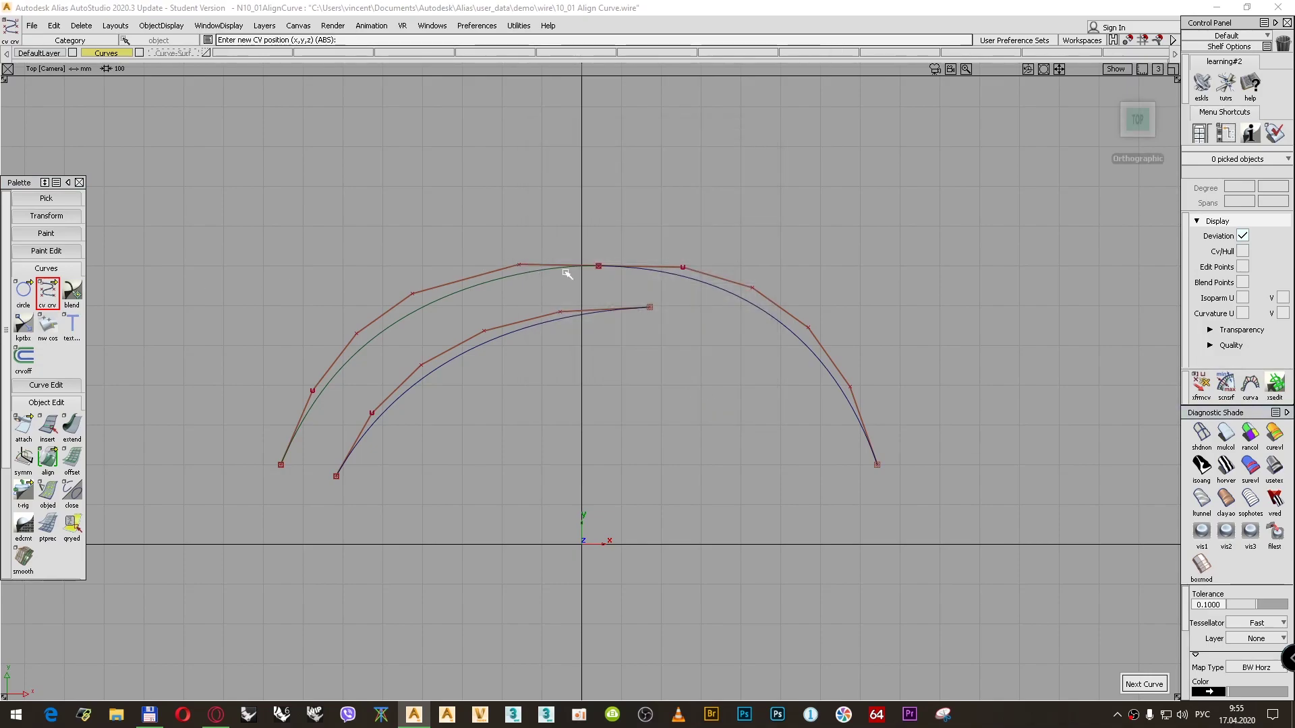
click(513, 239)
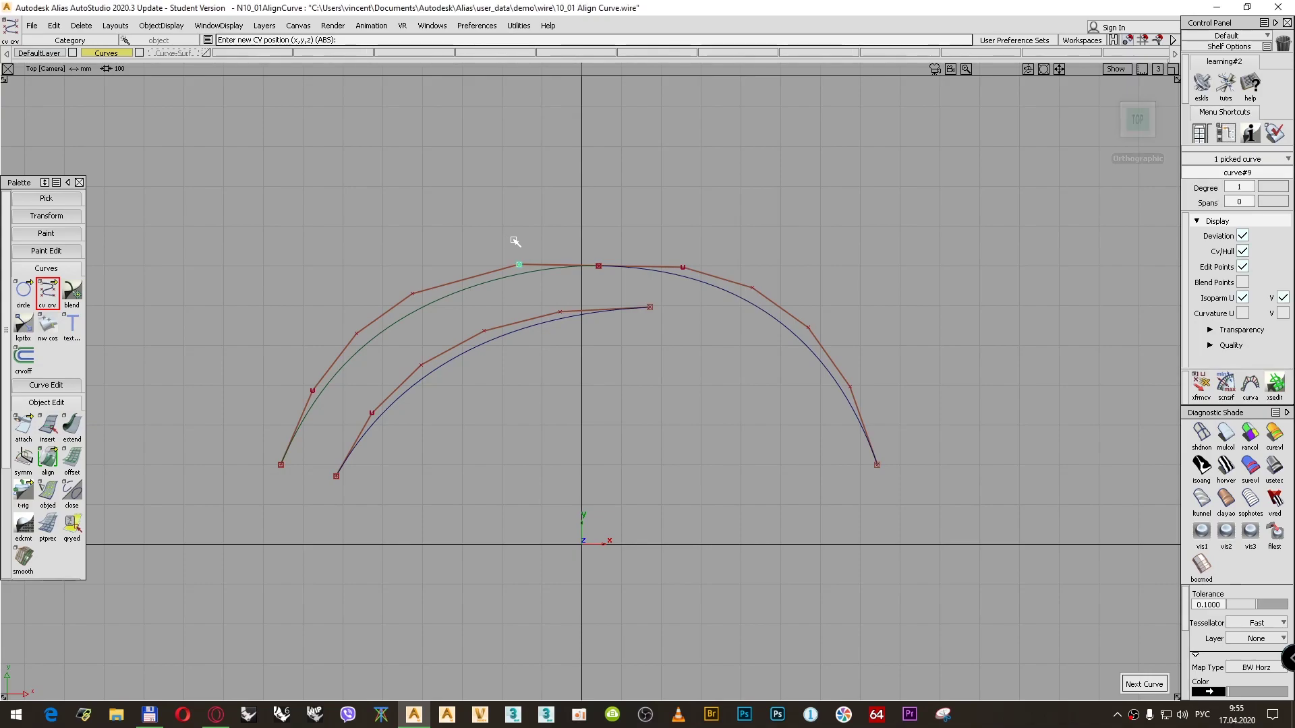
mouse_move(516, 241)
mouse_down()
mouse_move(509, 228)
mouse_move(525, 248)
mouse_up()
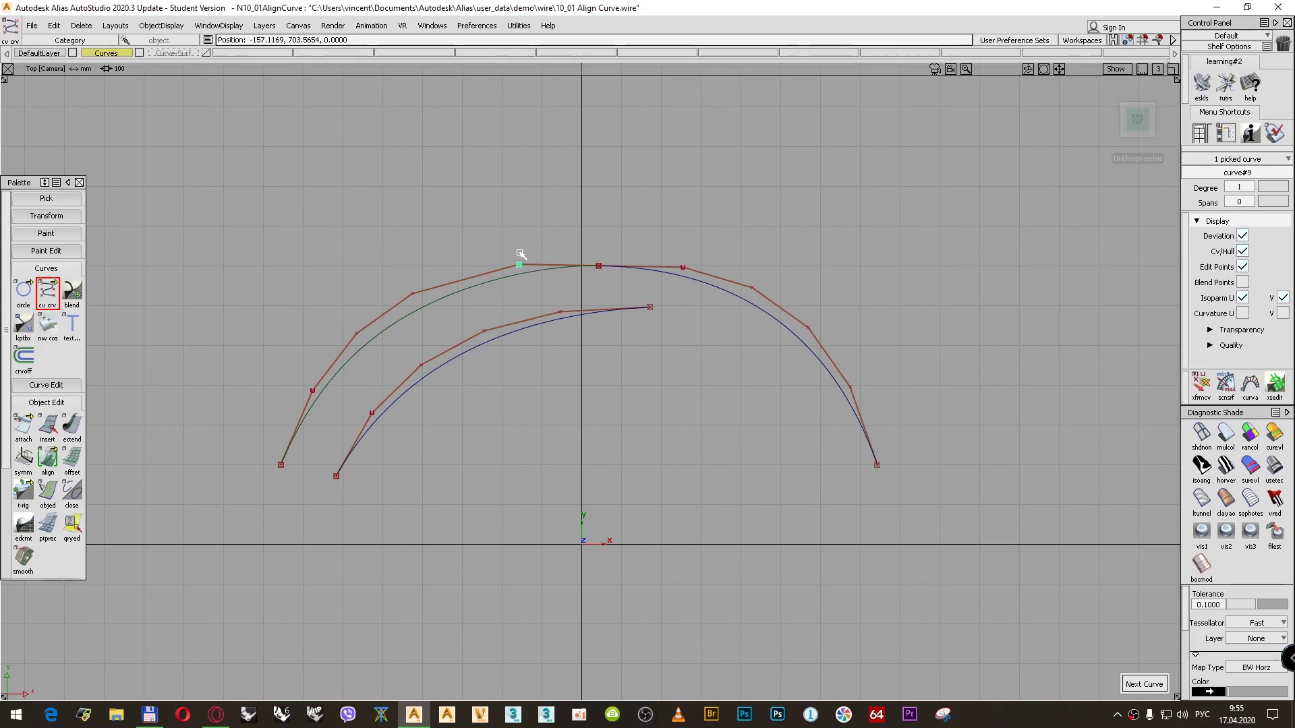
click(685, 251)
drag(686, 252, 689, 252)
ctrl+shift+drag(659, 203, 659, 178)
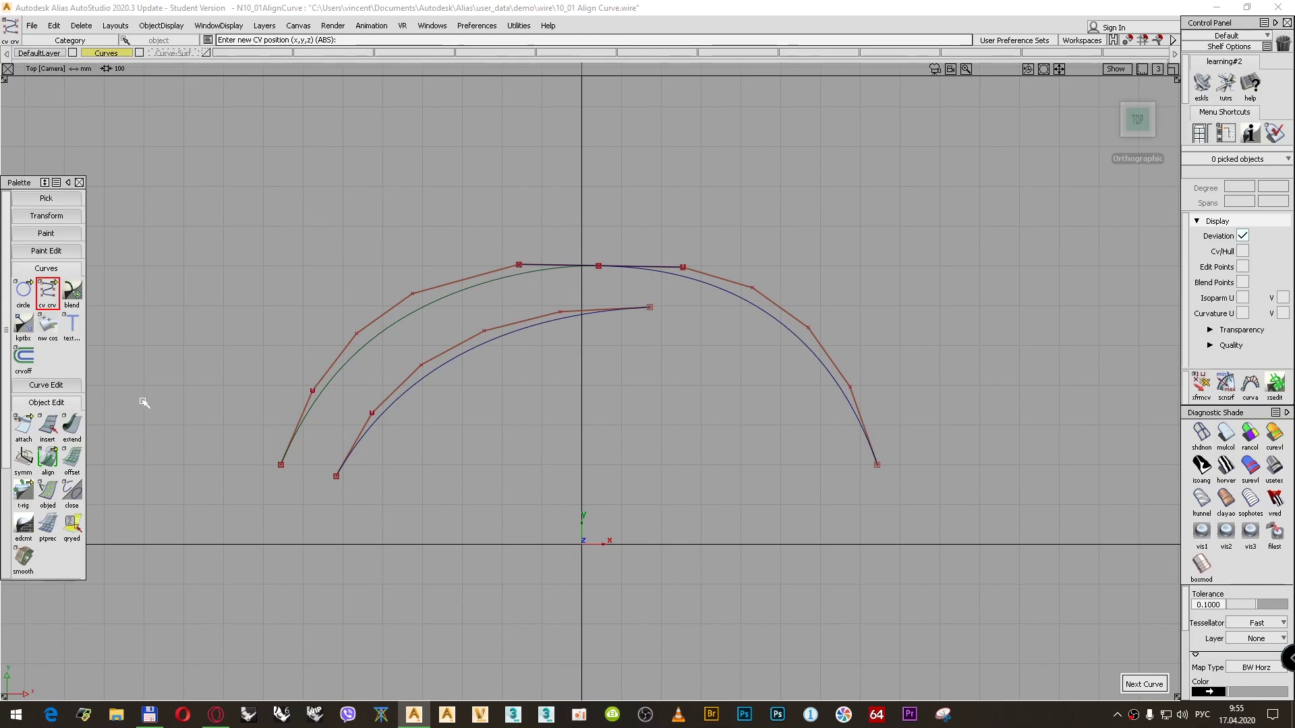
Test the G1 alignment by moving the right curve's second CV vertically down and back up, and undo the last move.
click(80, 525)
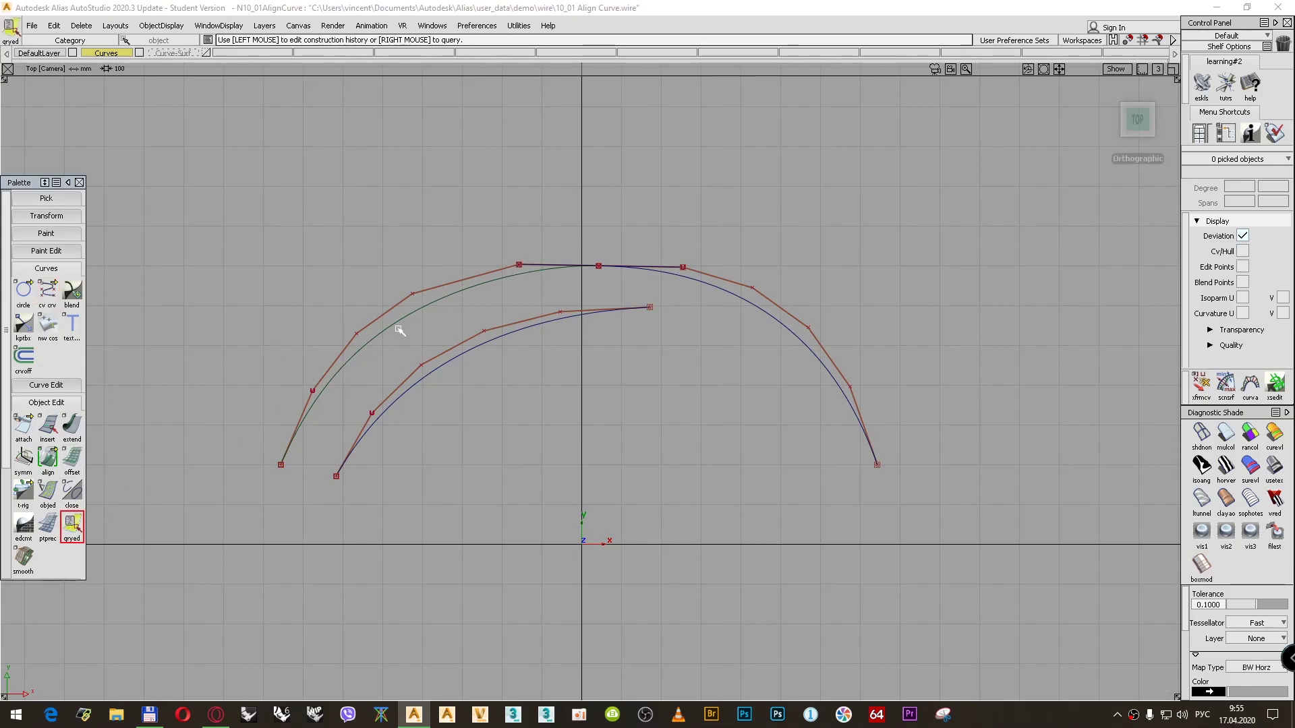
click(419, 312)
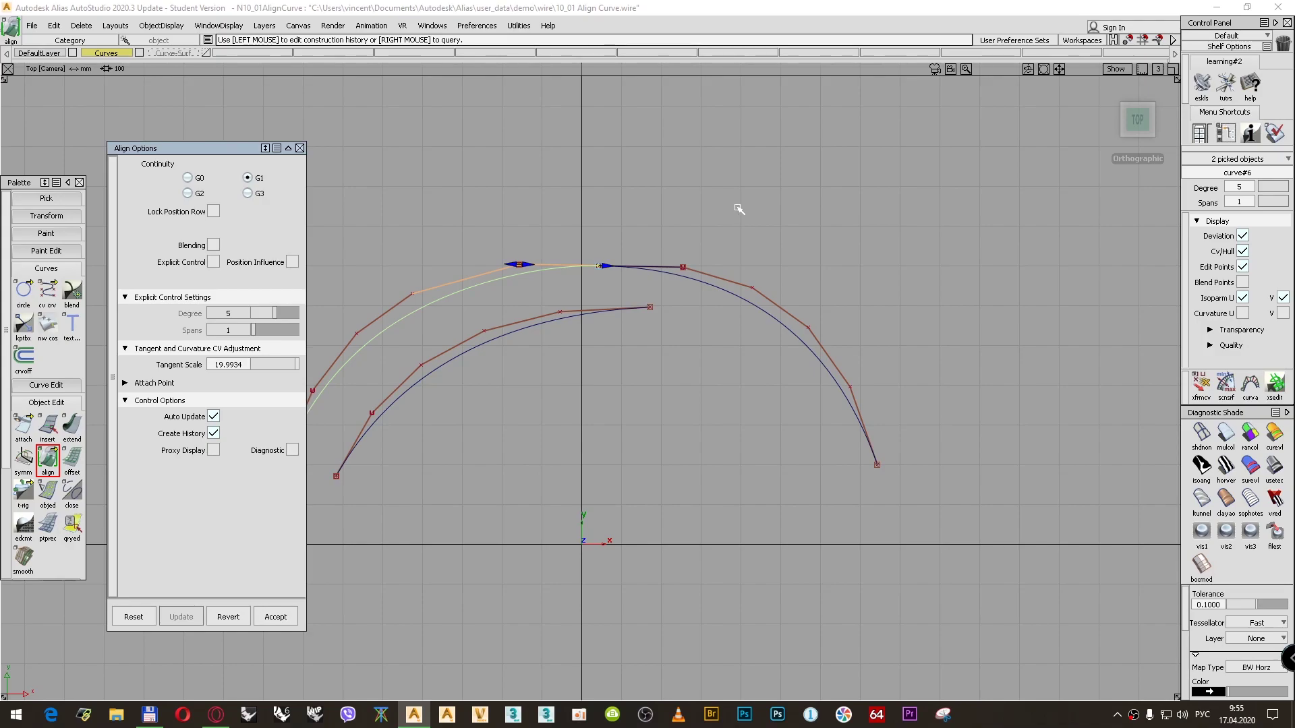
ctrl+shift+drag(744, 197, 700, 269)
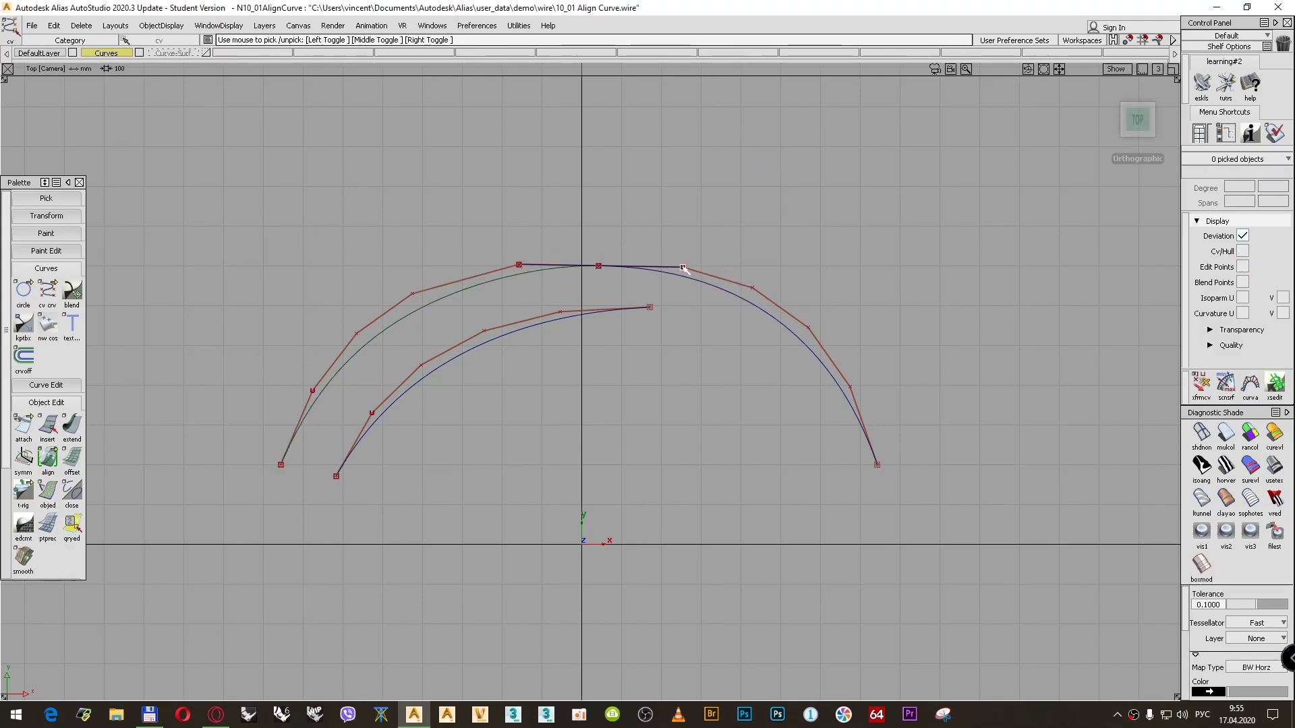
click(681, 269)
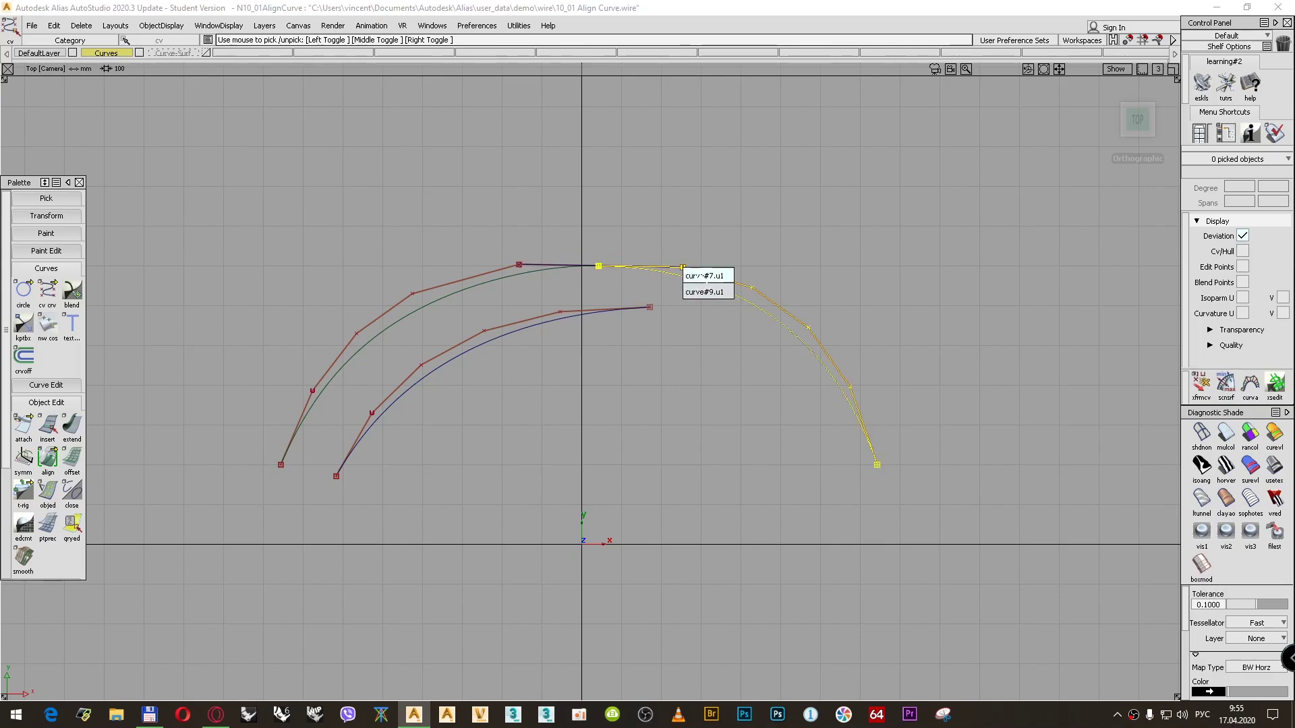
click(702, 276)
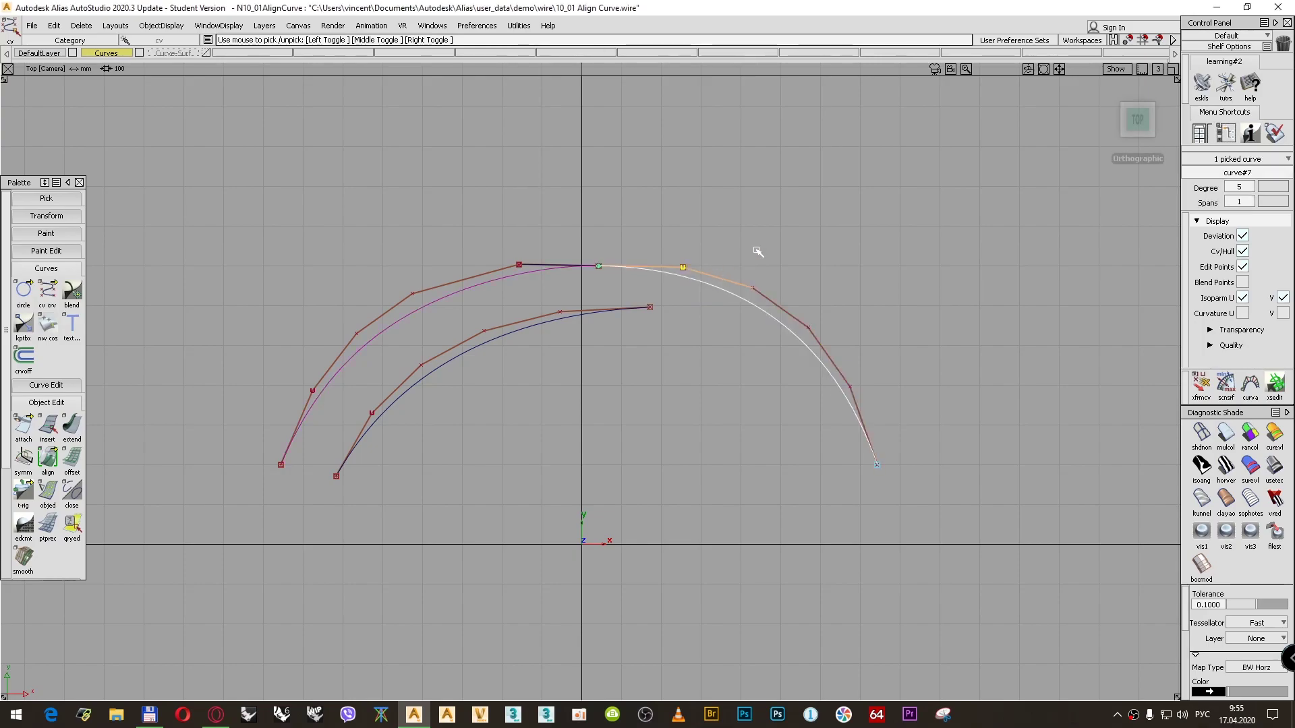
ctrl+shift+drag(767, 225, 773, 232)
mouse_move(774, 232)
right_down()
mouse_move(775, 211)
mouse_move(768, 247)
mouse_move(761, 211)
mouse_move(769, 243)
right_up()
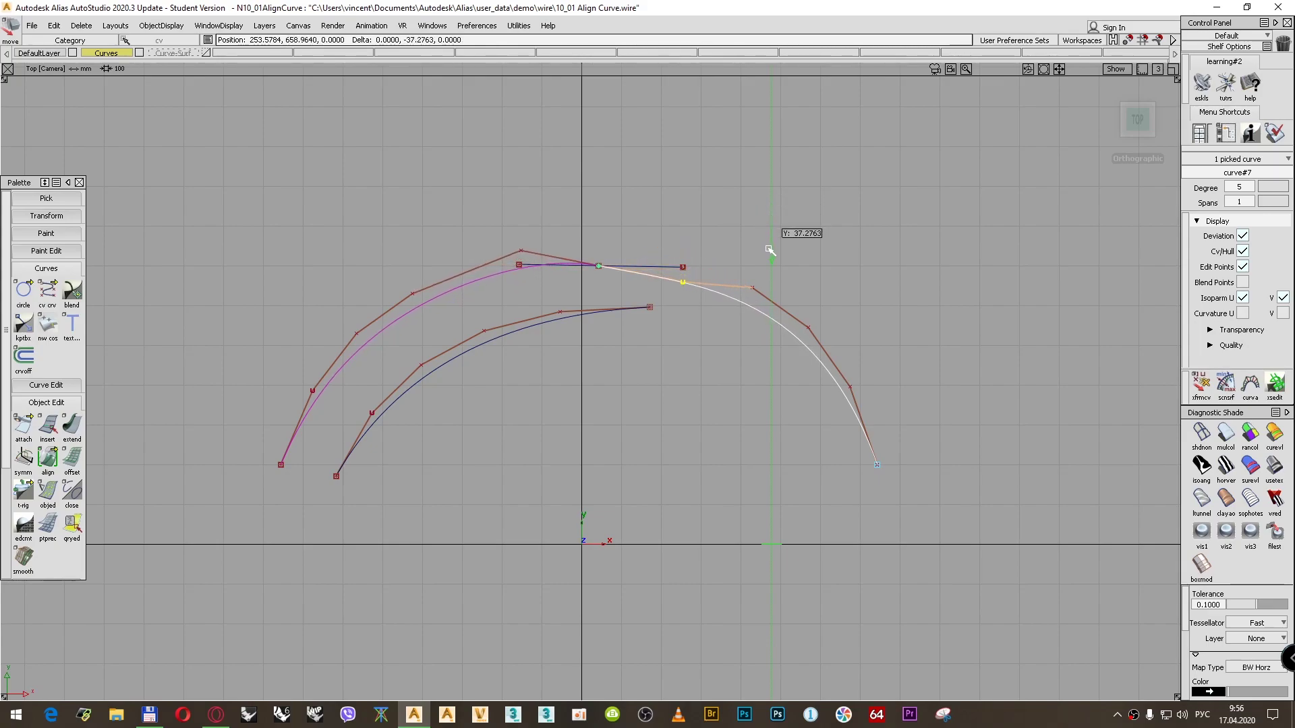
mouse_move(768, 238)
right_down()
mouse_move(763, 213)
mouse_move(765, 234)
right_up()
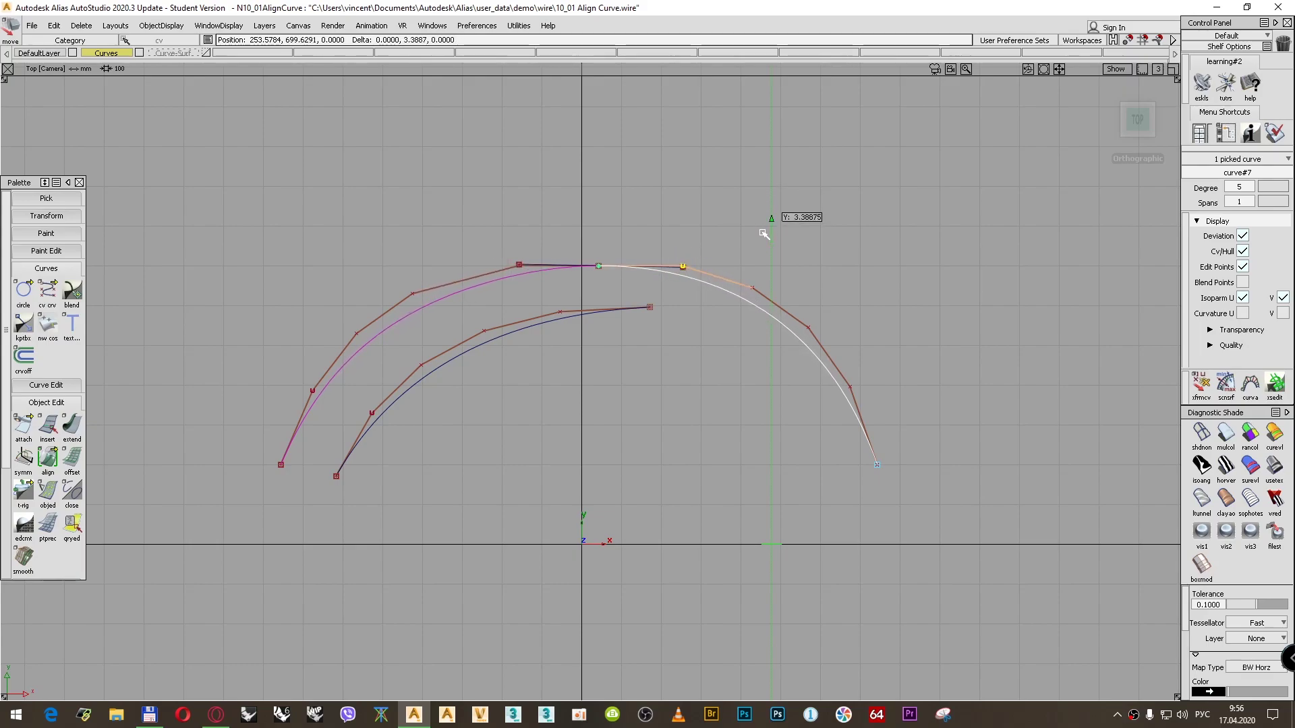
key(ctrl+z)
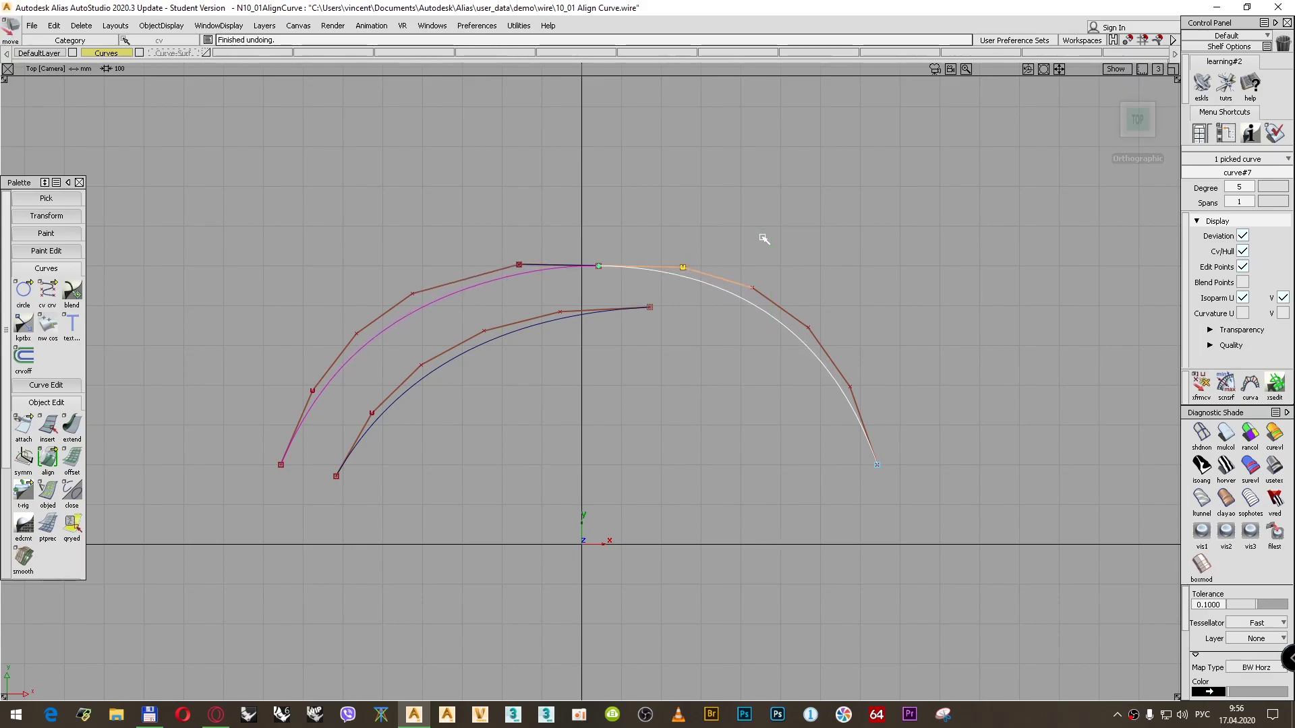
Delete the straight helper curve drawn between the CVs across the joint, keeping the right curve.
ctrl+shift+drag(769, 197, 692, 255)
click(664, 267)
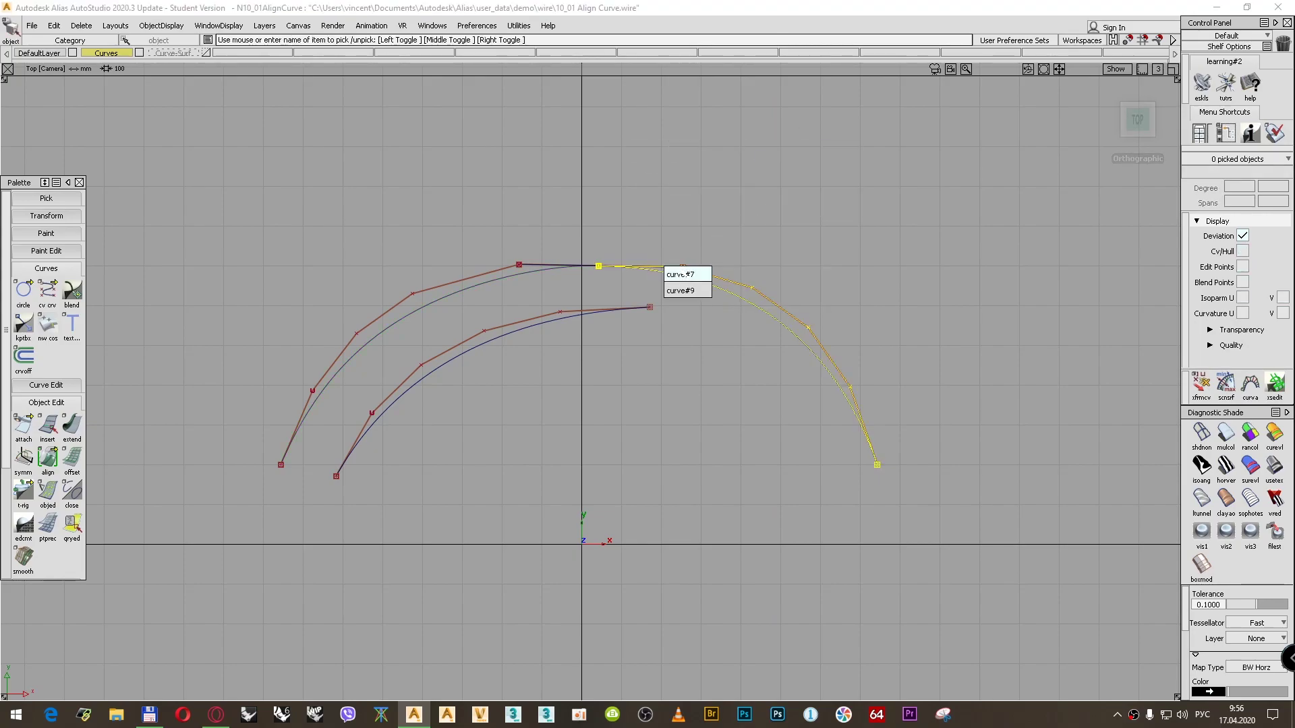
click(685, 291)
key(Return)
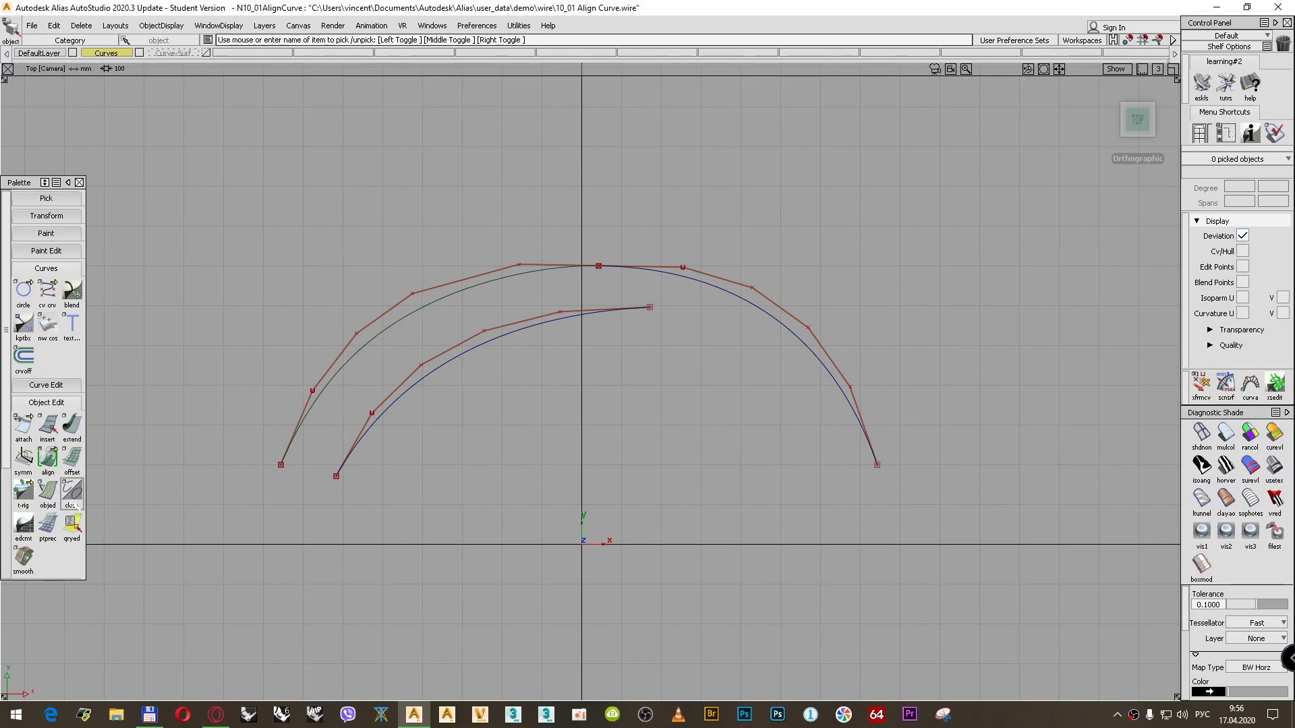
Reopen the upper left curve's alignment settings and switch the continuity to G2 and back to G1.
click(73, 528)
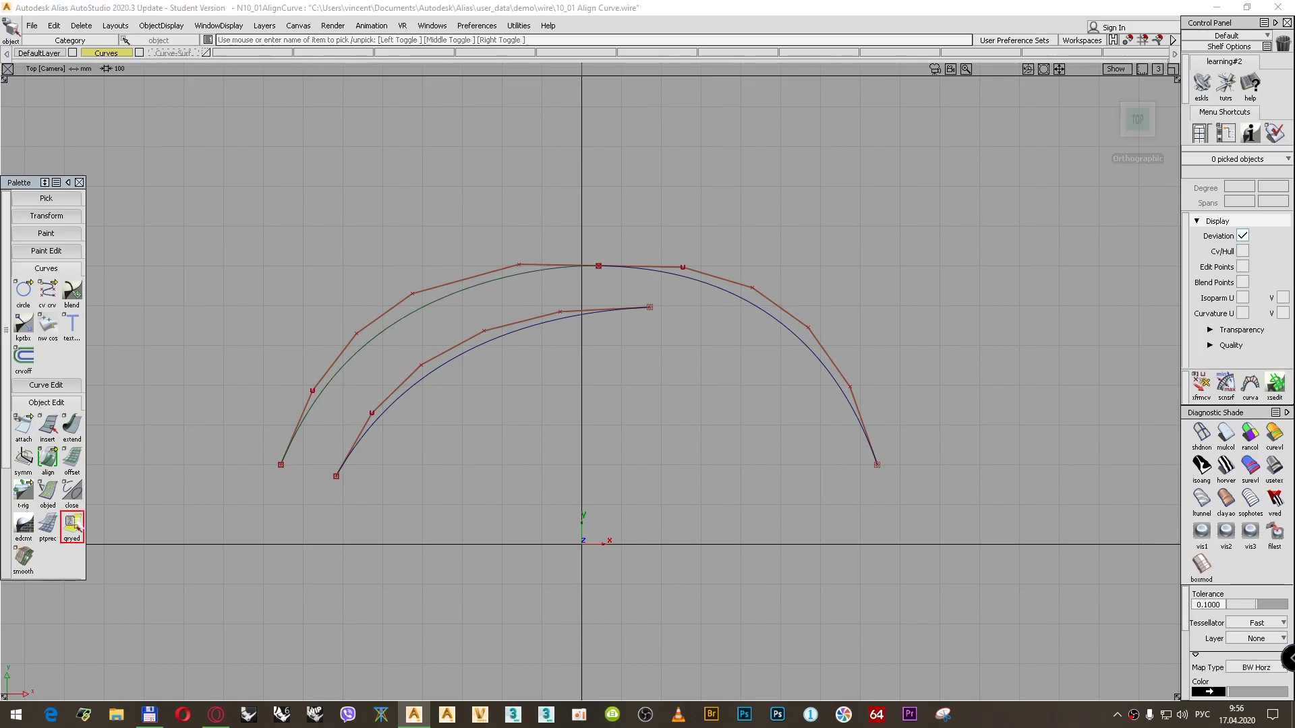
click(454, 298)
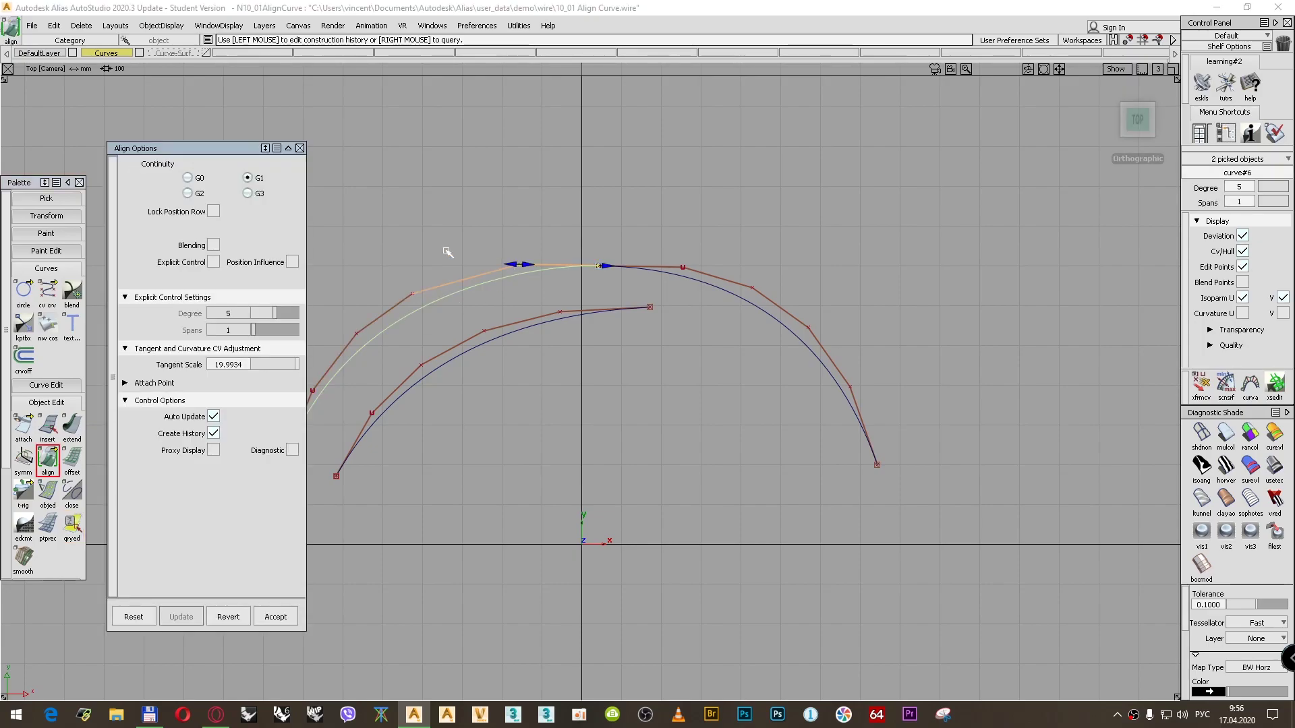
click(188, 194)
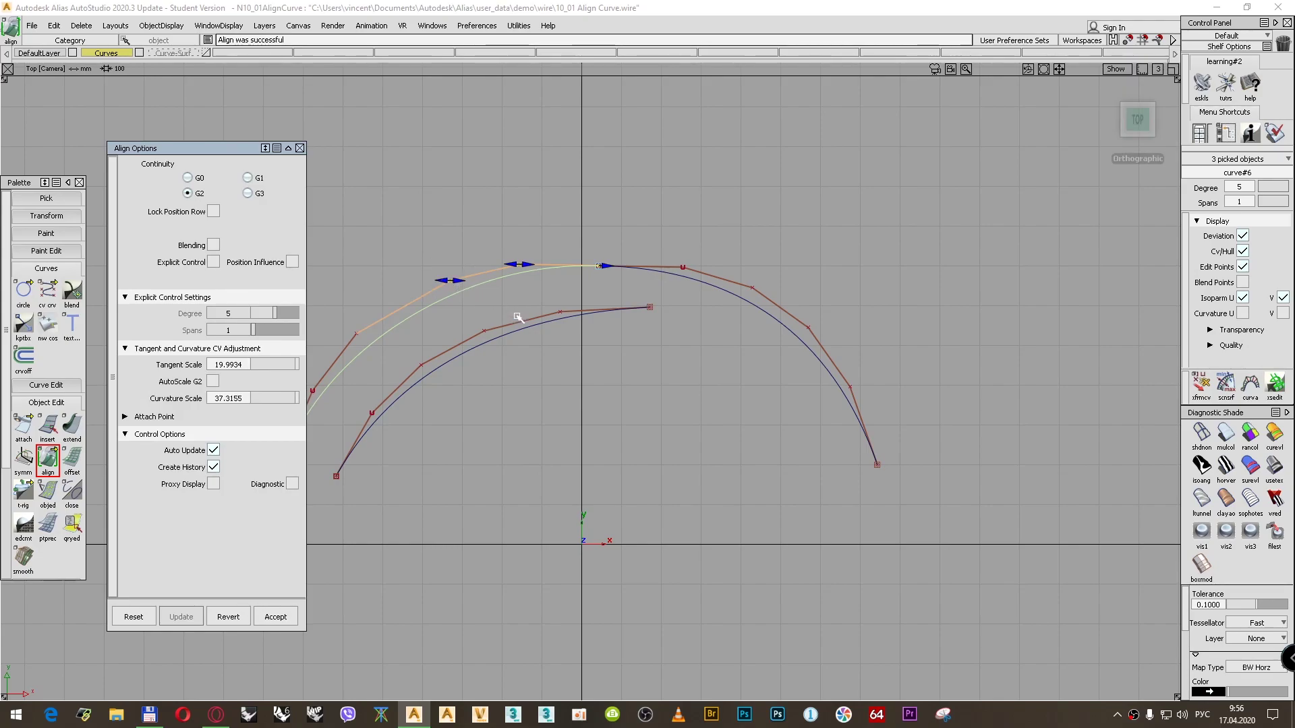
alt+shift+middle_drag(483, 323, 561, 322)
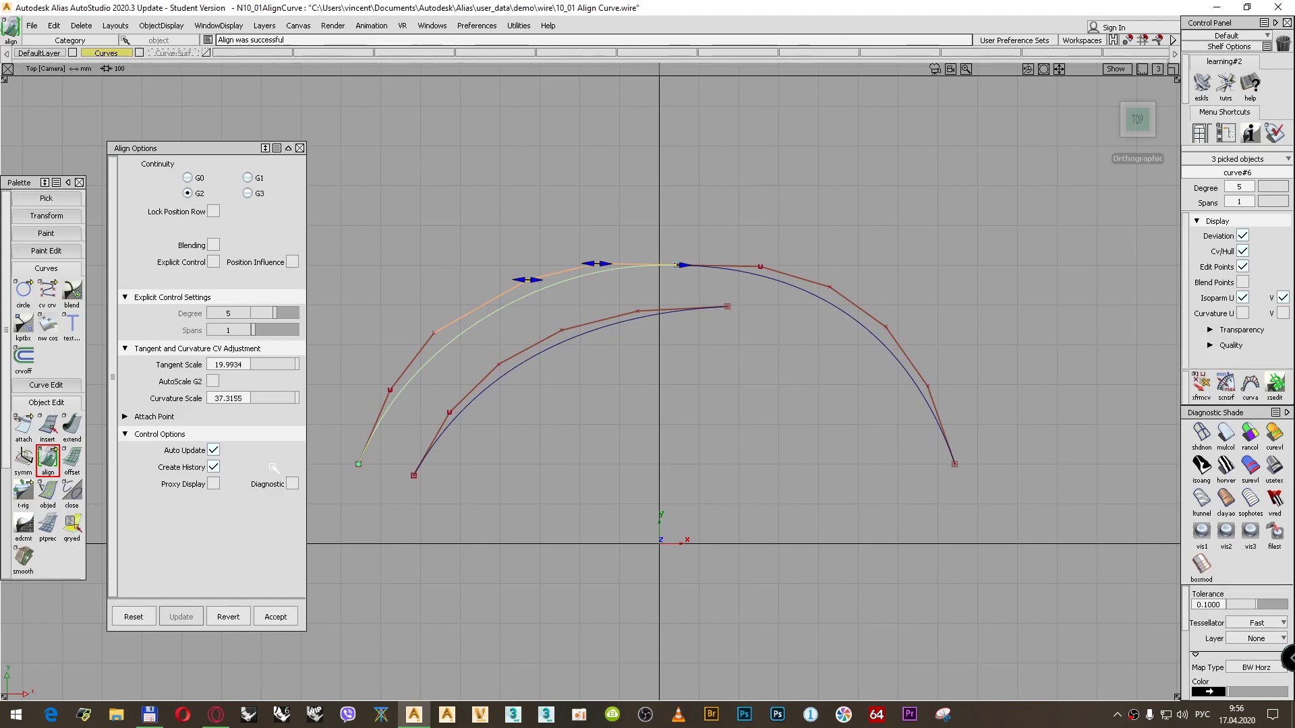
click(247, 178)
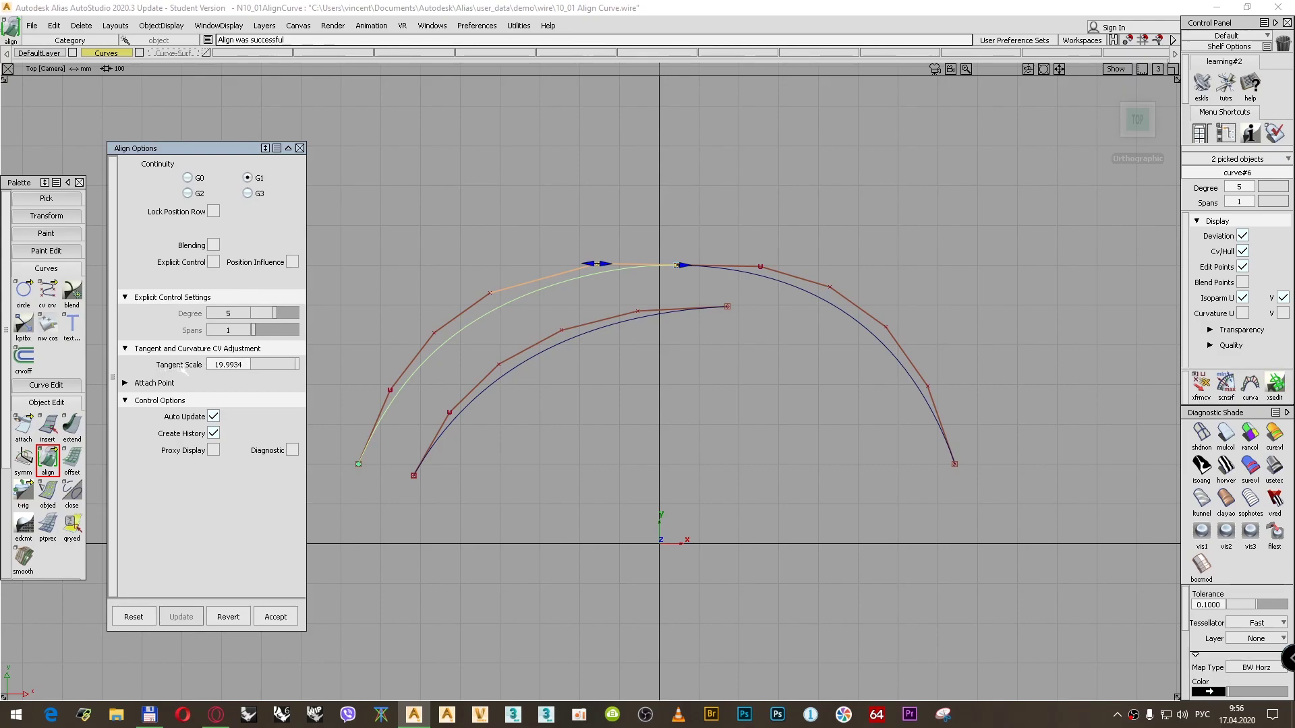
Slide the tangent handle of the aligned left curve towards the joint, and set Tangent Scale to 20.
drag(606, 266, 614, 266)
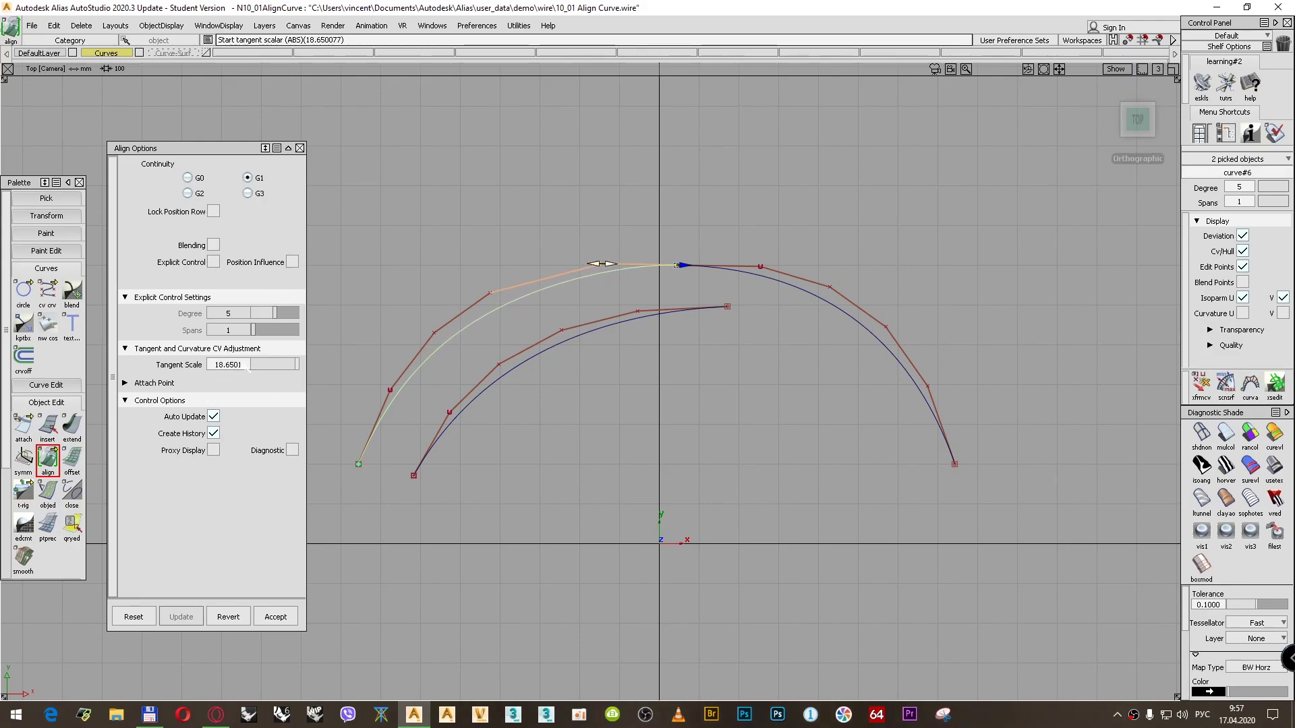
click(229, 364)
text(20)
key(Return)
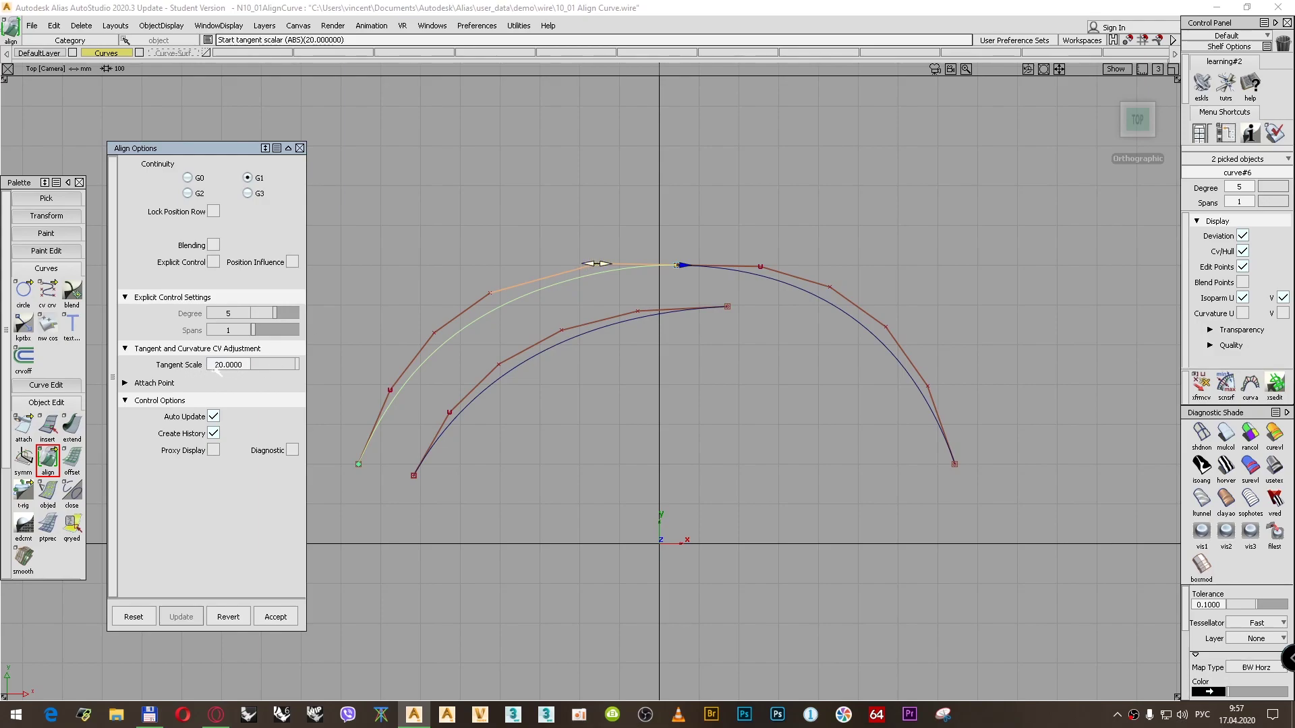
Set the continuity to G2, toggle AutoScale G2 repeatedly and leave it off, and nudge the curvature handle to a scale of about 37.39.
click(187, 194)
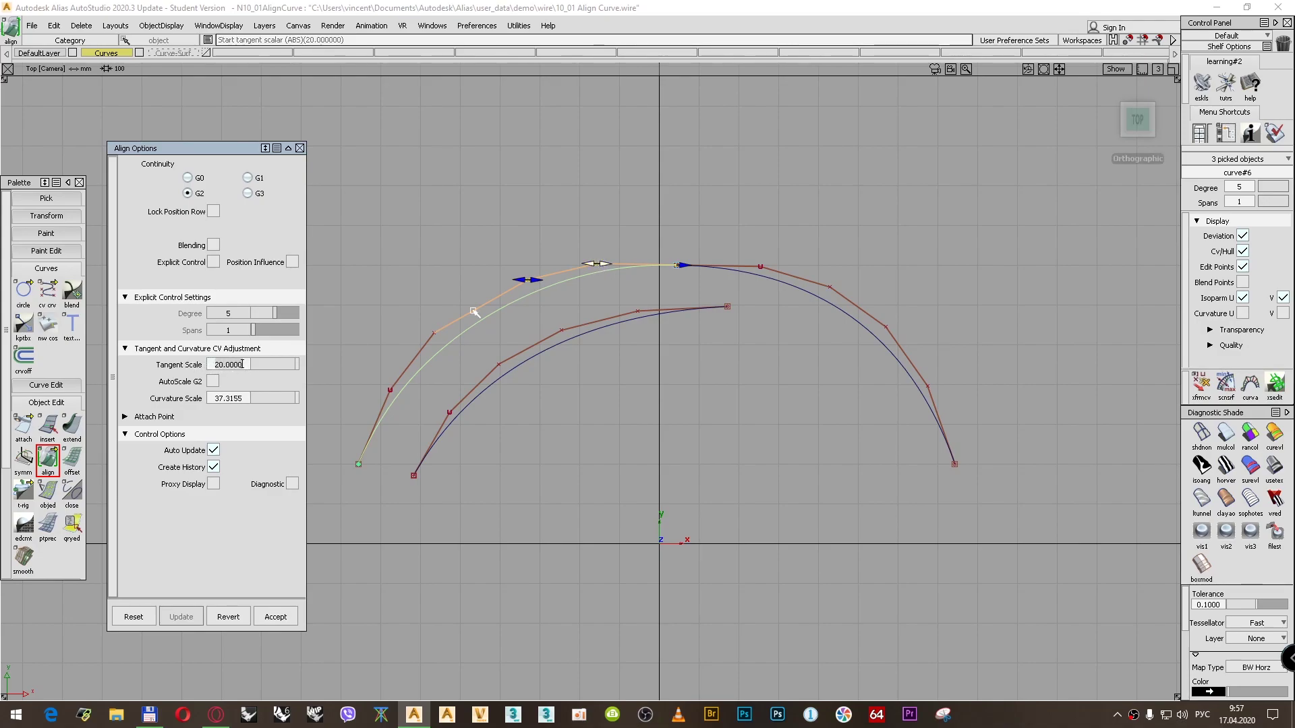
click(213, 382)
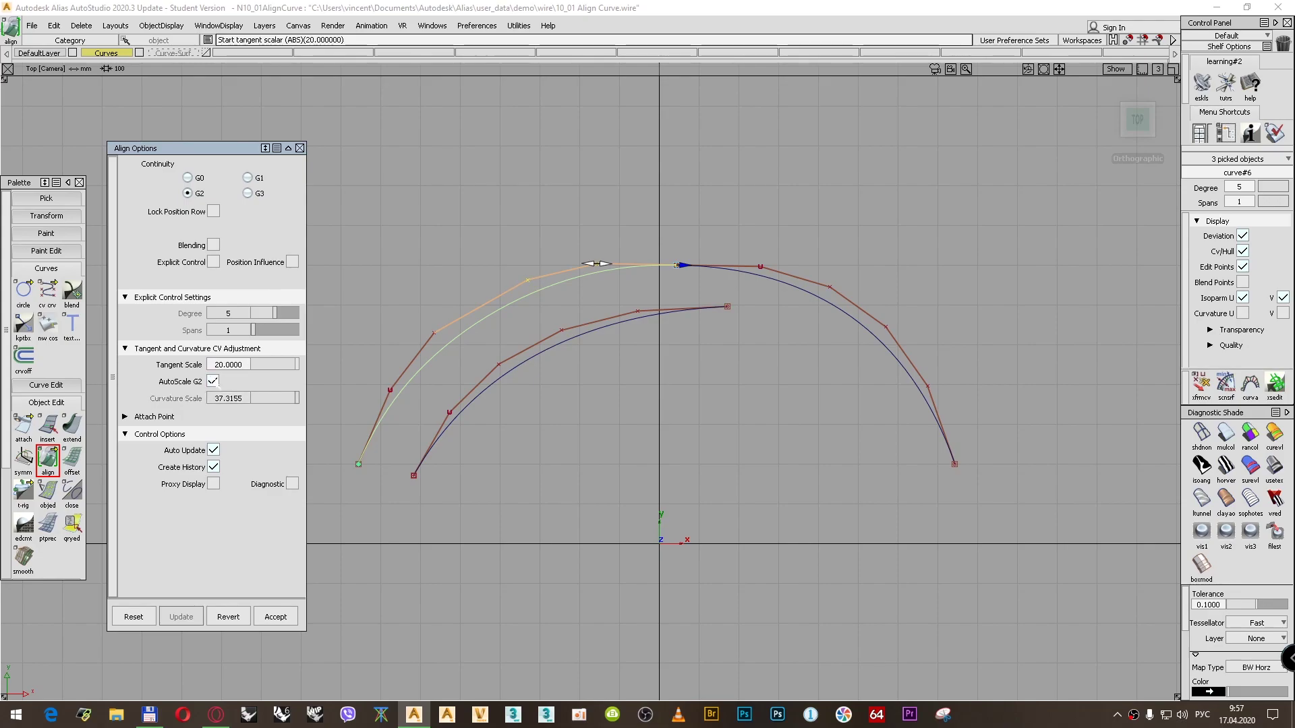
click(214, 382)
click(213, 382)
click(213, 381)
click(213, 382)
click(213, 381)
click(213, 382)
click(213, 382)
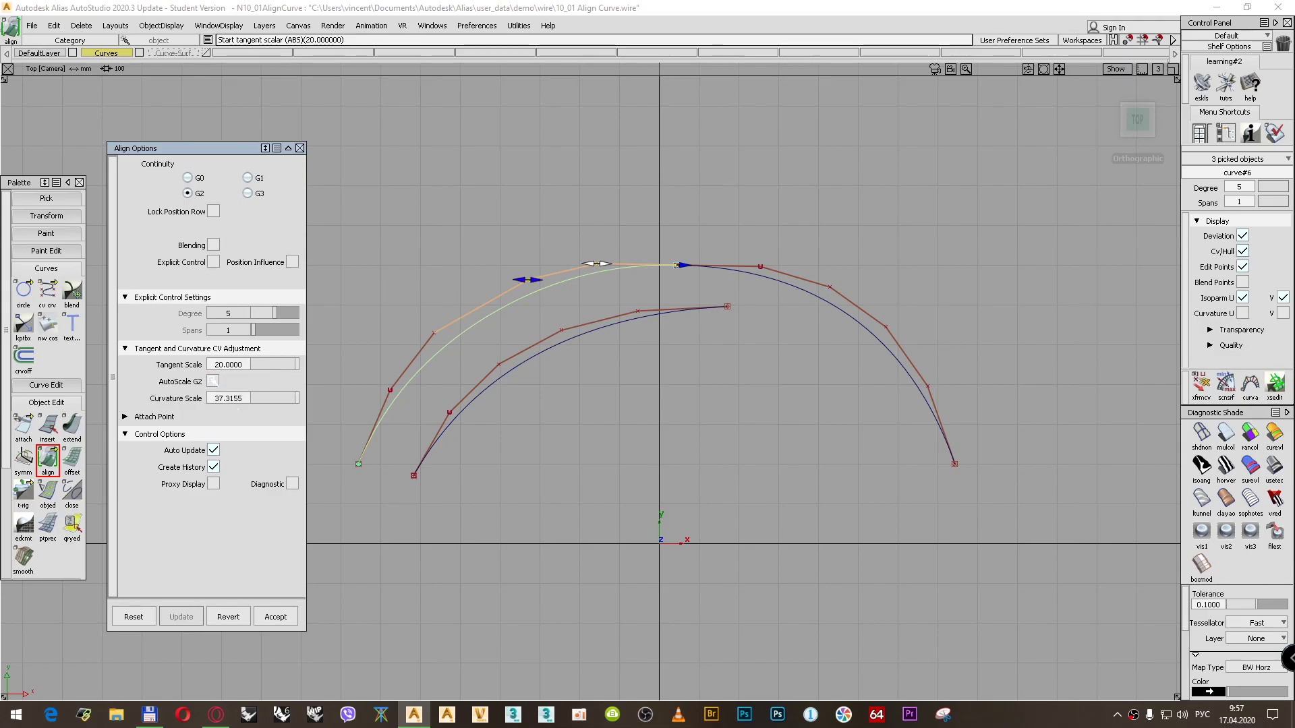
click(605, 265)
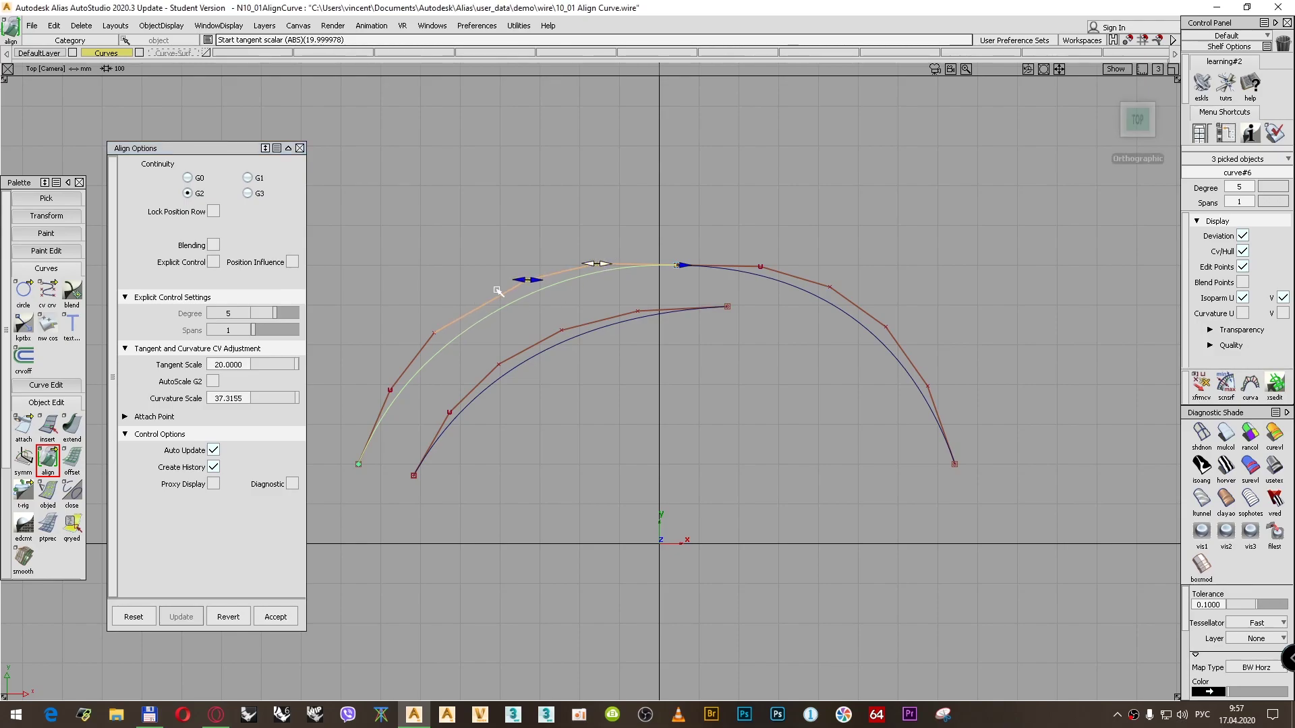
click(530, 281)
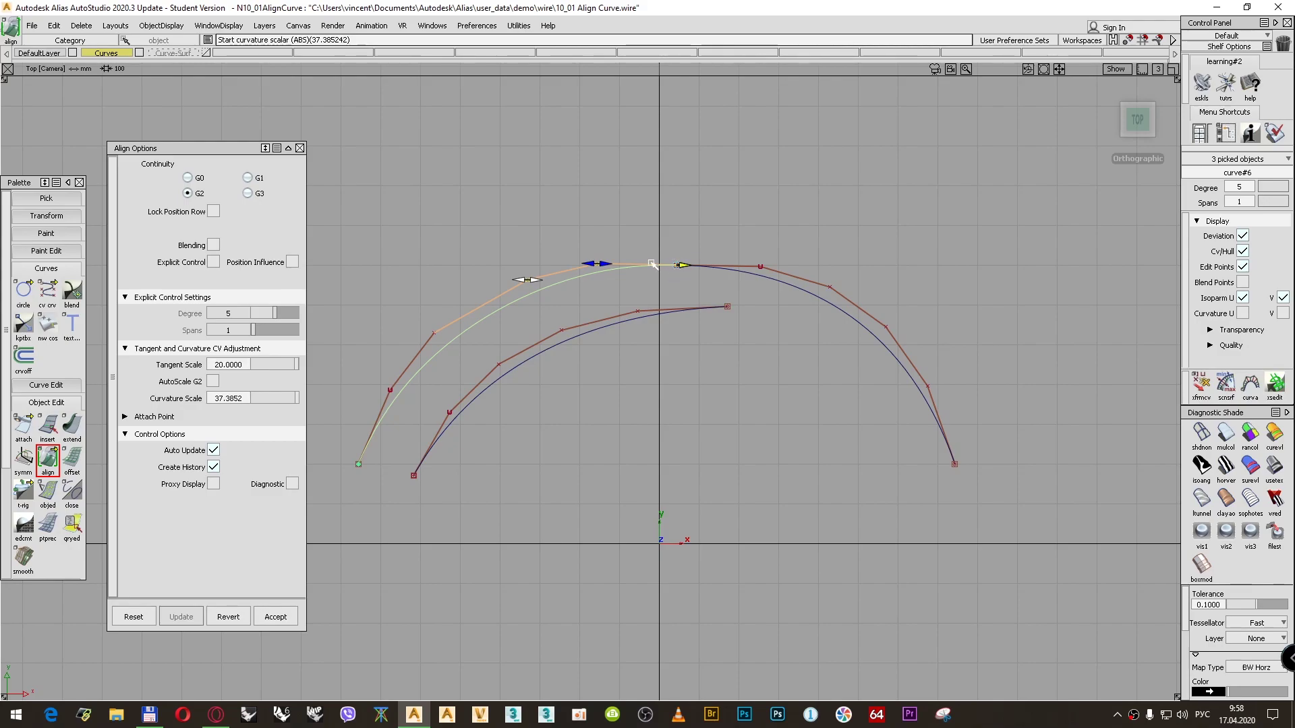
Set the continuity to G3 with AutoScale G3 off, and pull the handles to about 67.98 G3 Scale and 47.07 Curvature Scale.
click(248, 193)
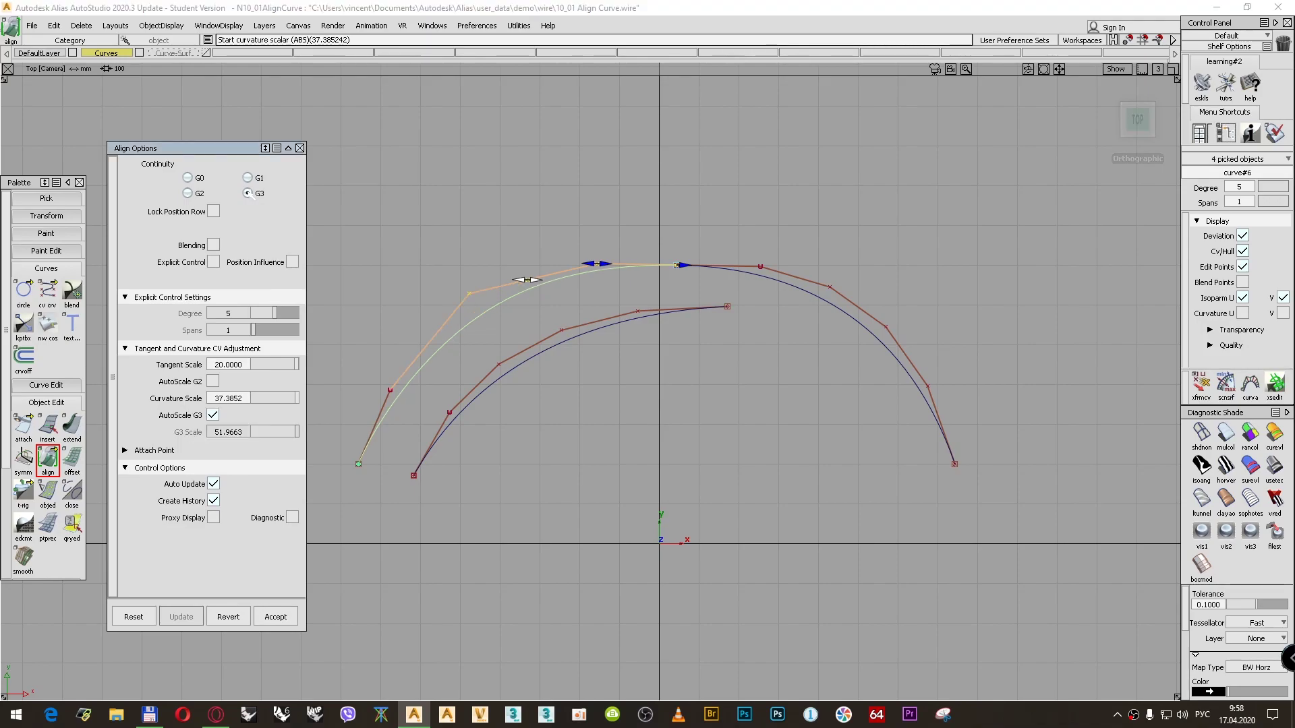
click(213, 416)
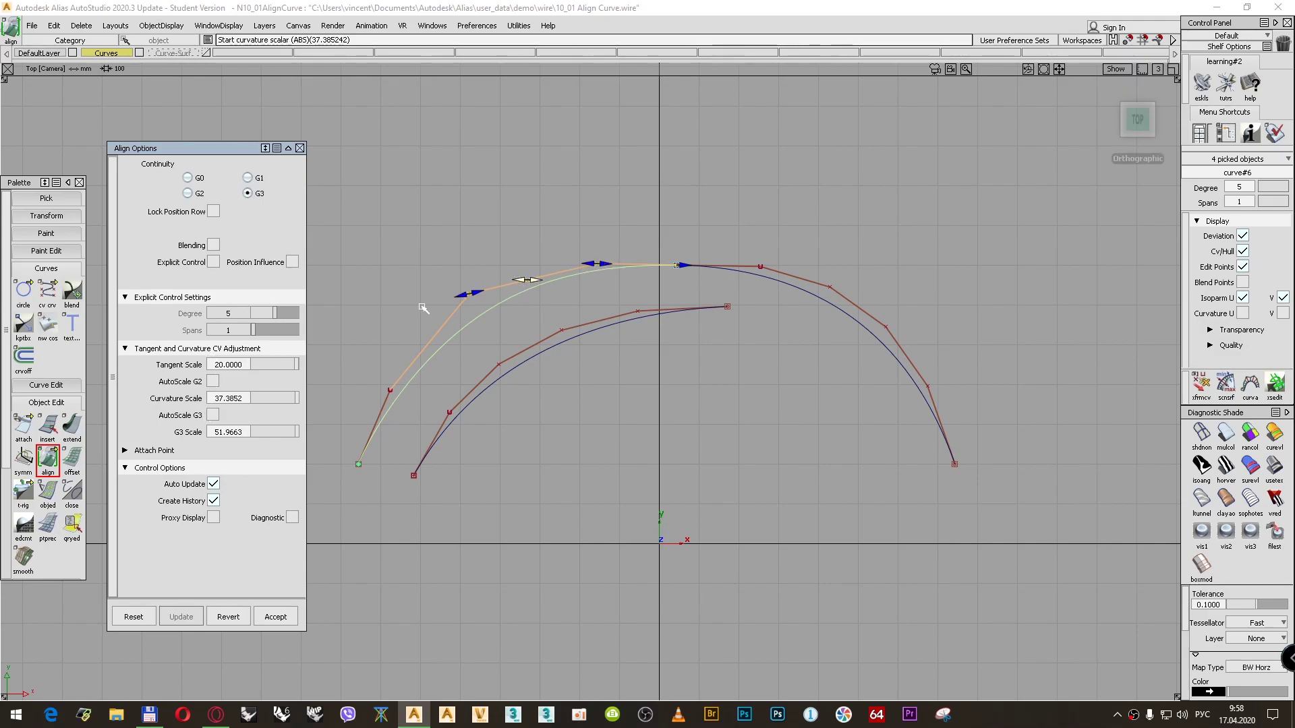
drag(470, 295, 404, 297)
drag(519, 280, 487, 279)
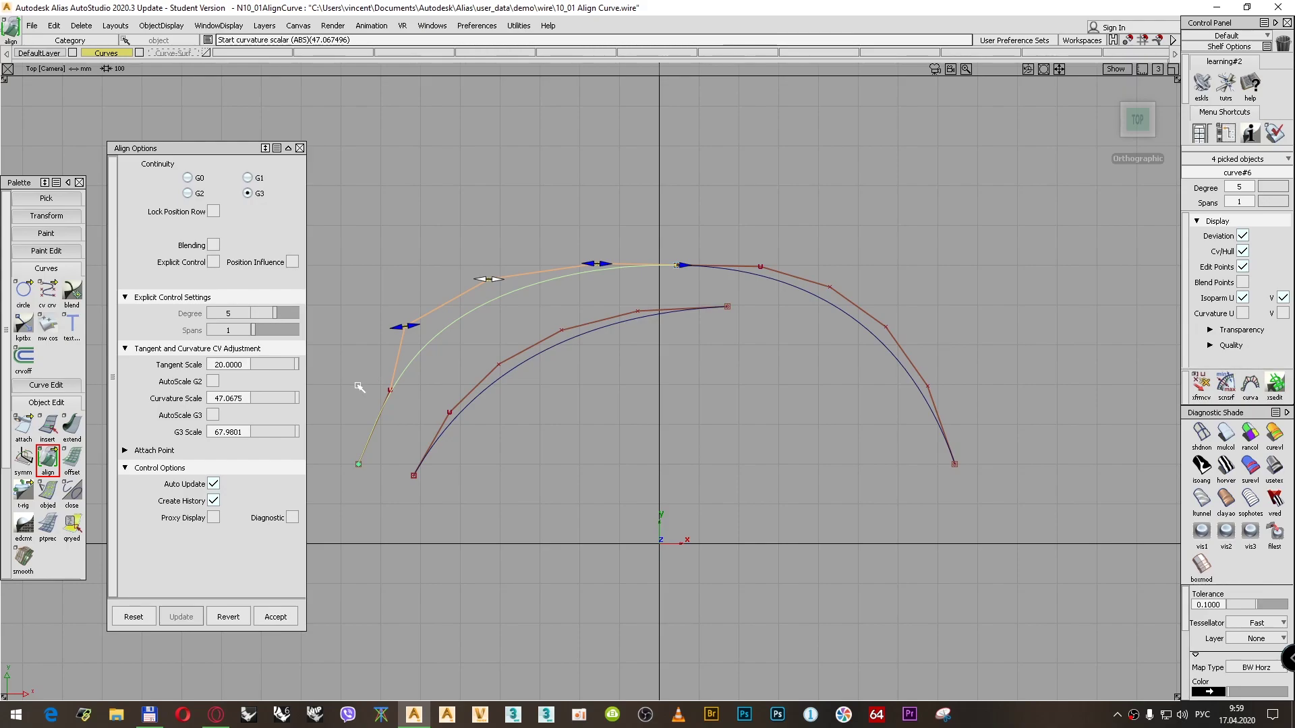
Turn on Blending and try 1 extra CV row with G3, then set G2 continuity with Extra CV Rows at 0.
click(213, 246)
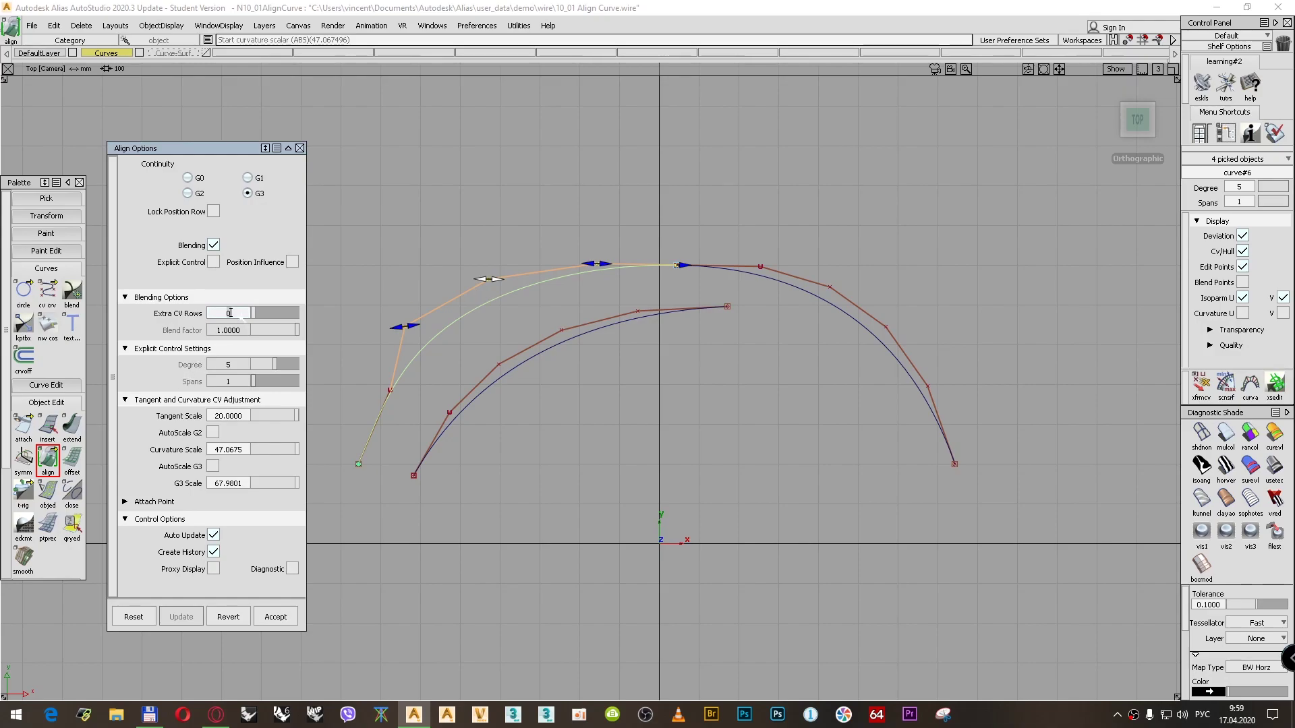
key(Return)
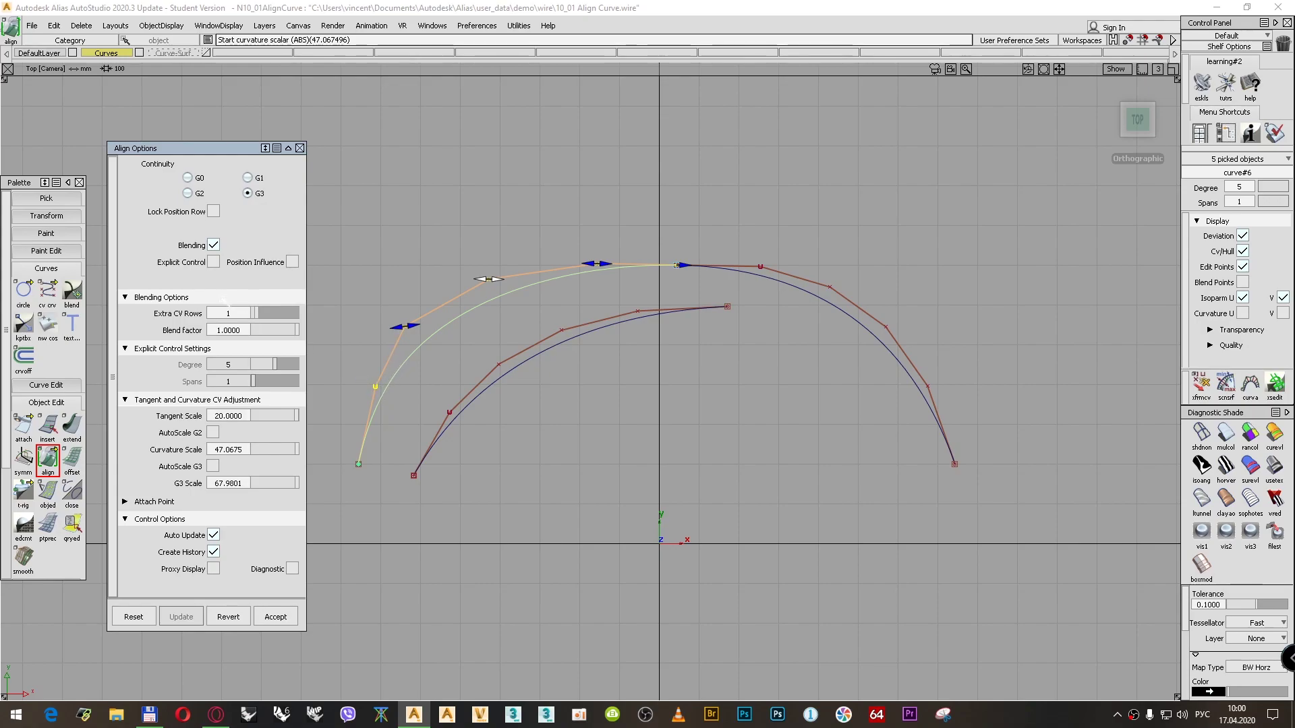
click(188, 194)
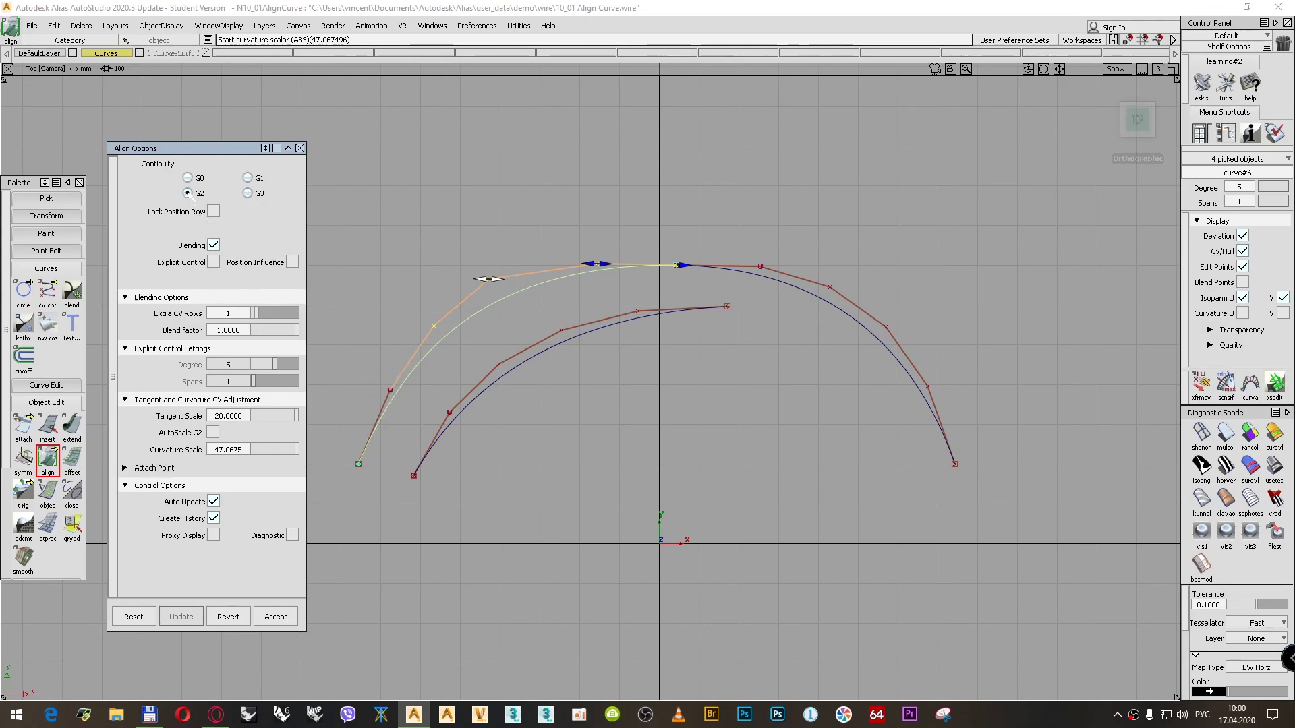
drag(251, 317, 214, 316)
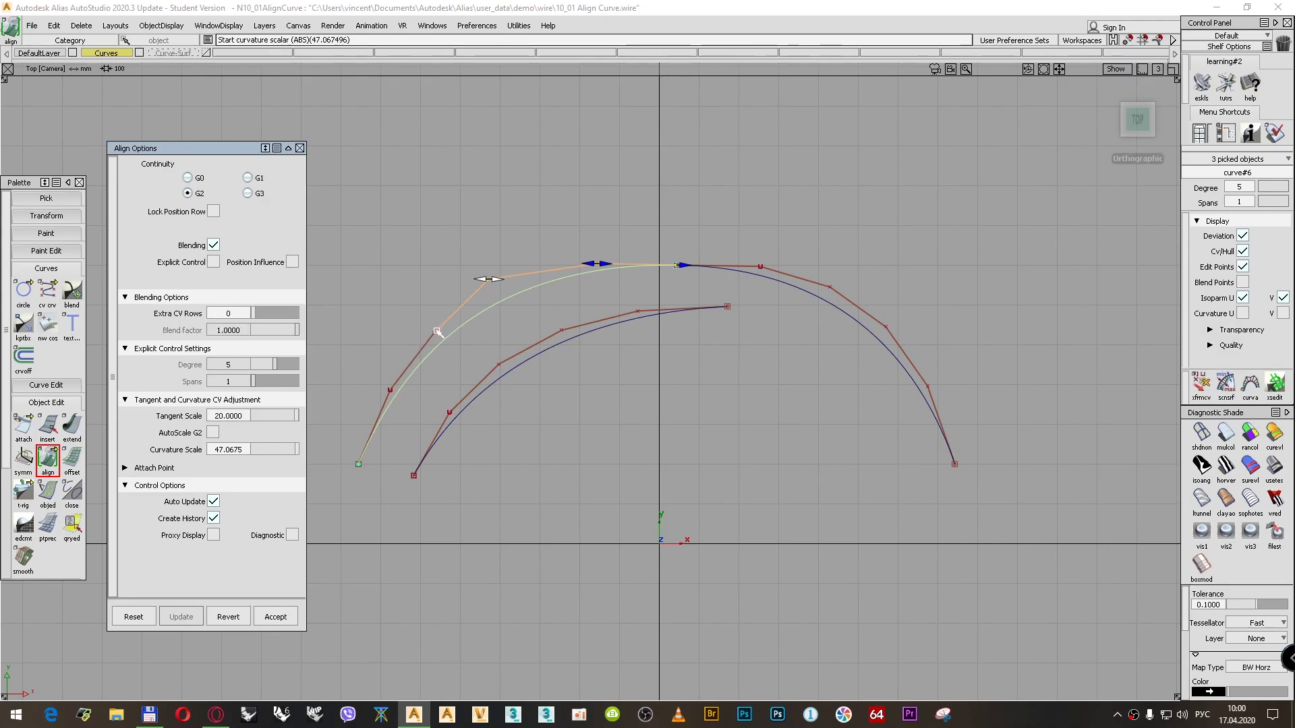
Pull the curvature handle to a scale of about 56.41 and try higher Extra CV Rows values, ending at 2.
drag(487, 278, 450, 275)
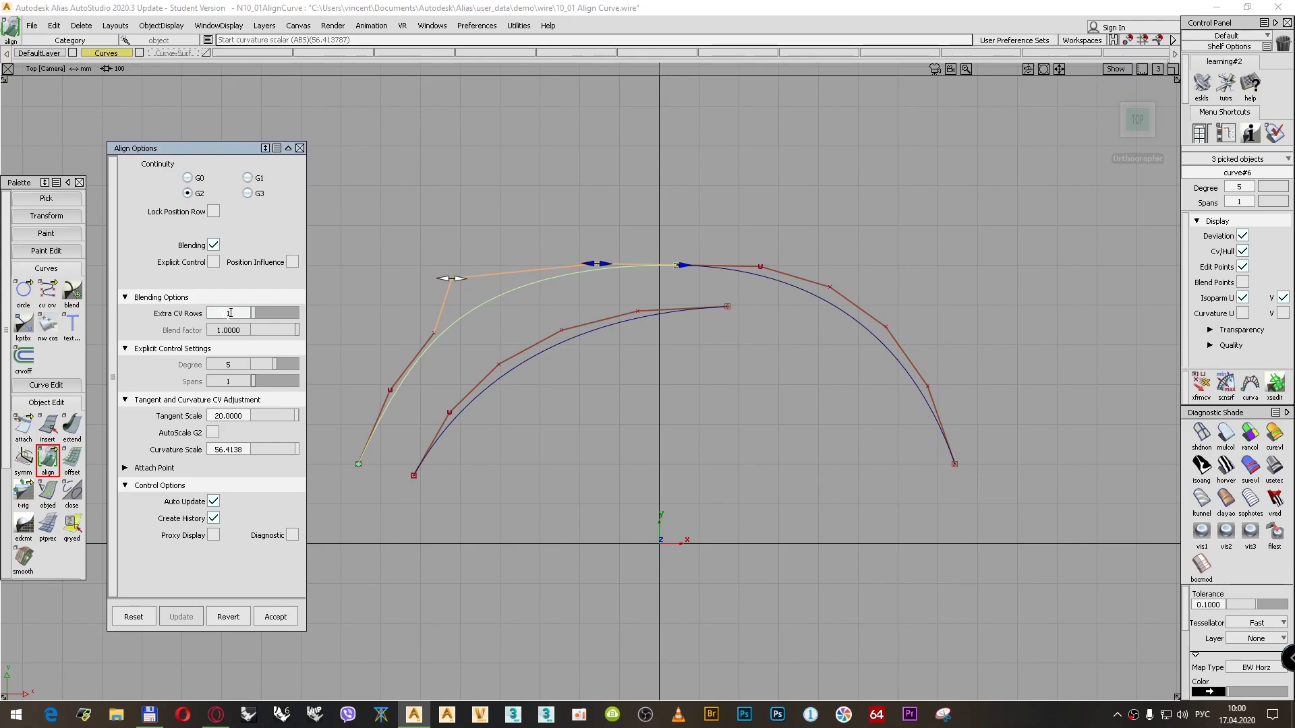
key(Return)
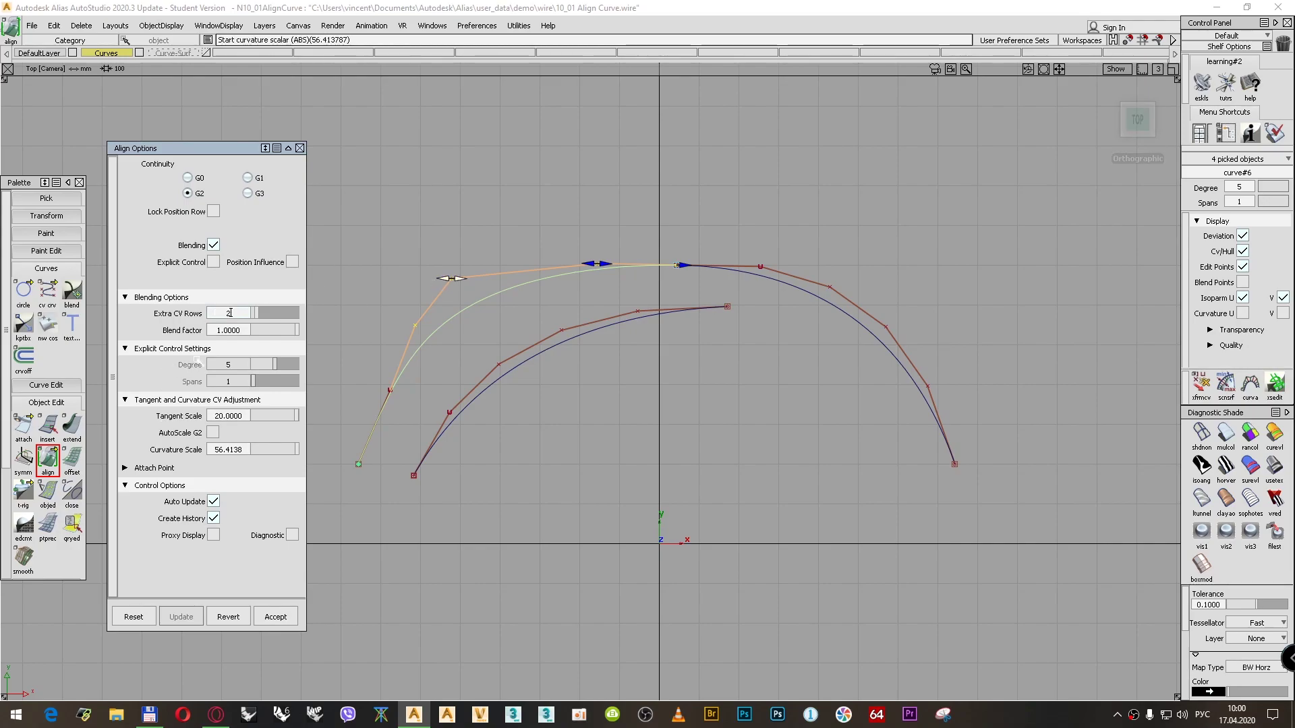
drag(259, 318, 281, 316)
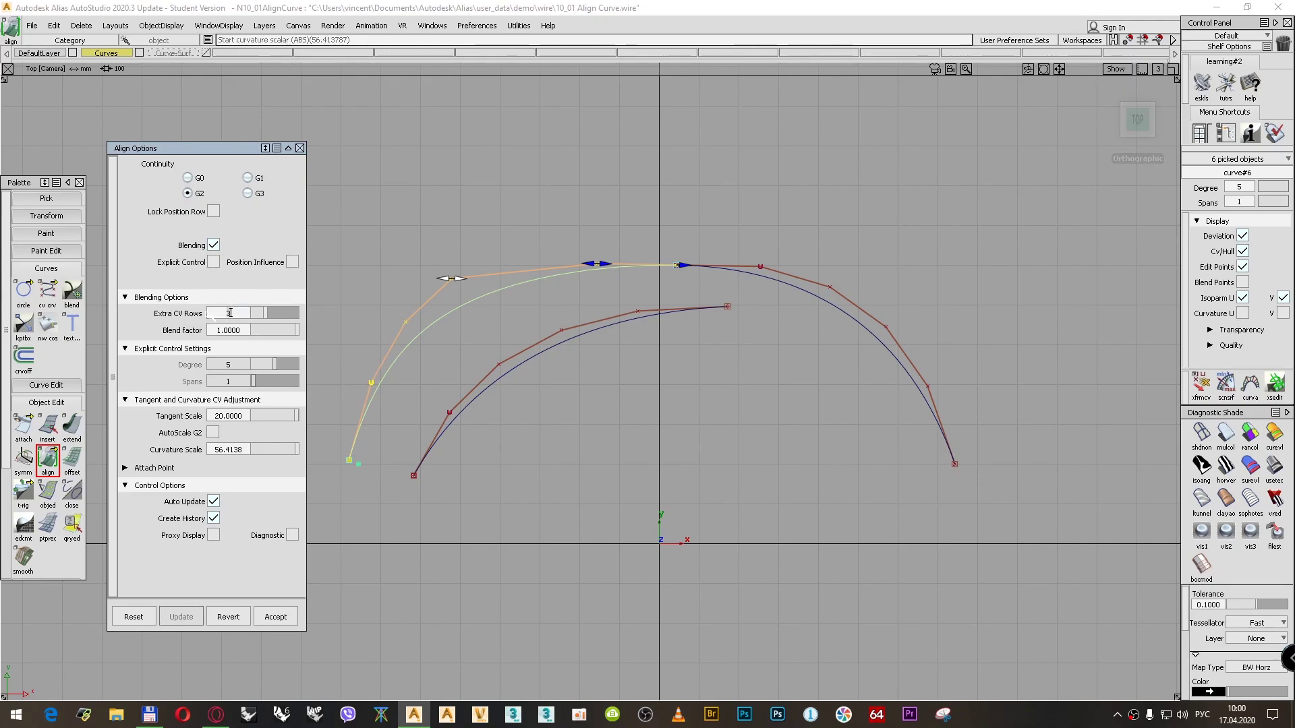
key(Return)
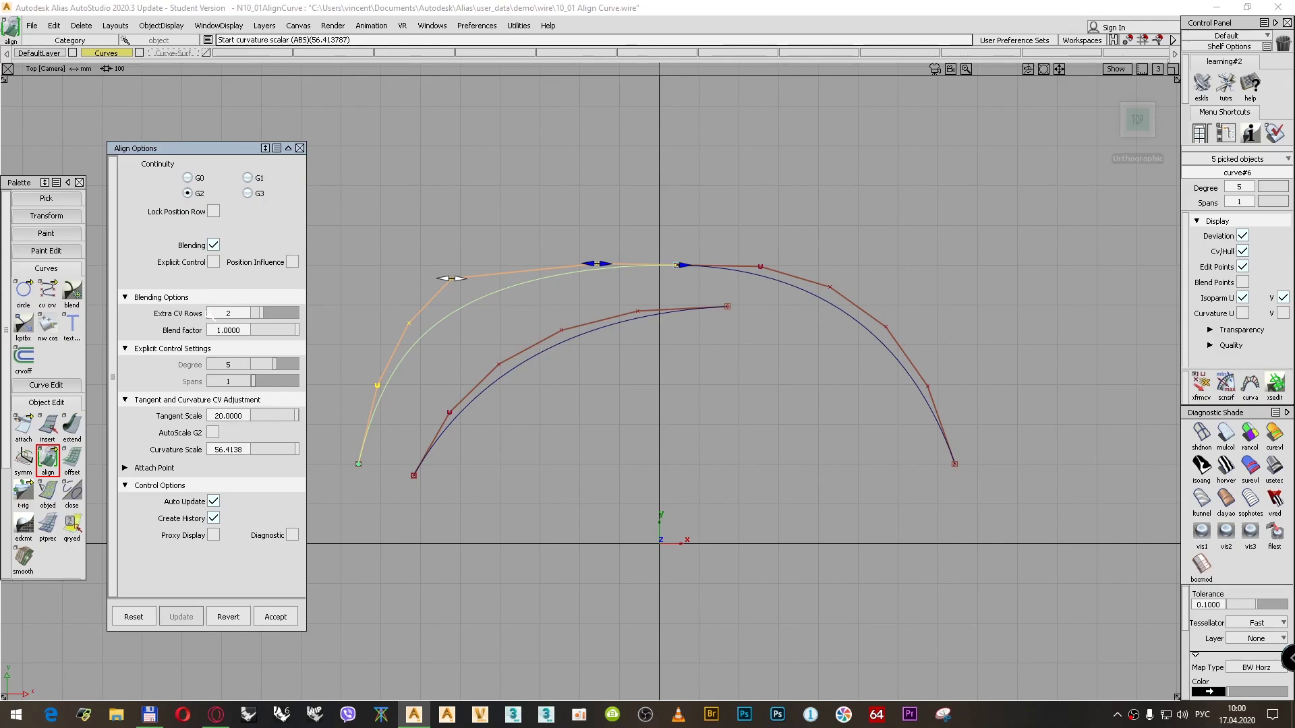
Set Extra CV Rows to 1 and slide the curvature handle back to a scale of about 45.5.
key(BackSpace)
text(1)
key(Return)
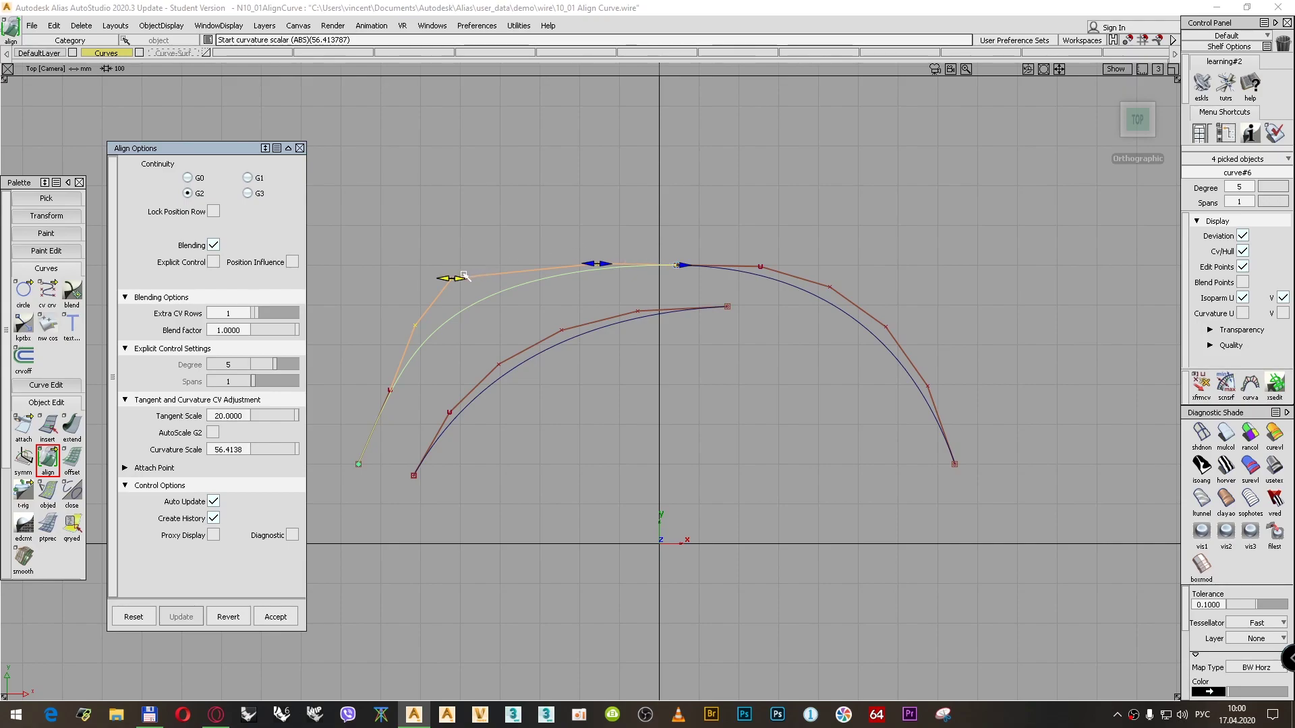
drag(459, 278, 494, 278)
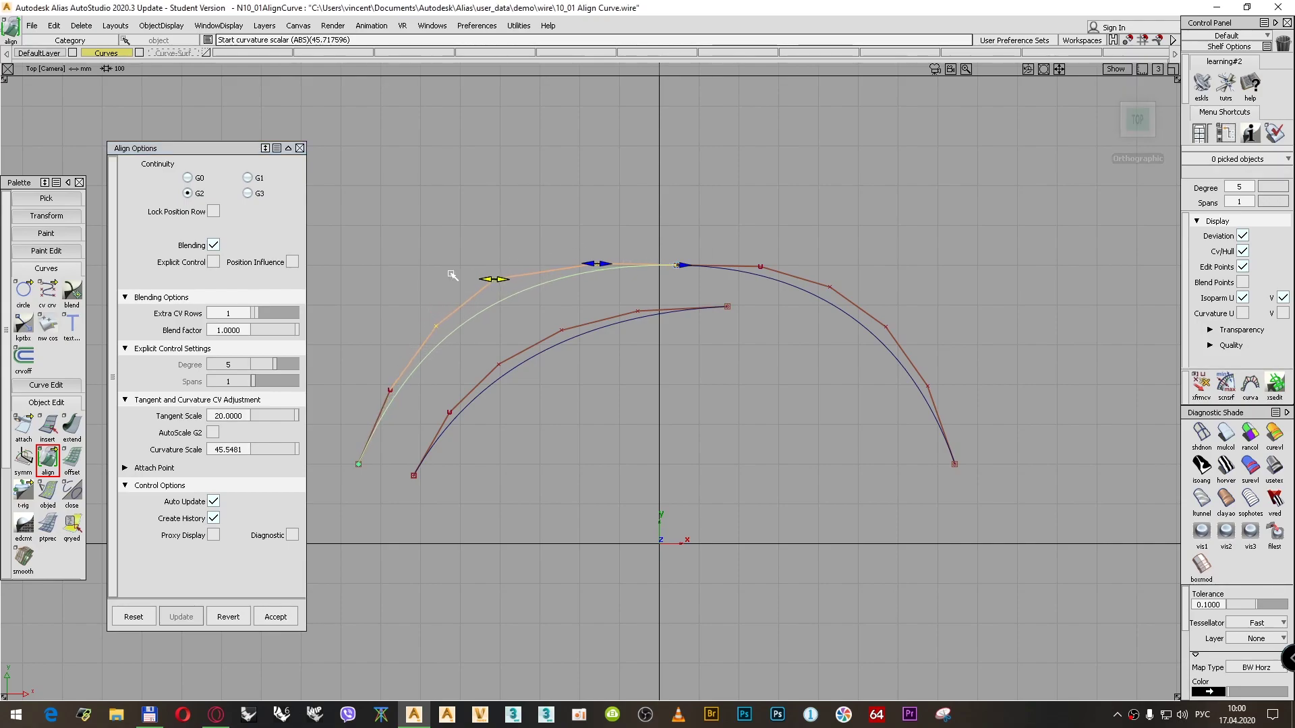
Set the continuity to G3 and pull the handles to about 65.42 G3 Scale and 19.59 Tangent Scale.
click(247, 194)
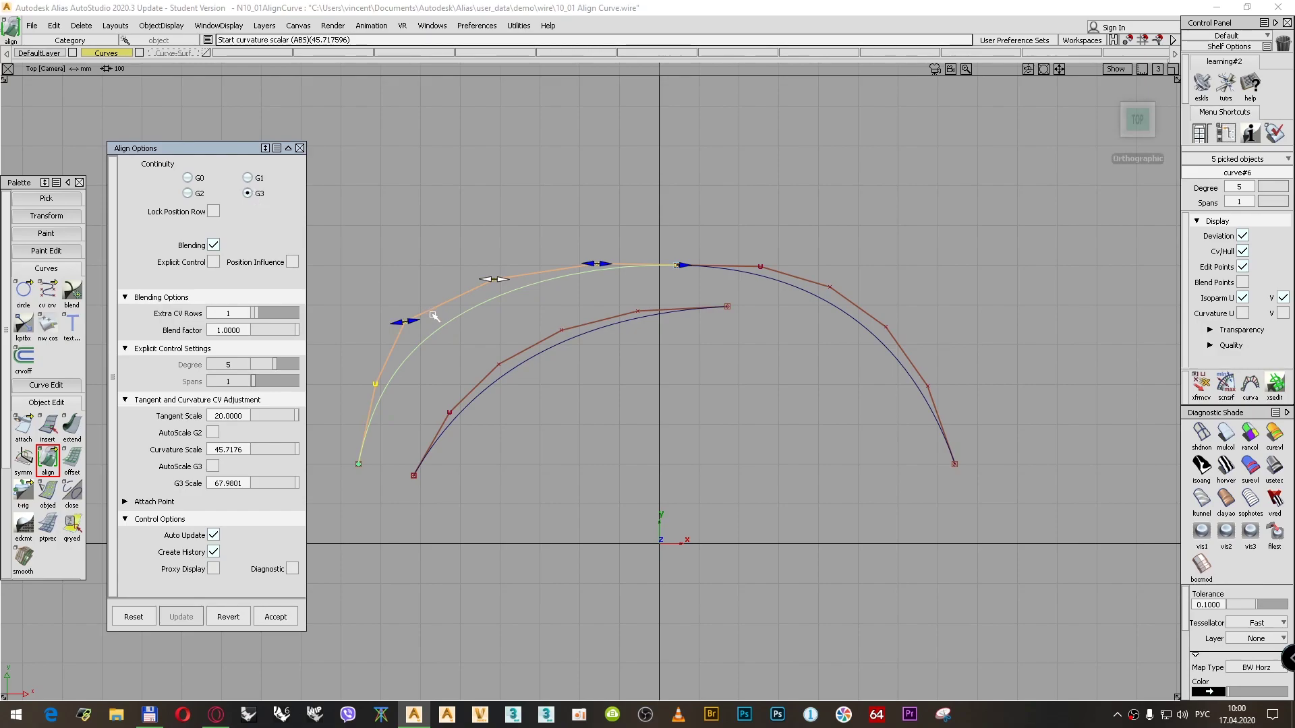
drag(418, 319, 426, 322)
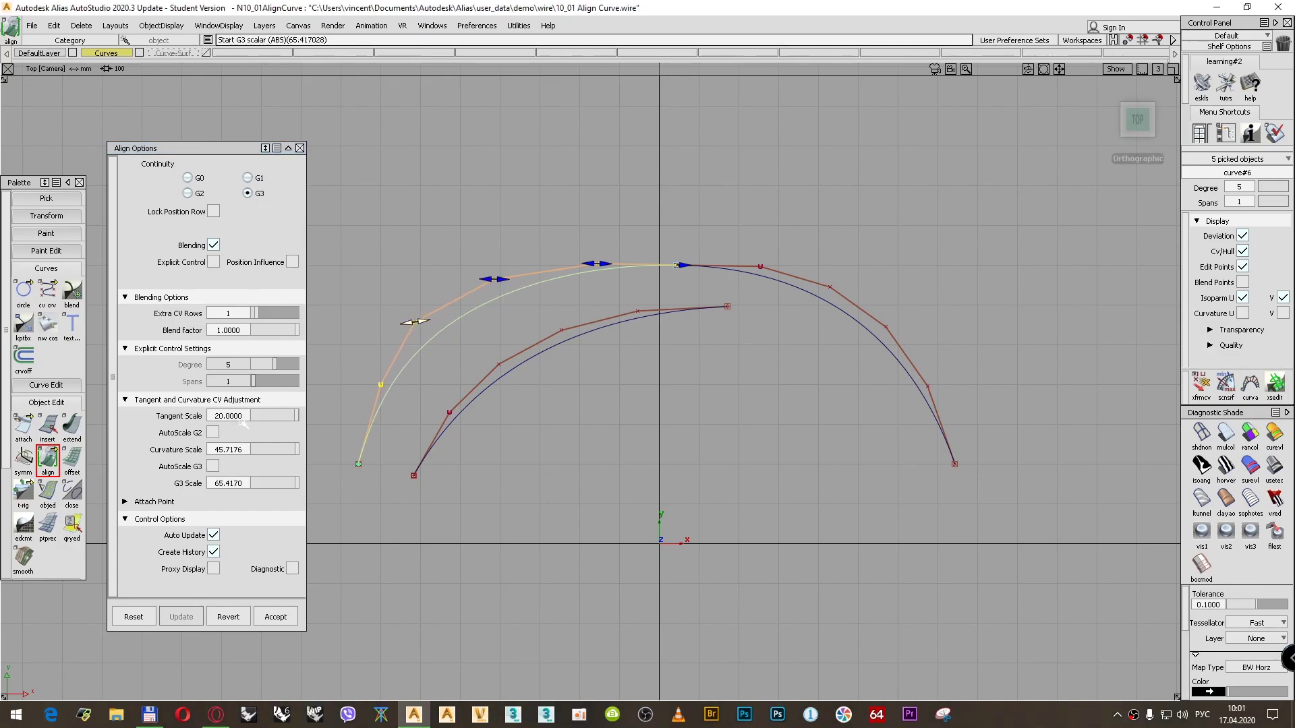
drag(597, 263, 629, 275)
drag(597, 277, 594, 281)
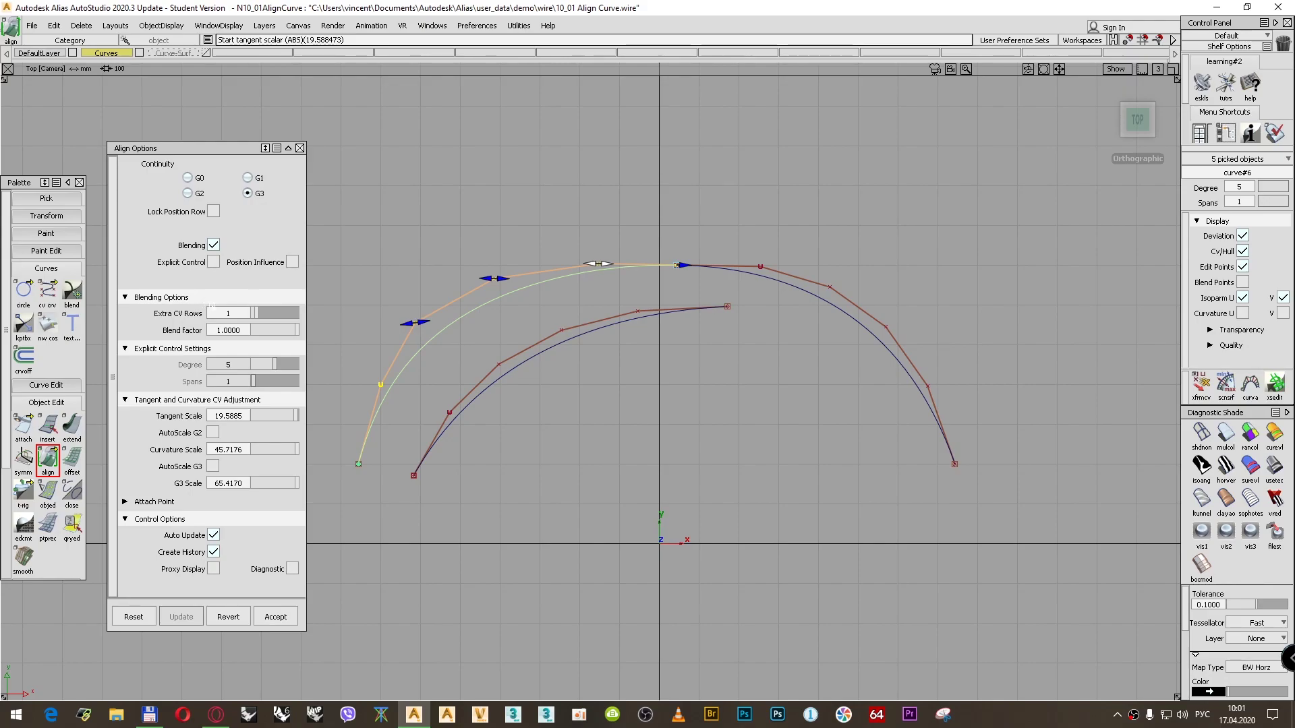
Try Extra CV Rows at 0 with Explicit Control on and off, and set Extra CV Rows back to 1.
key(Return)
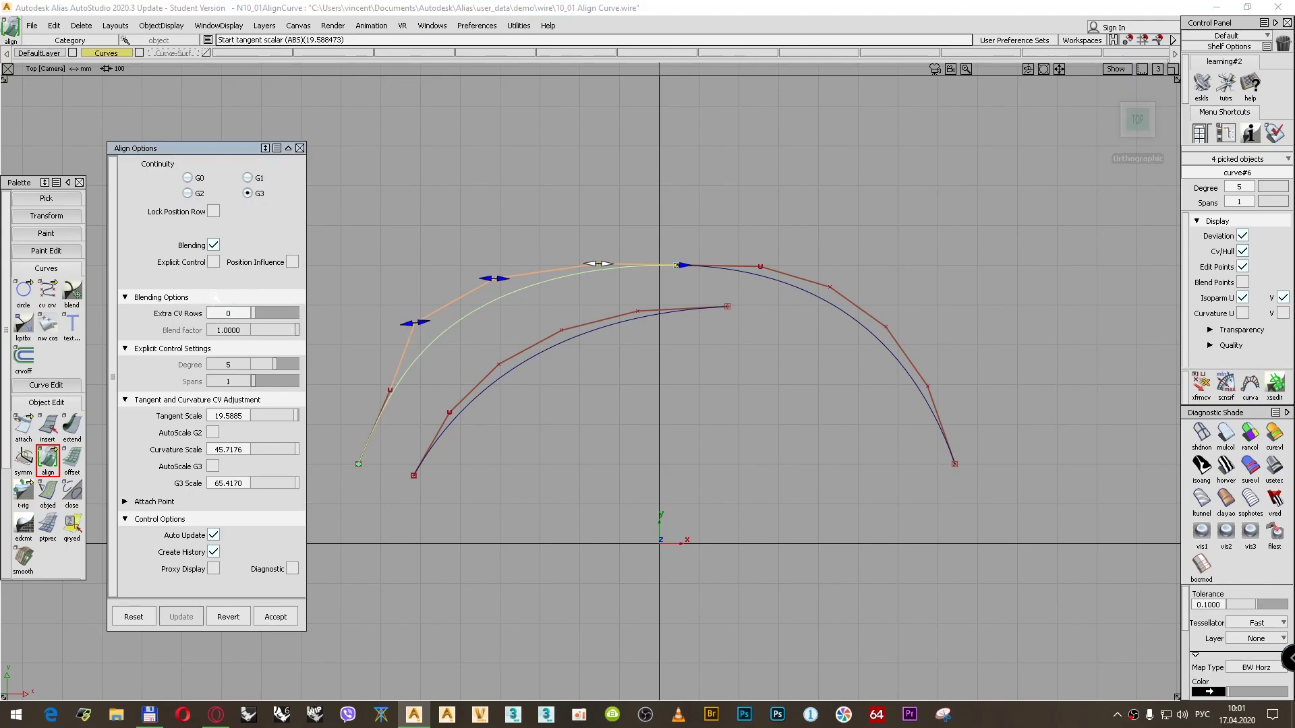
click(213, 263)
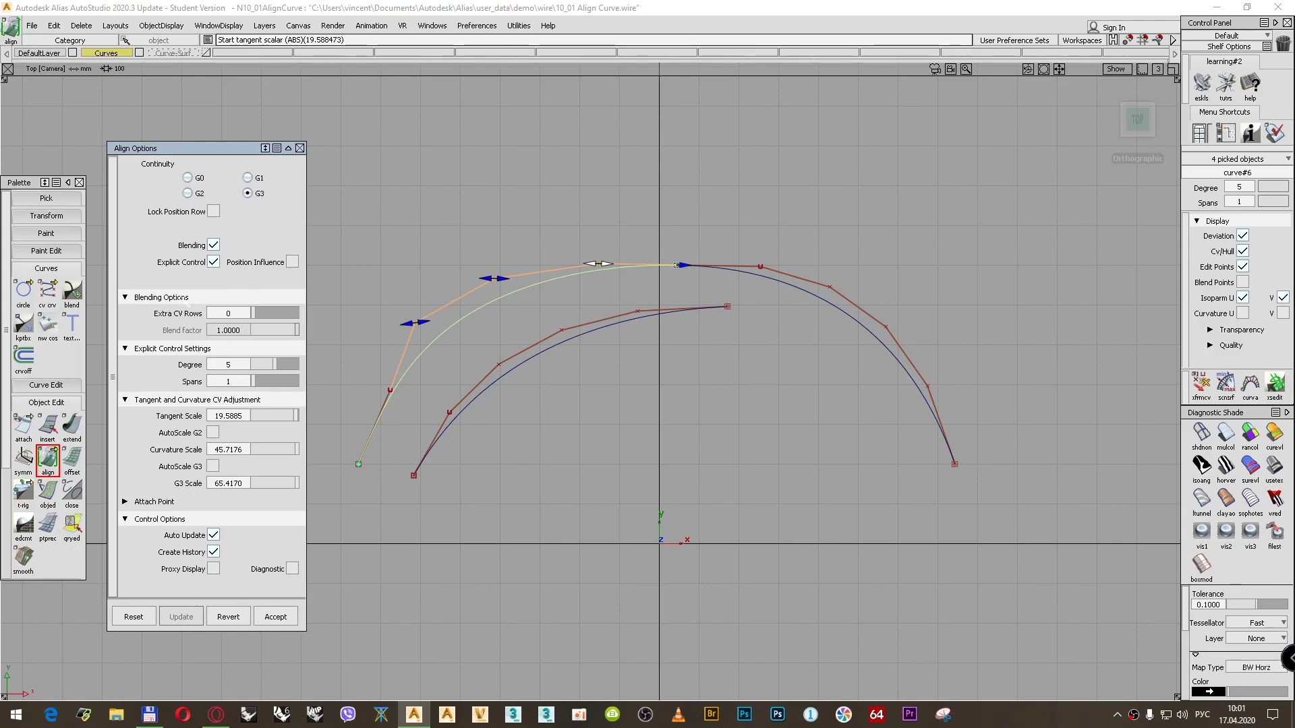
click(213, 263)
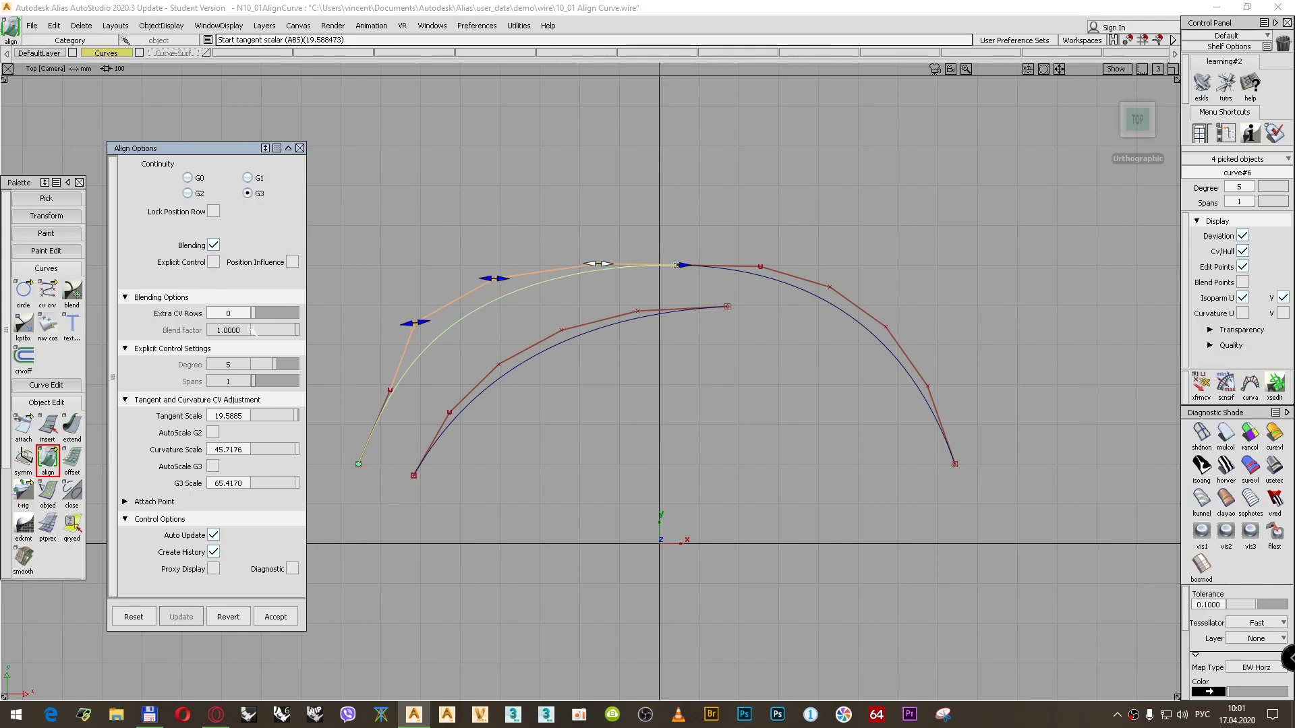
double_click(230, 313)
text(1)
key(Return)
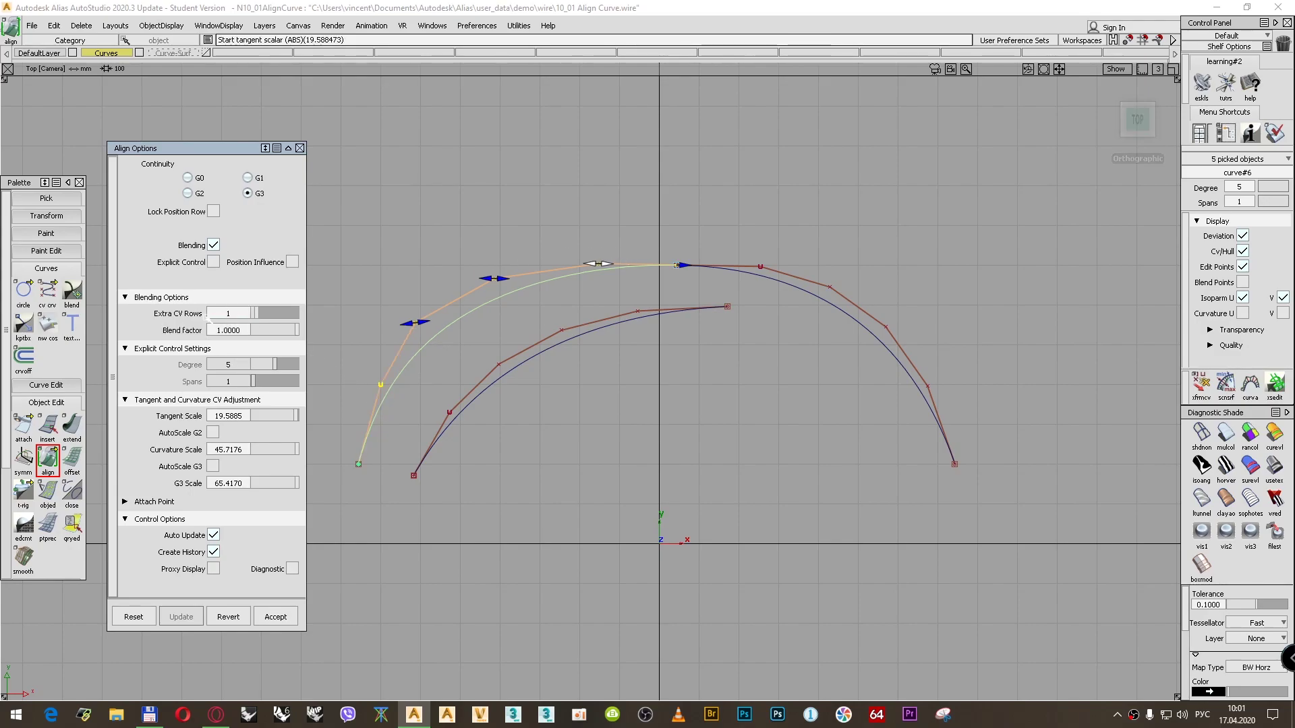
Turn on Explicit Control and switch Lock Position Row on and off twice to compare the curve's end position.
click(213, 262)
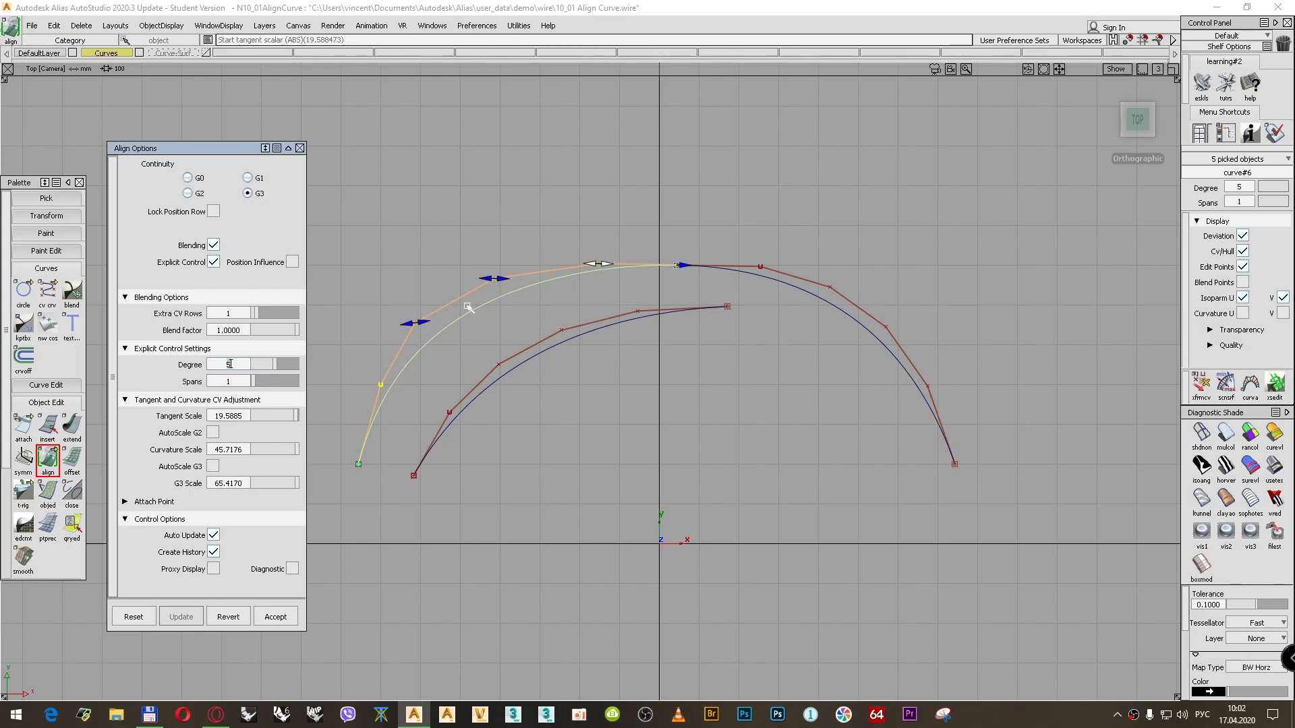
click(214, 211)
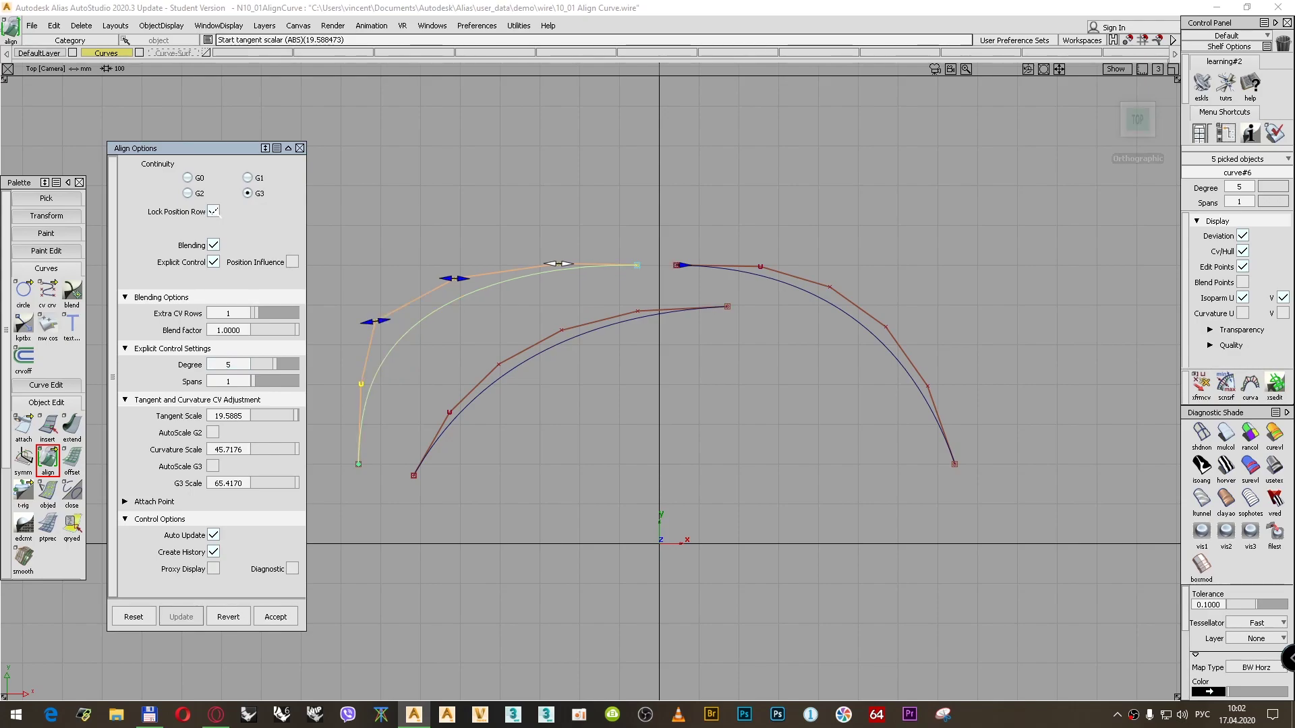
click(214, 212)
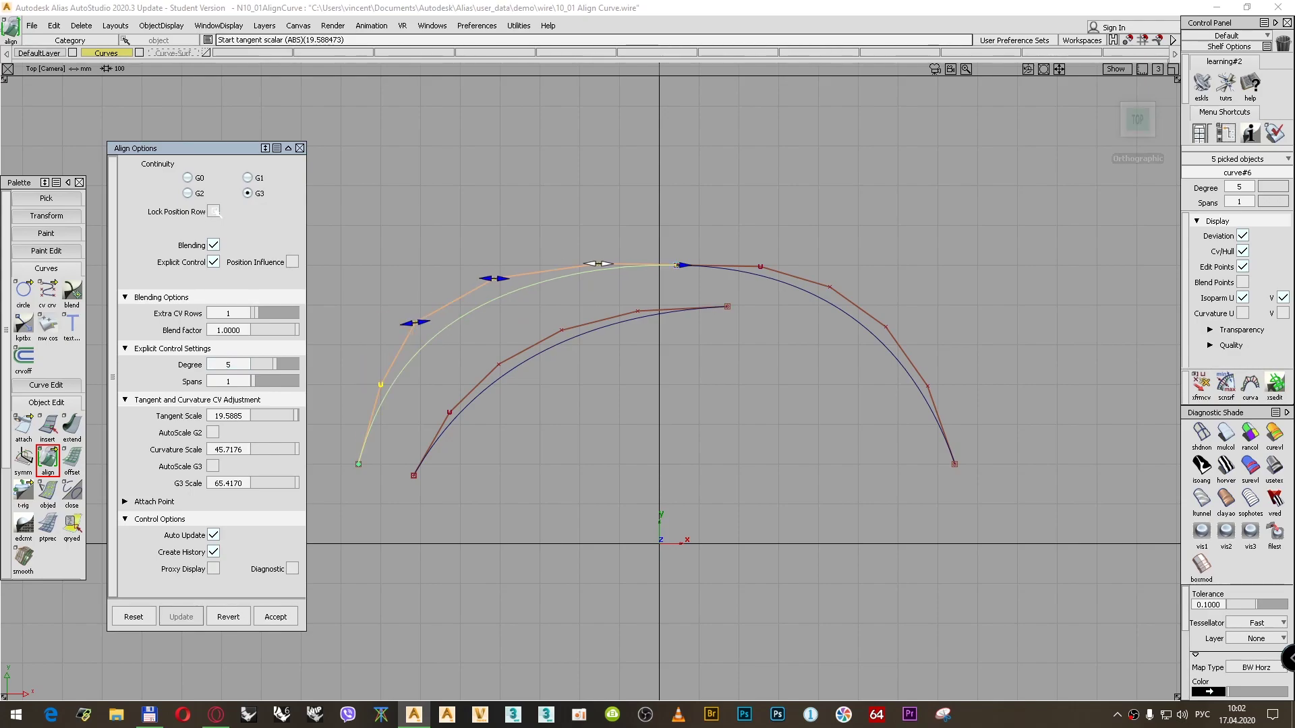
click(214, 212)
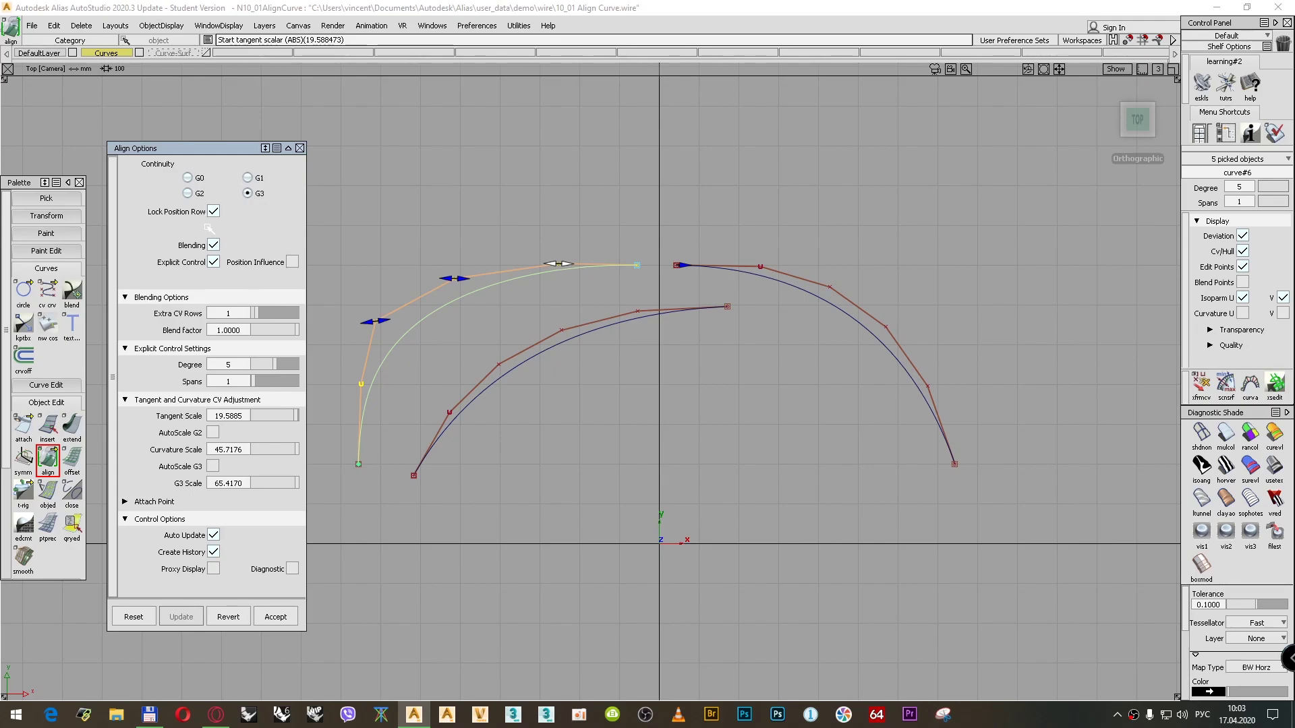
click(213, 211)
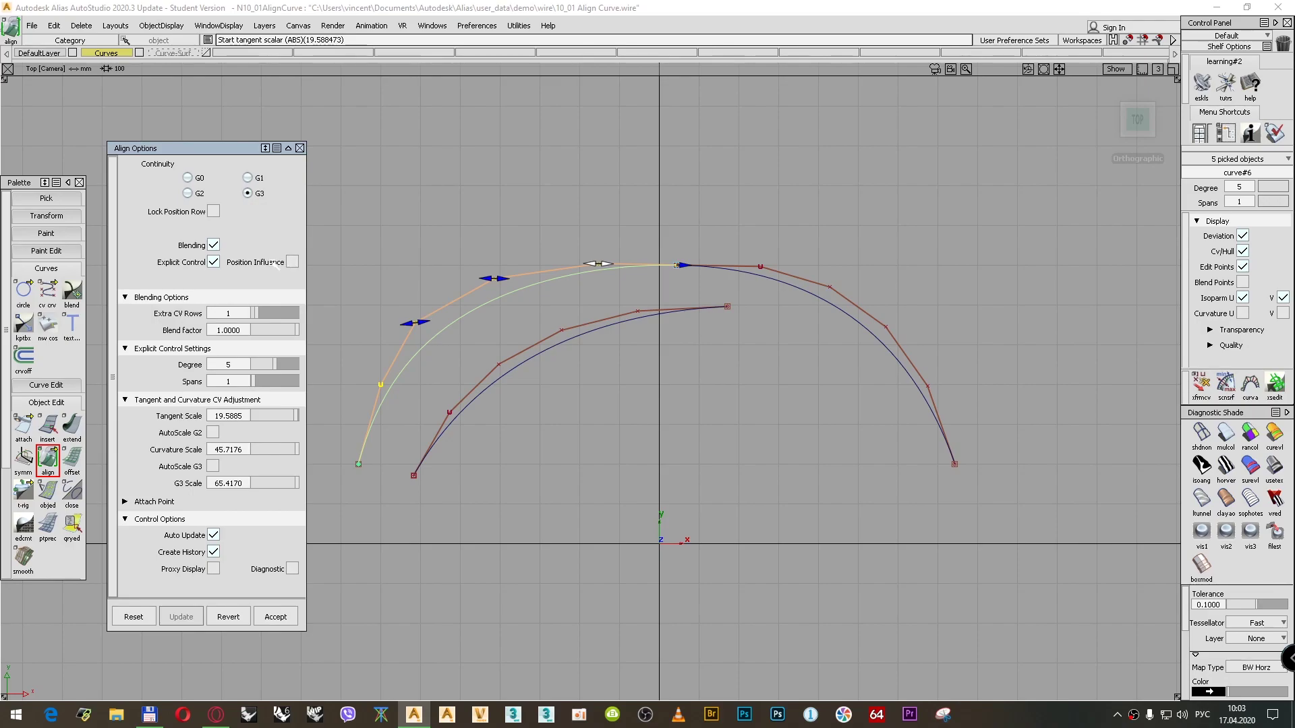
Revert the alignment, set the continuity to G0, and turn off Blending and Explicit Control.
click(228, 617)
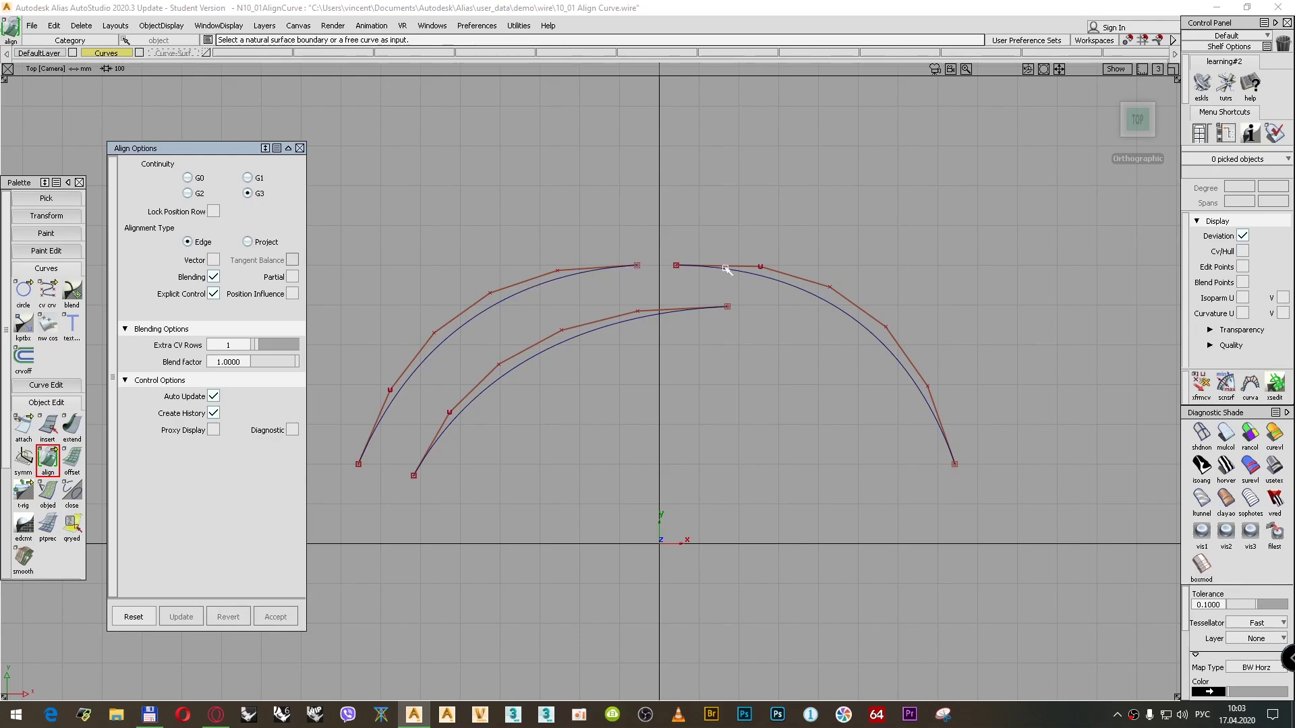
click(188, 178)
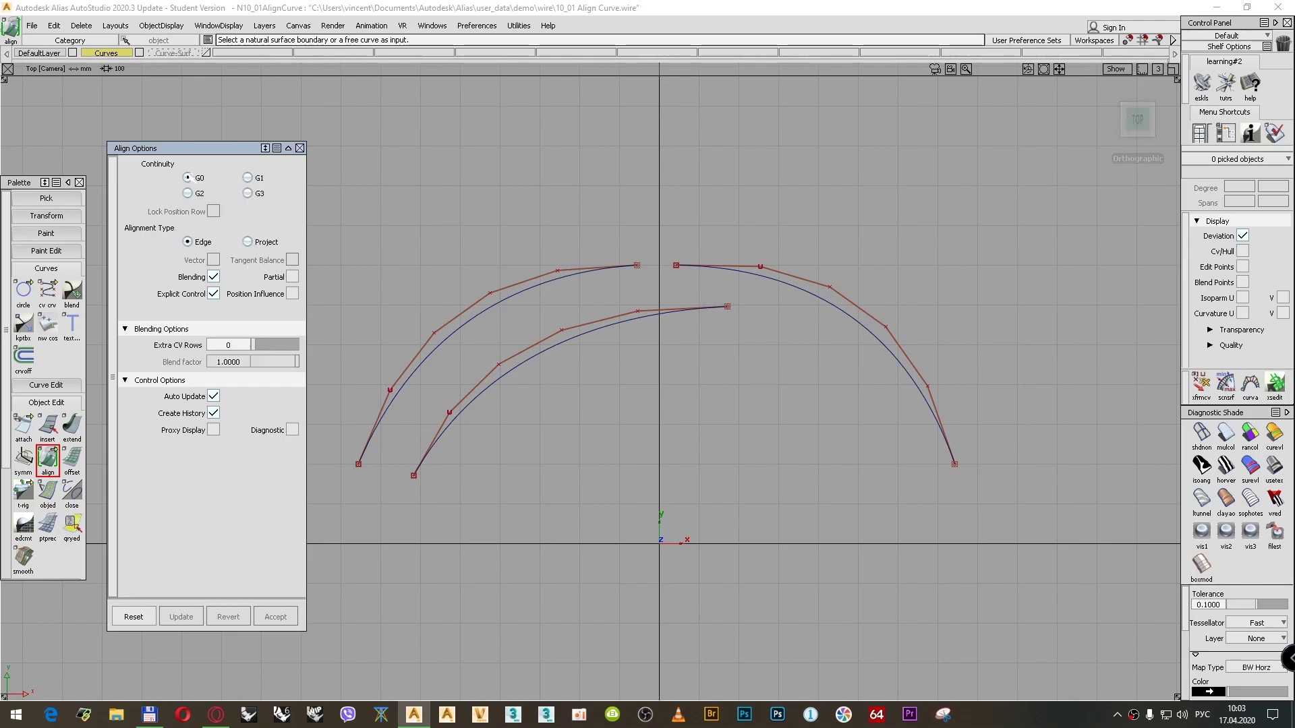
click(213, 277)
click(213, 293)
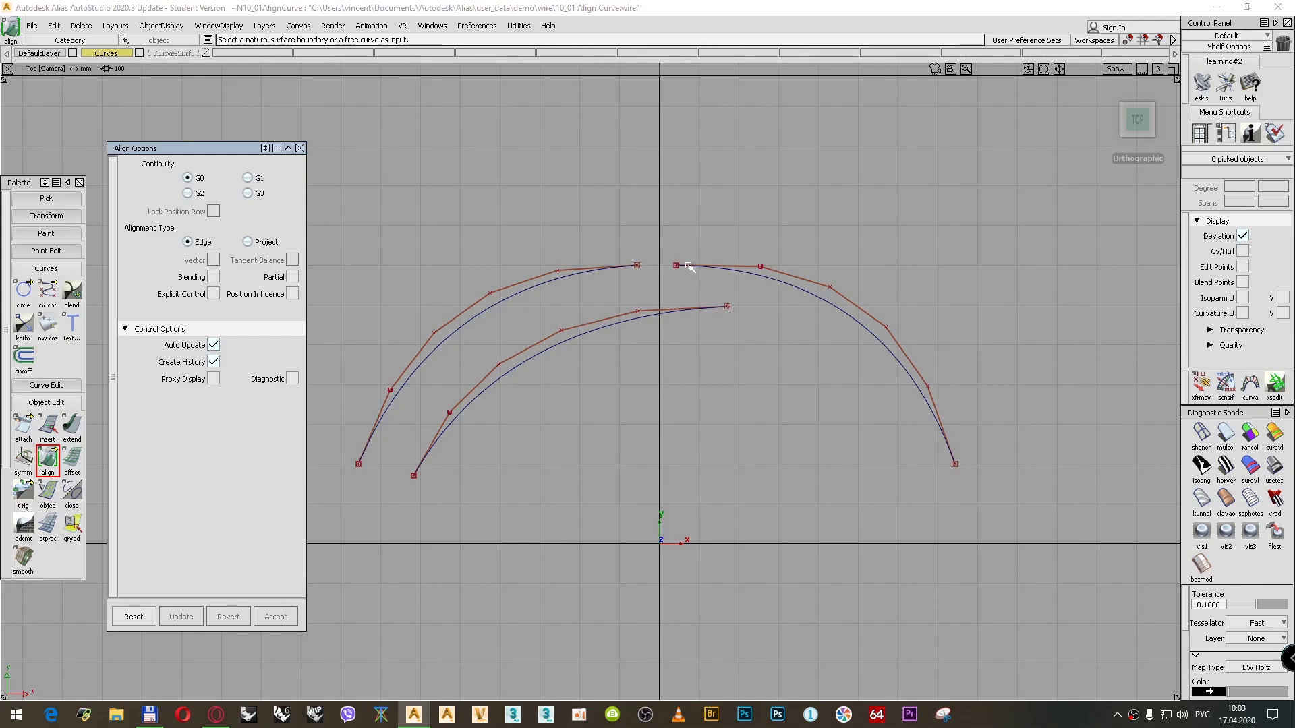
Try a G0 alignment of the upper left curve's end to the near end of the right curve, and revert it.
click(633, 267)
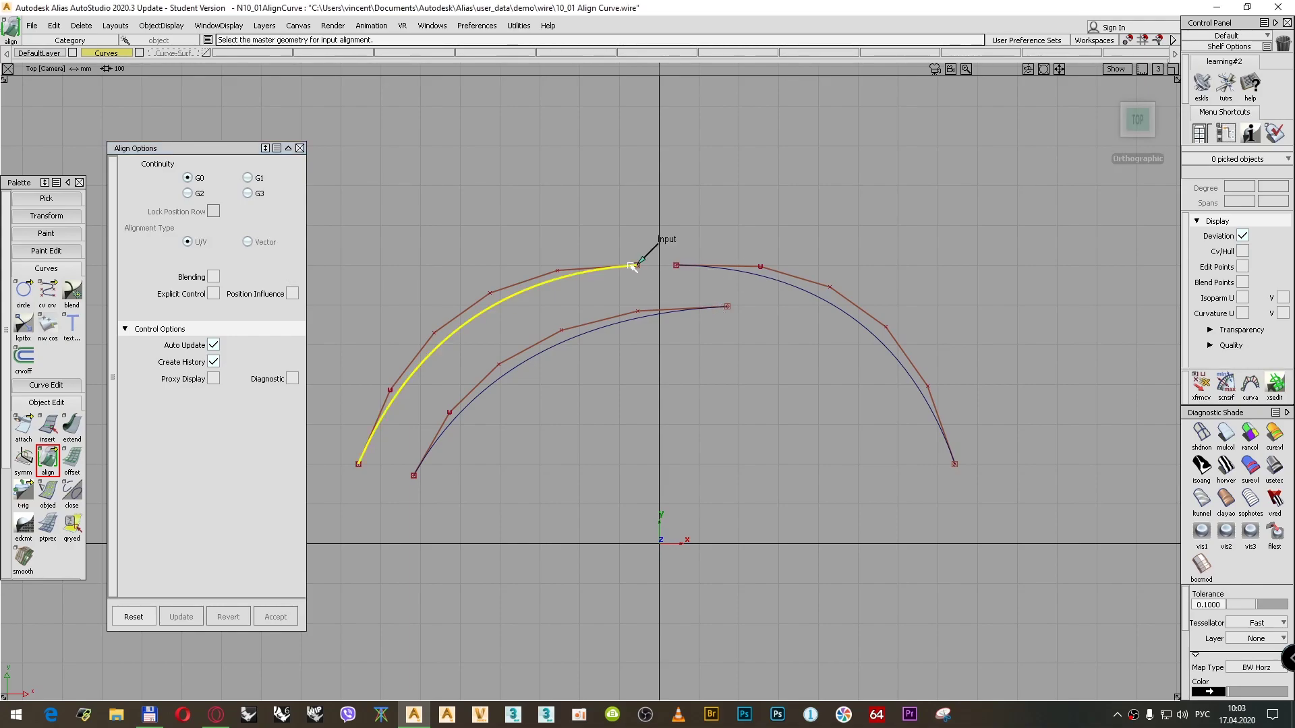
click(679, 266)
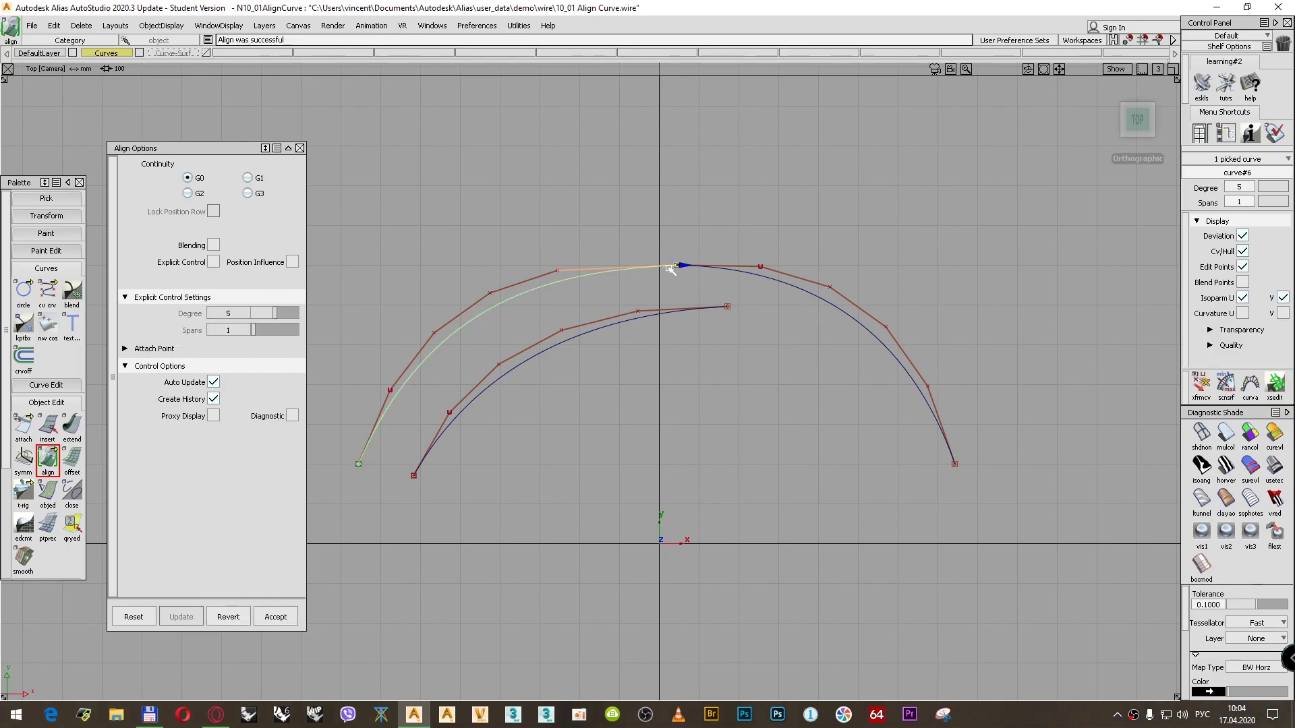
click(217, 618)
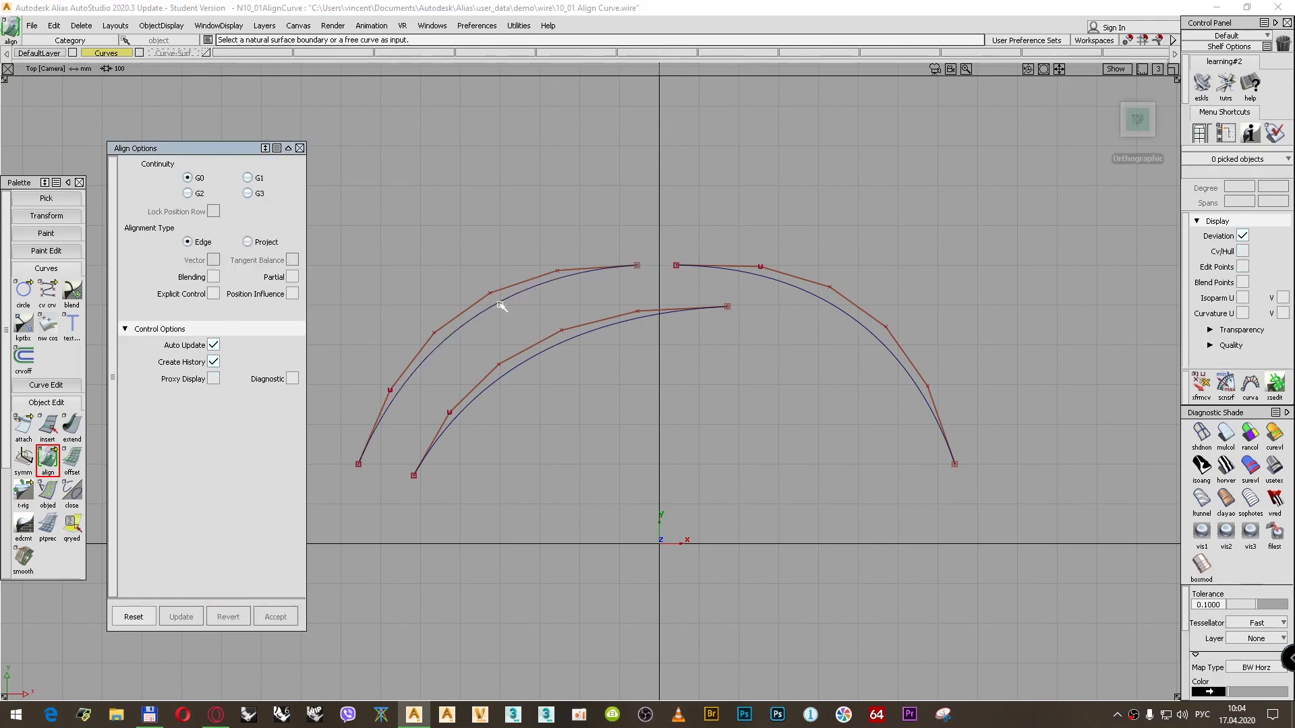
Try a G0 alignment of the lower curve's right end onto the body of the right curve, and revert it.
click(721, 308)
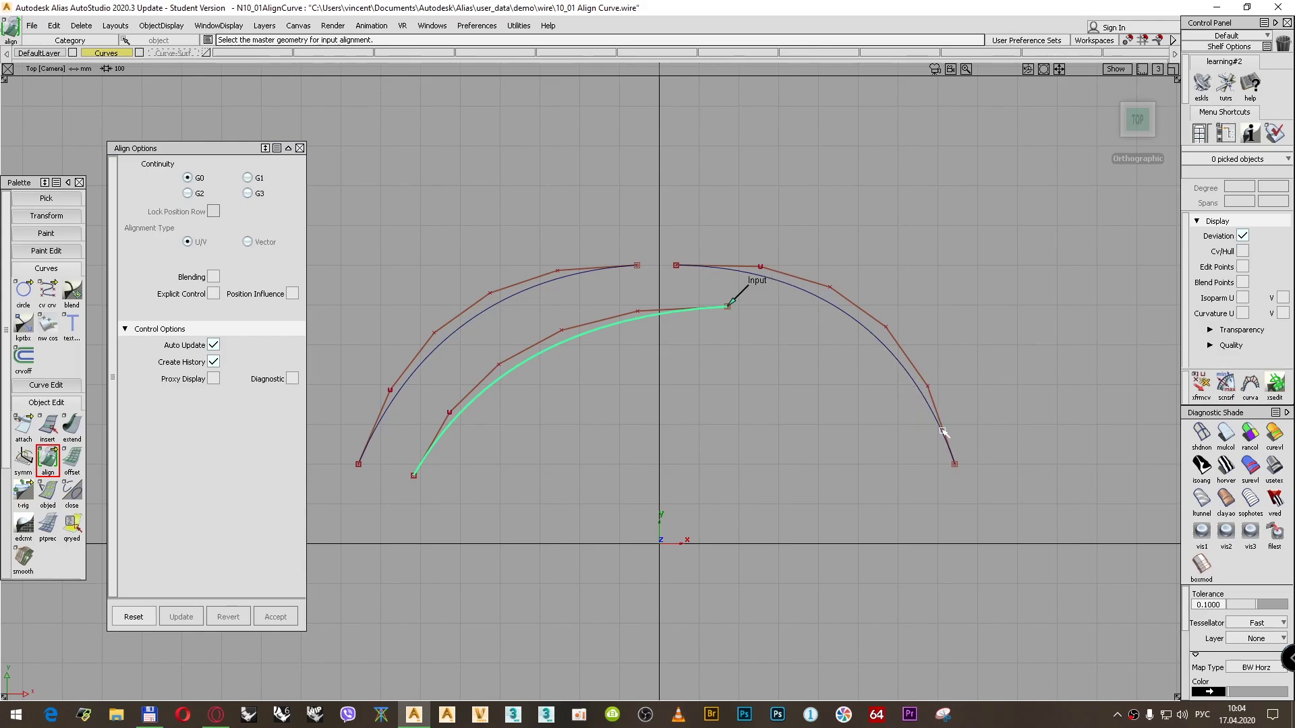
click(921, 393)
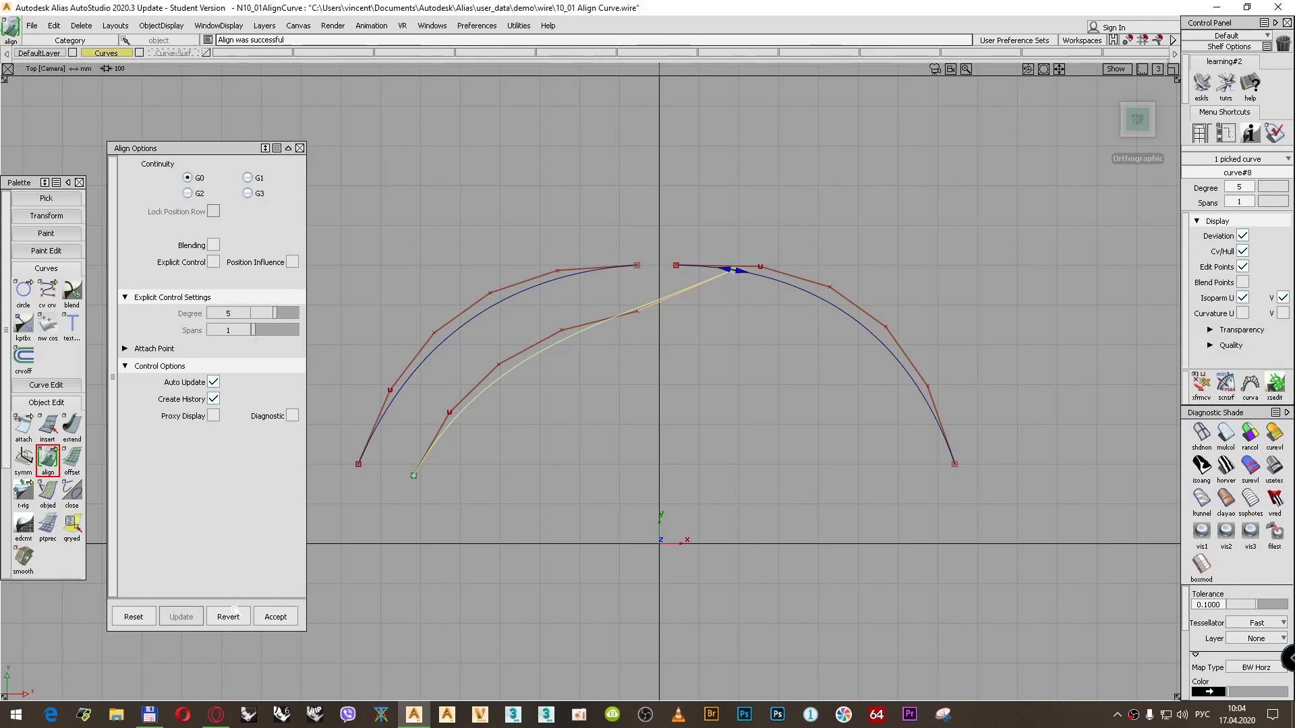
click(235, 615)
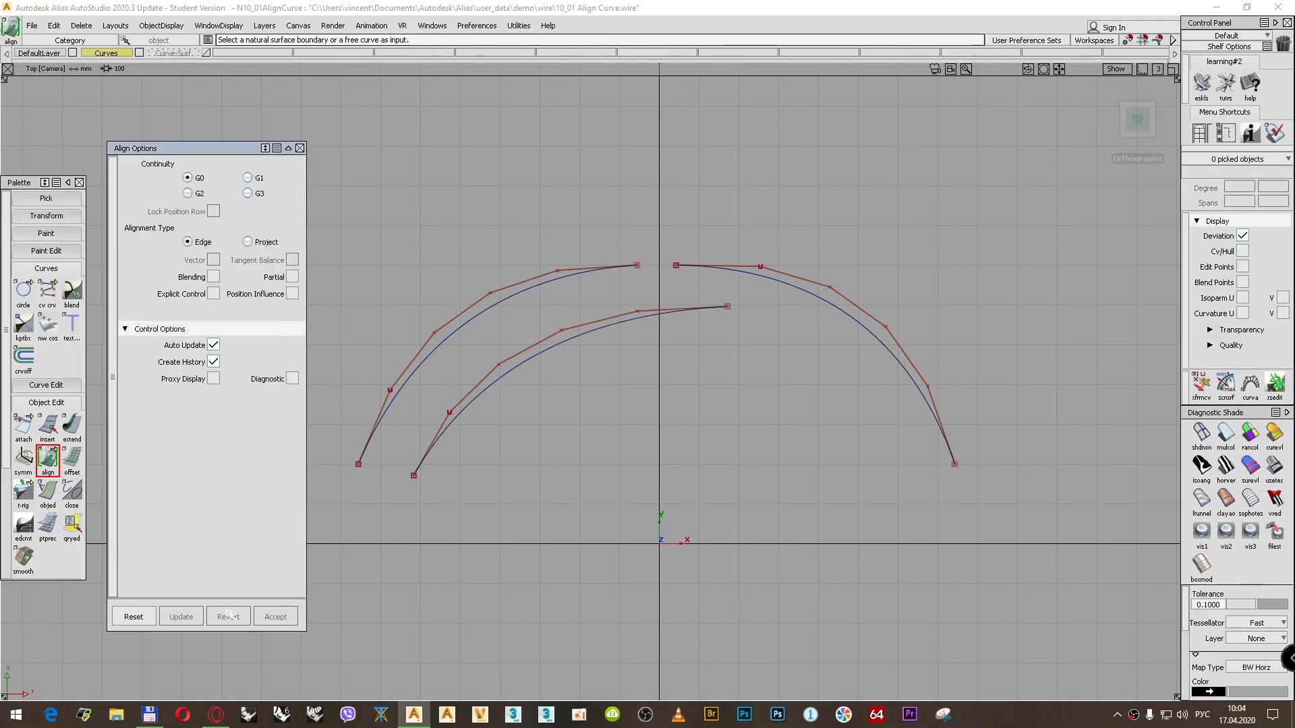
Align the lower curve's right end to the right curve with G0 and slide its attachment point to about 0.218.
click(724, 304)
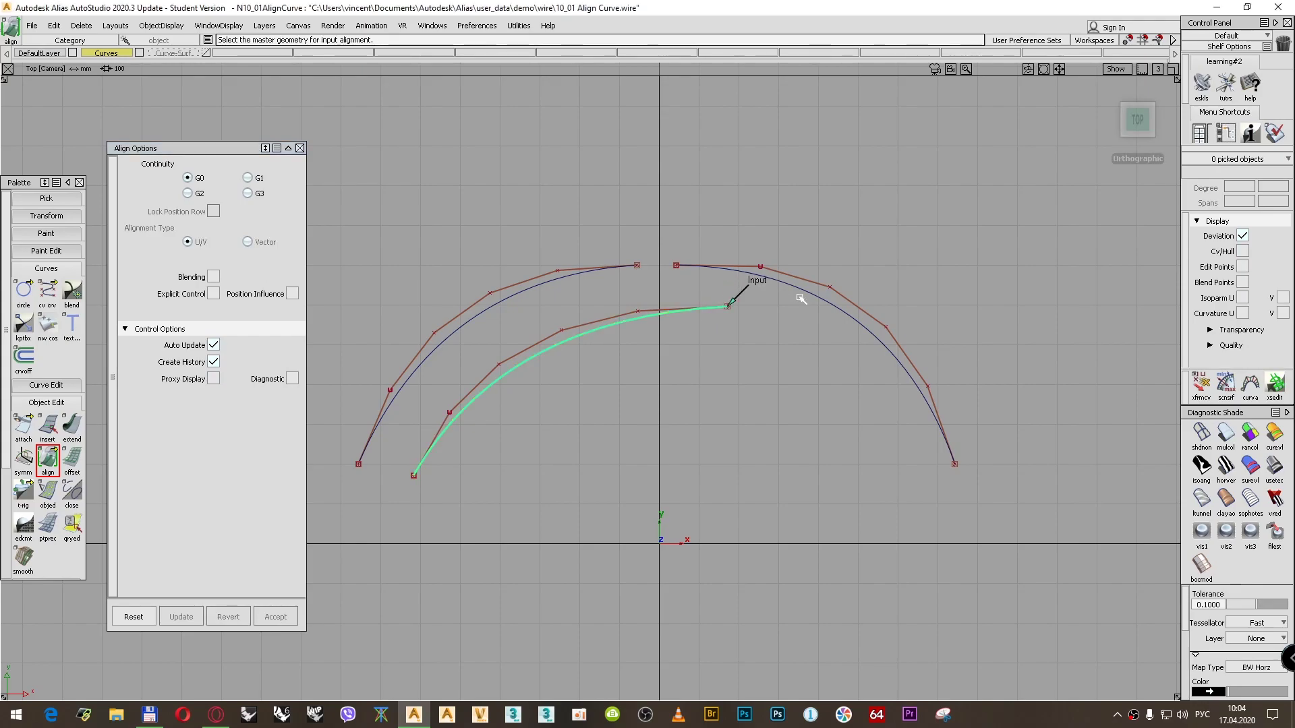
click(851, 319)
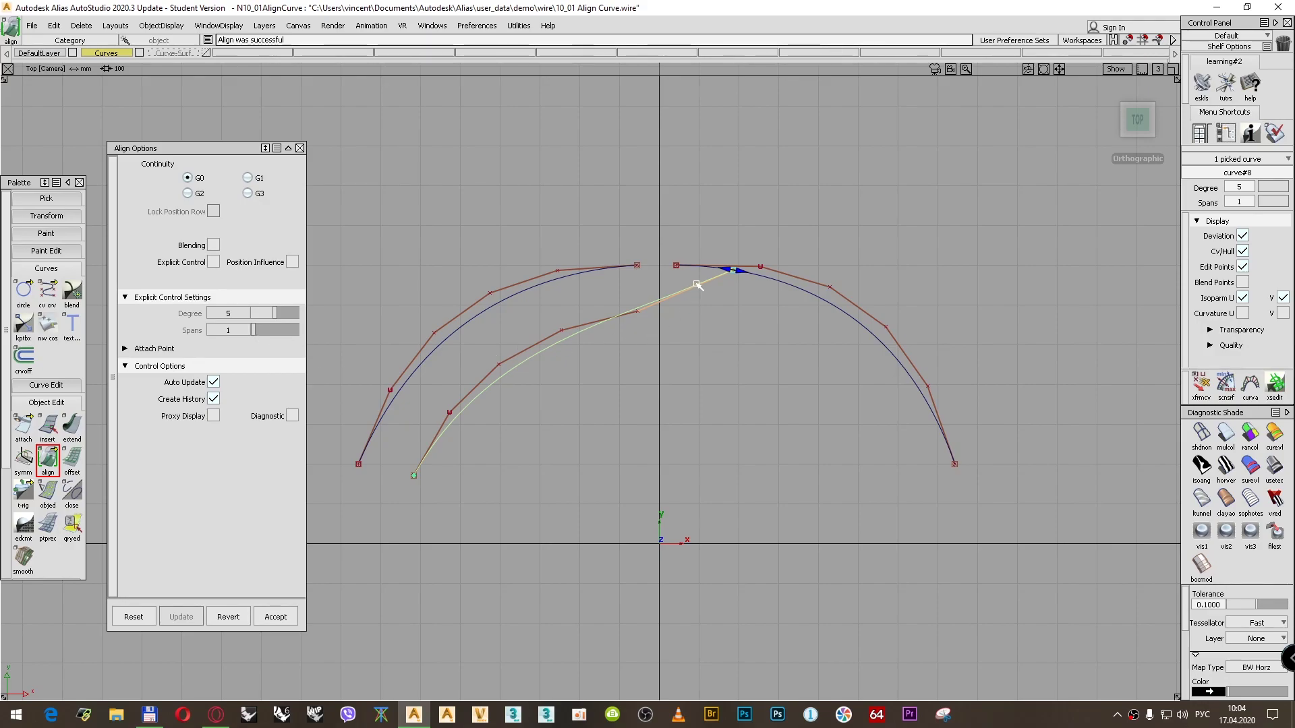
mouse_move(735, 277)
mouse_down()
mouse_move(803, 290)
mouse_move(876, 335)
mouse_move(811, 294)
mouse_move(823, 297)
mouse_move(742, 279)
mouse_up()
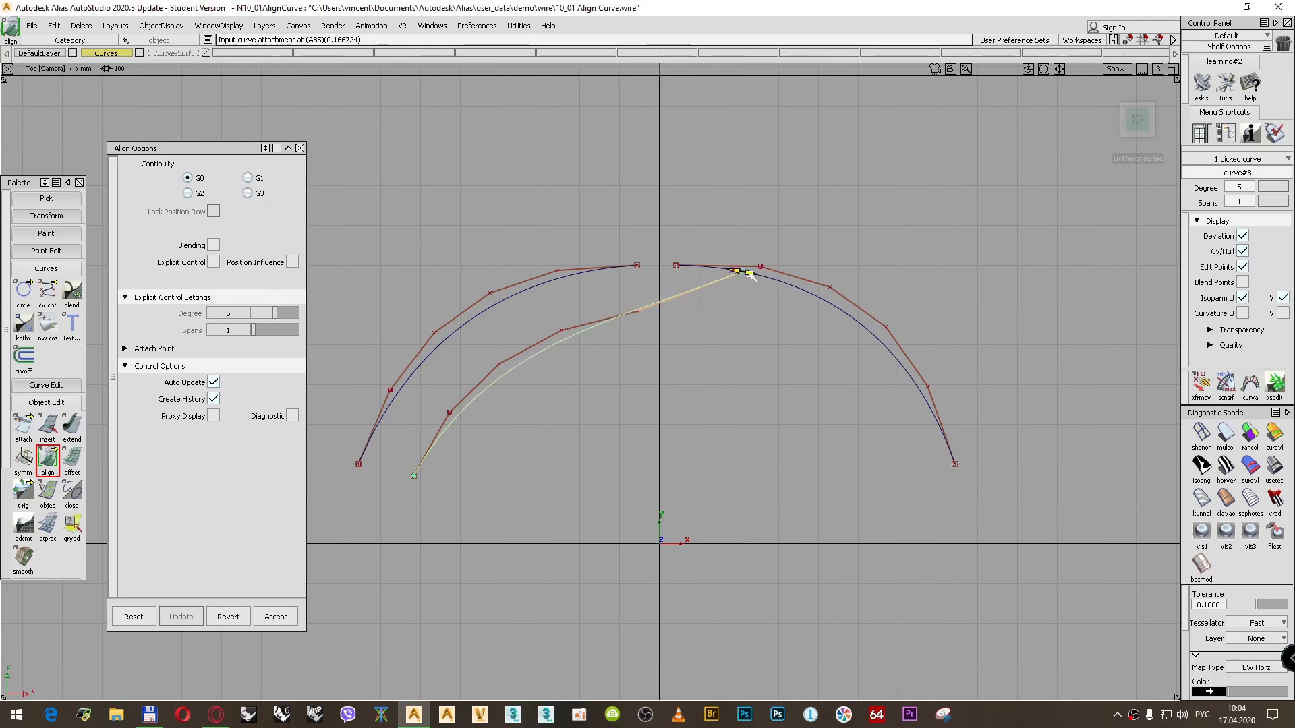
drag(738, 273, 765, 277)
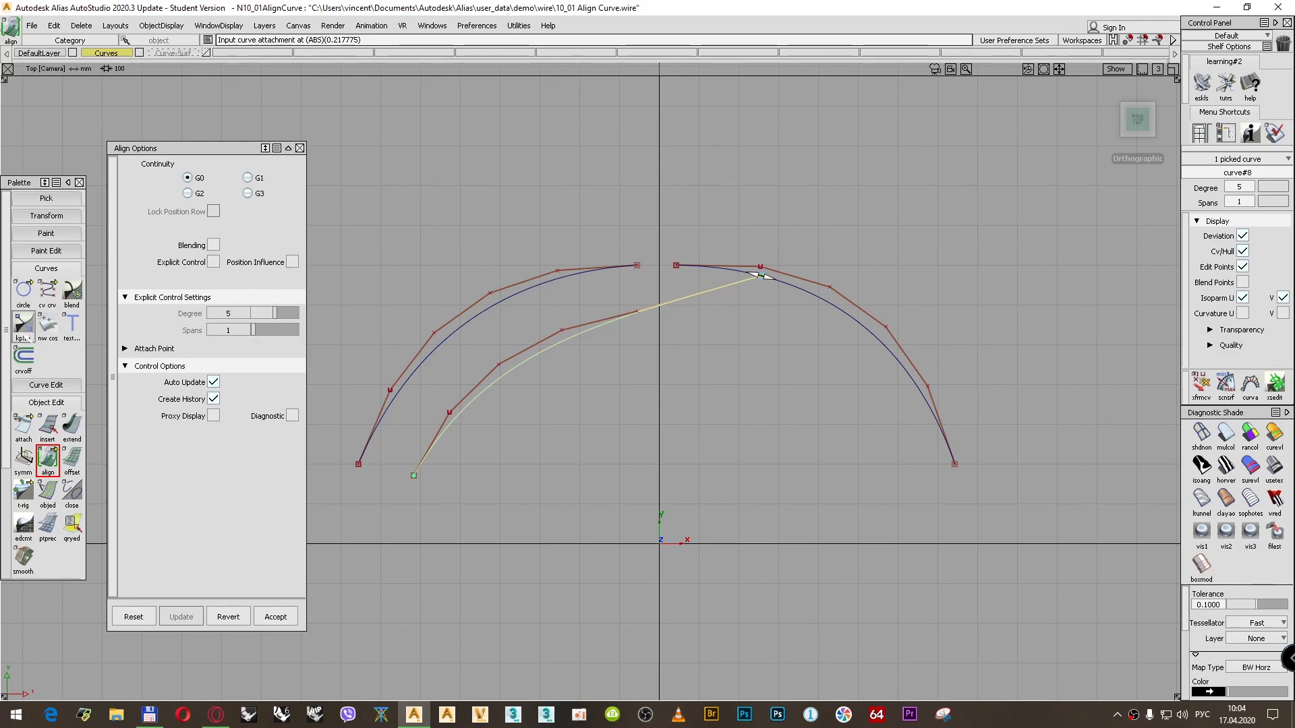
Try to draw a keypoint line perpendicular to the right curve near the attachment point.
click(22, 326)
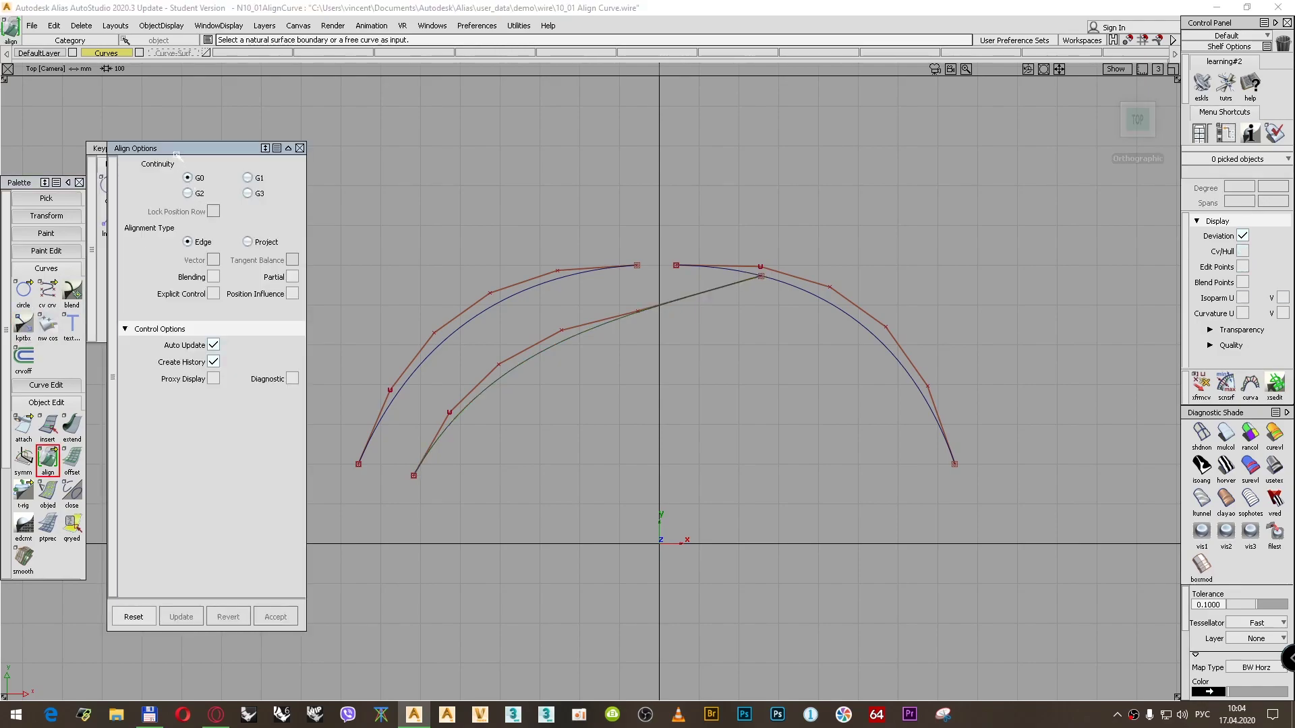
drag(177, 151, 166, 302)
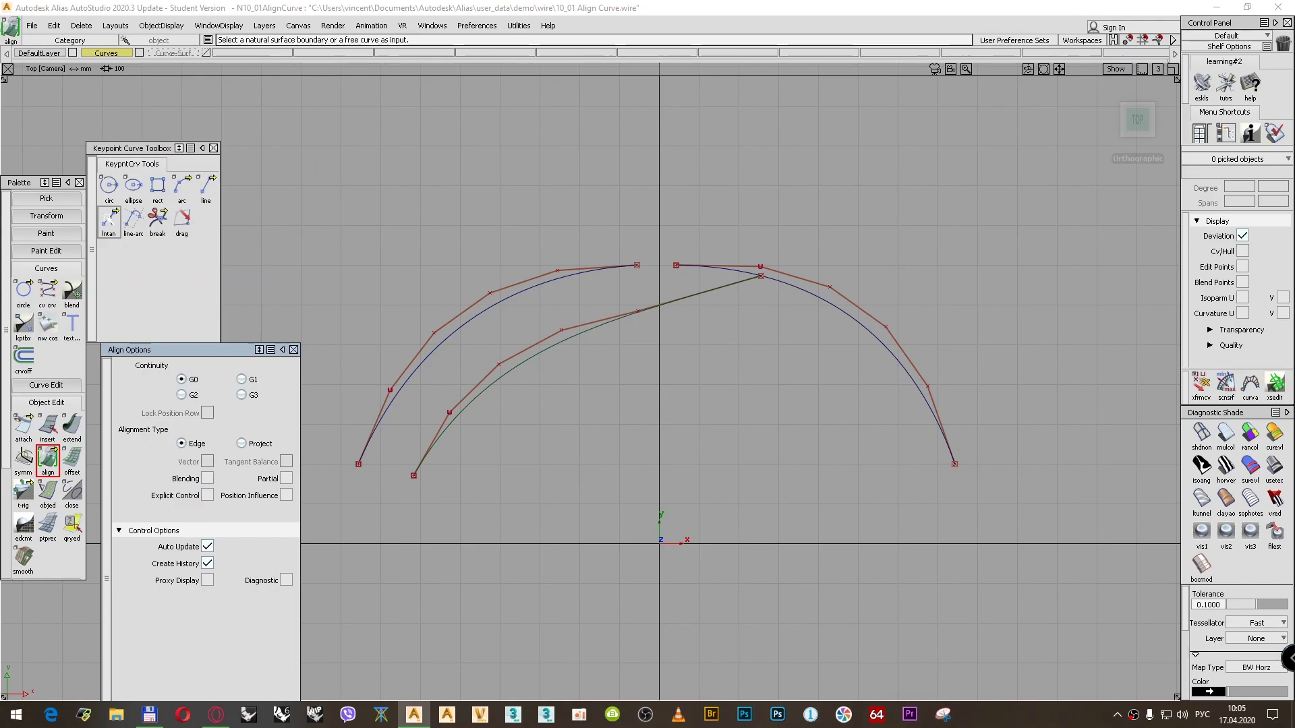
click(109, 218)
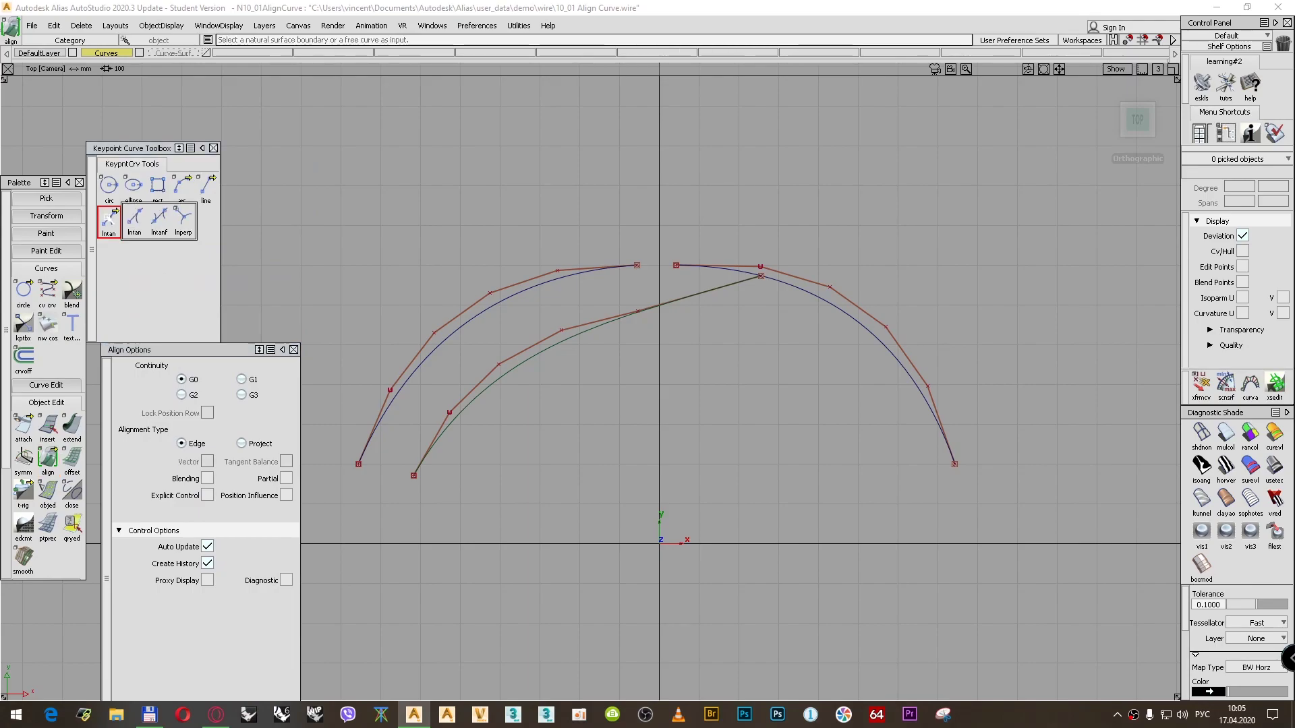
click(183, 223)
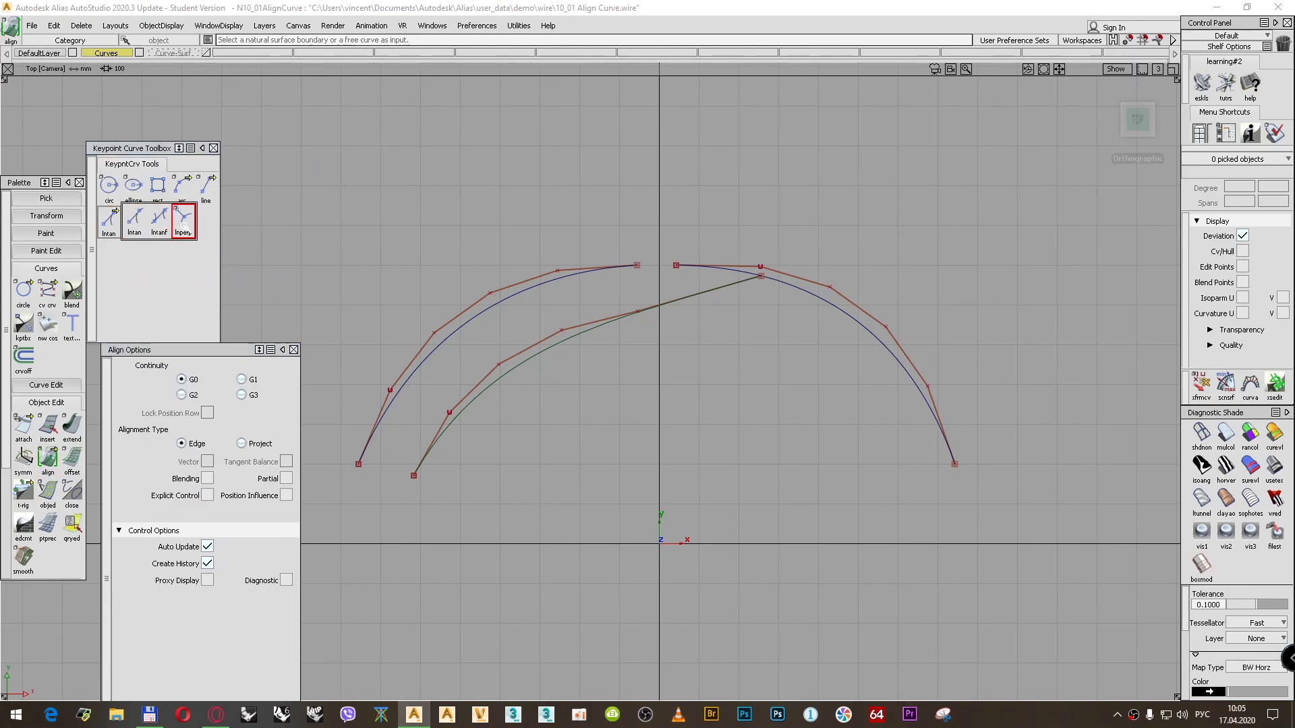
click(184, 224)
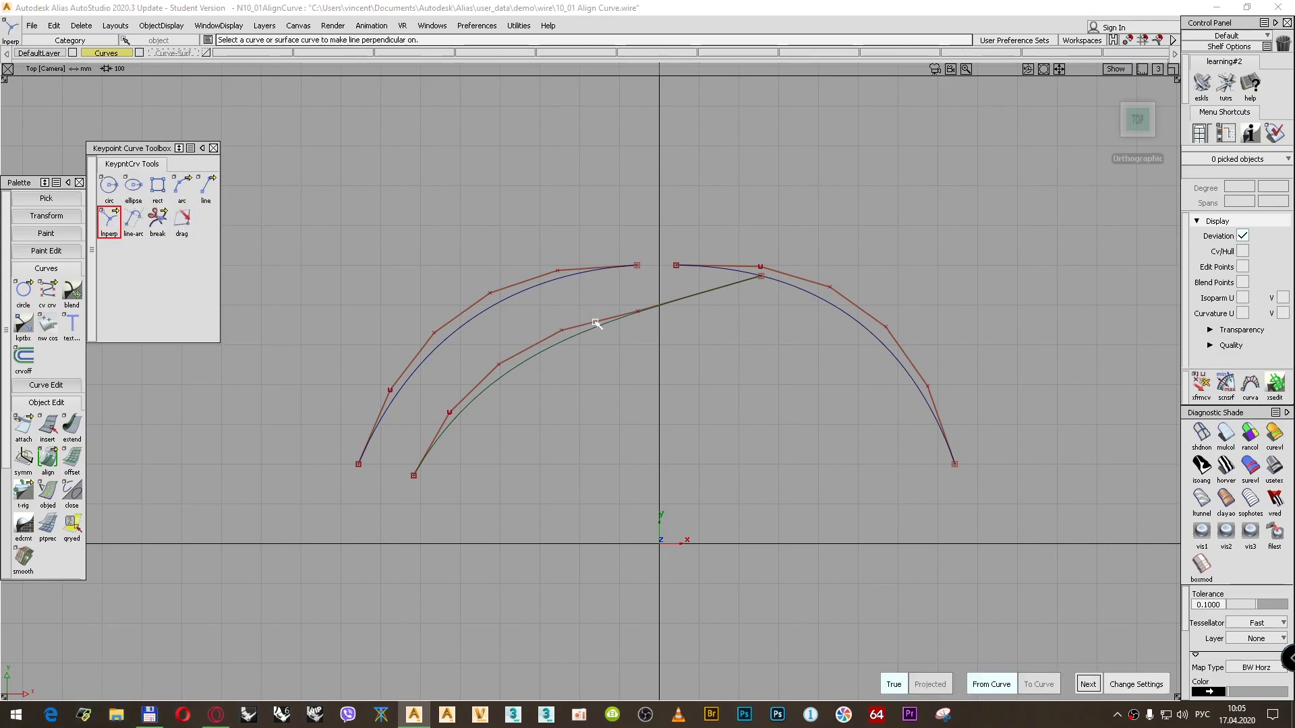
click(783, 283)
drag(783, 284, 731, 291)
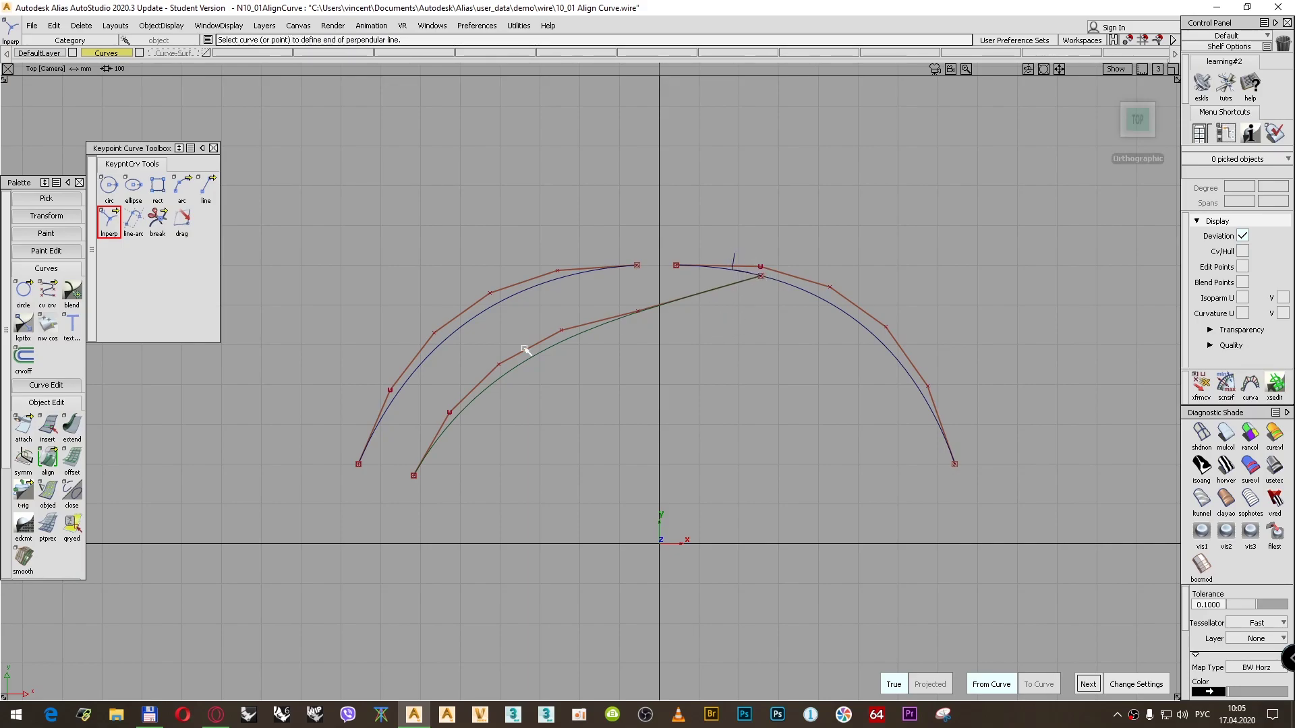
Reopen the lower curve's alignment with Query Edit and raise its continuity through G1 to G2.
click(71, 527)
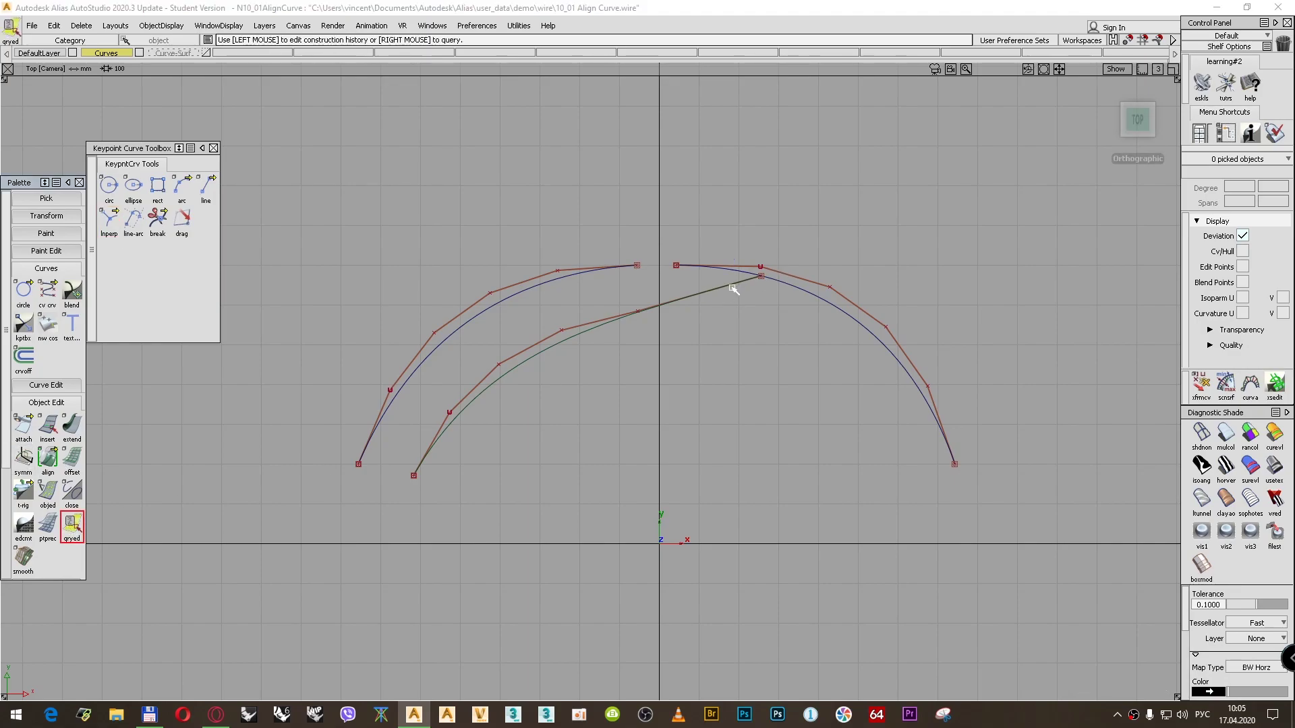
click(742, 282)
mouse_move(742, 279)
mouse_down()
mouse_move(760, 270)
mouse_move(737, 270)
mouse_move(764, 282)
mouse_up()
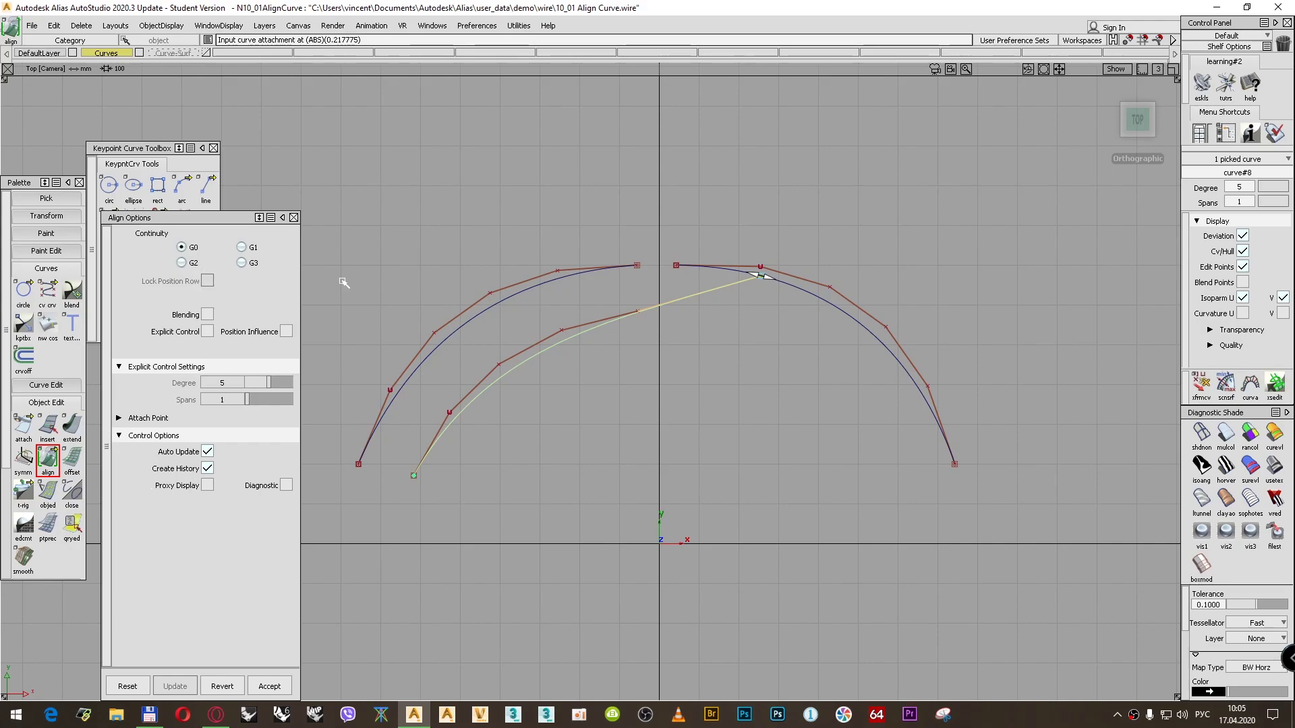
mouse_move(767, 274)
mouse_down()
mouse_move(810, 289)
mouse_move(769, 287)
mouse_up()
click(764, 277)
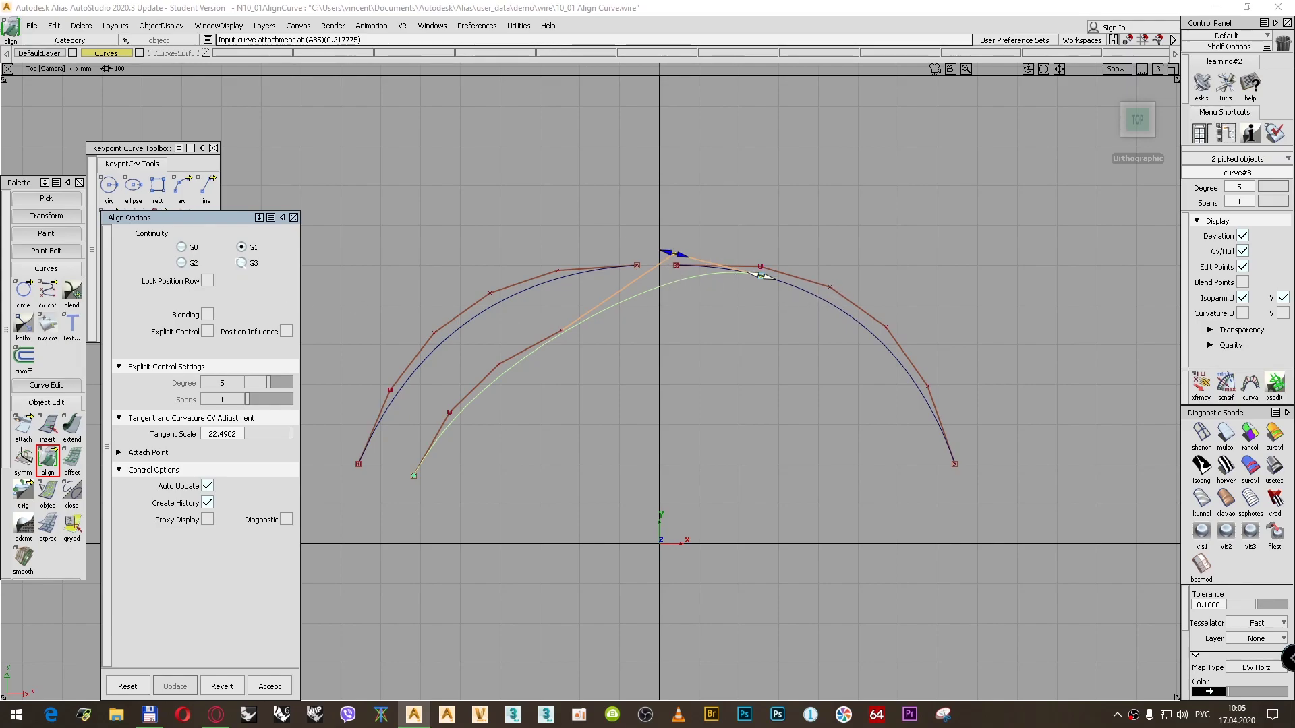
click(181, 263)
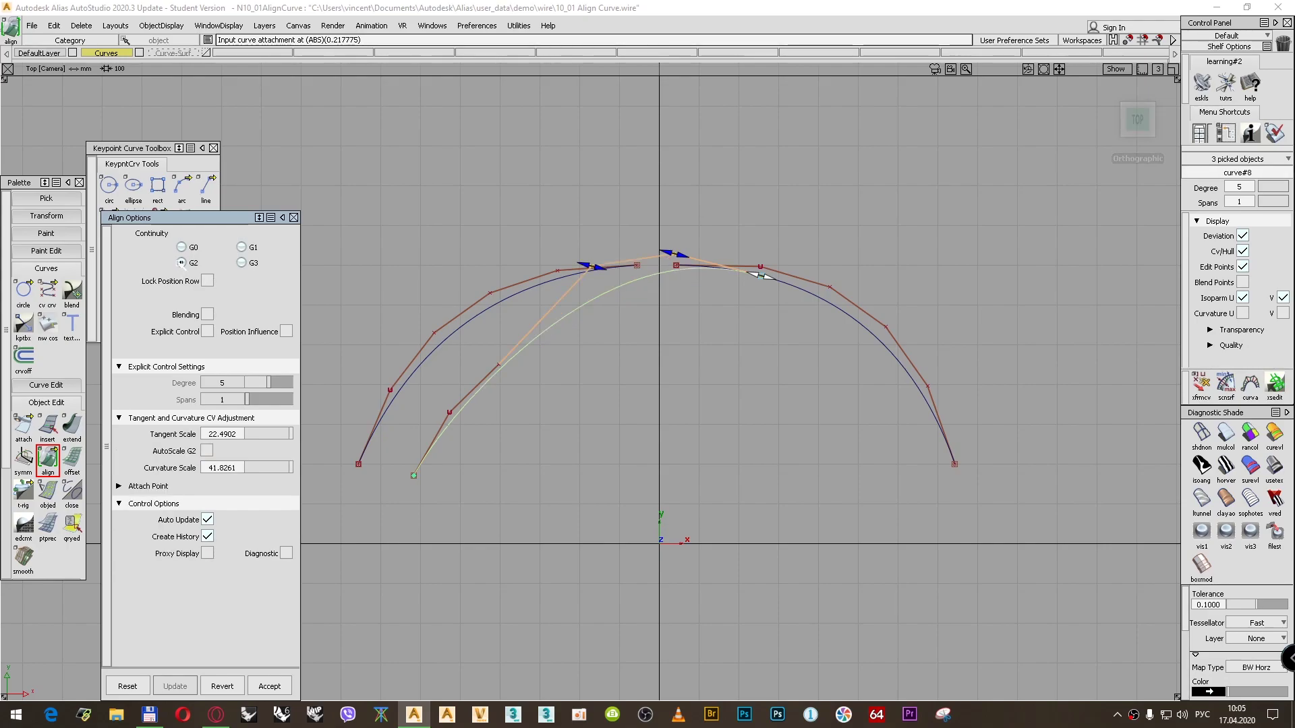
Blend the lower curve's alignment with 1 extra CV row and adjust its tangent scale to about 24.13 and curvature scale to about 43.30.
click(207, 314)
click(223, 382)
text(1)
key(Return)
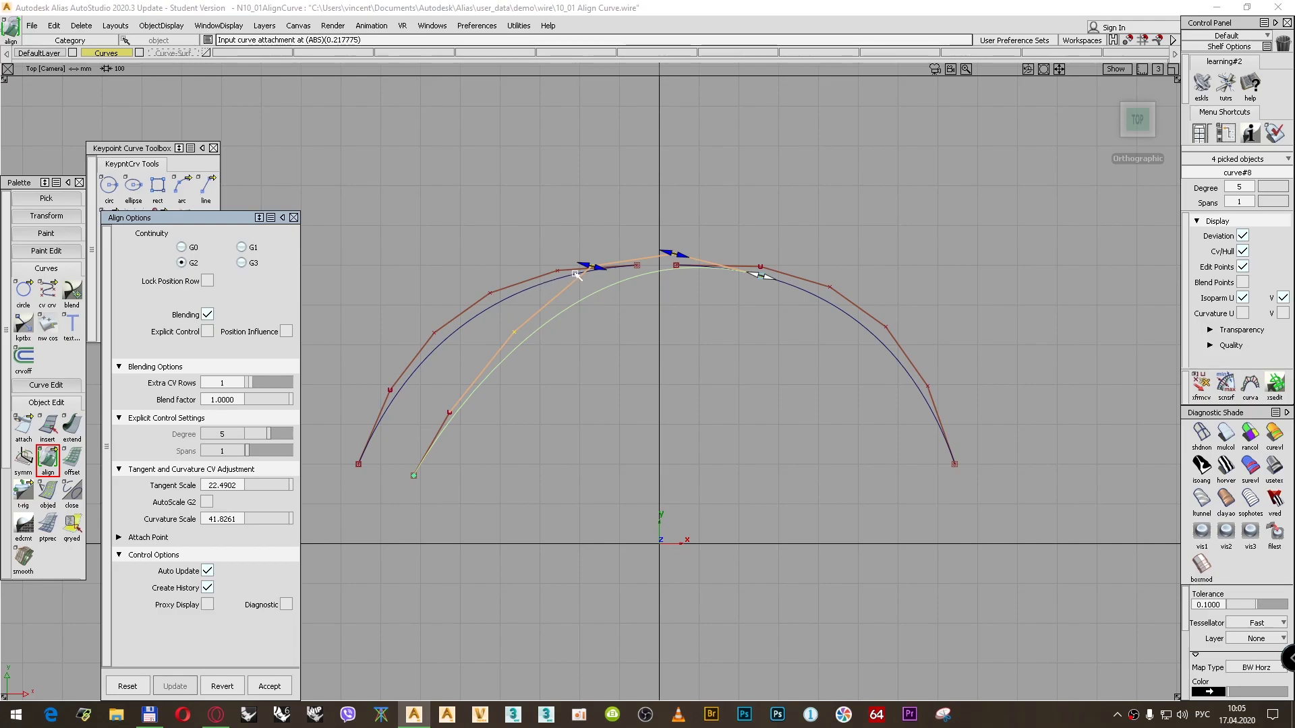
mouse_move(578, 266)
mouse_down()
mouse_move(564, 269)
mouse_move(580, 265)
mouse_up()
mouse_move(669, 256)
mouse_down()
mouse_move(618, 243)
mouse_move(668, 253)
mouse_up()
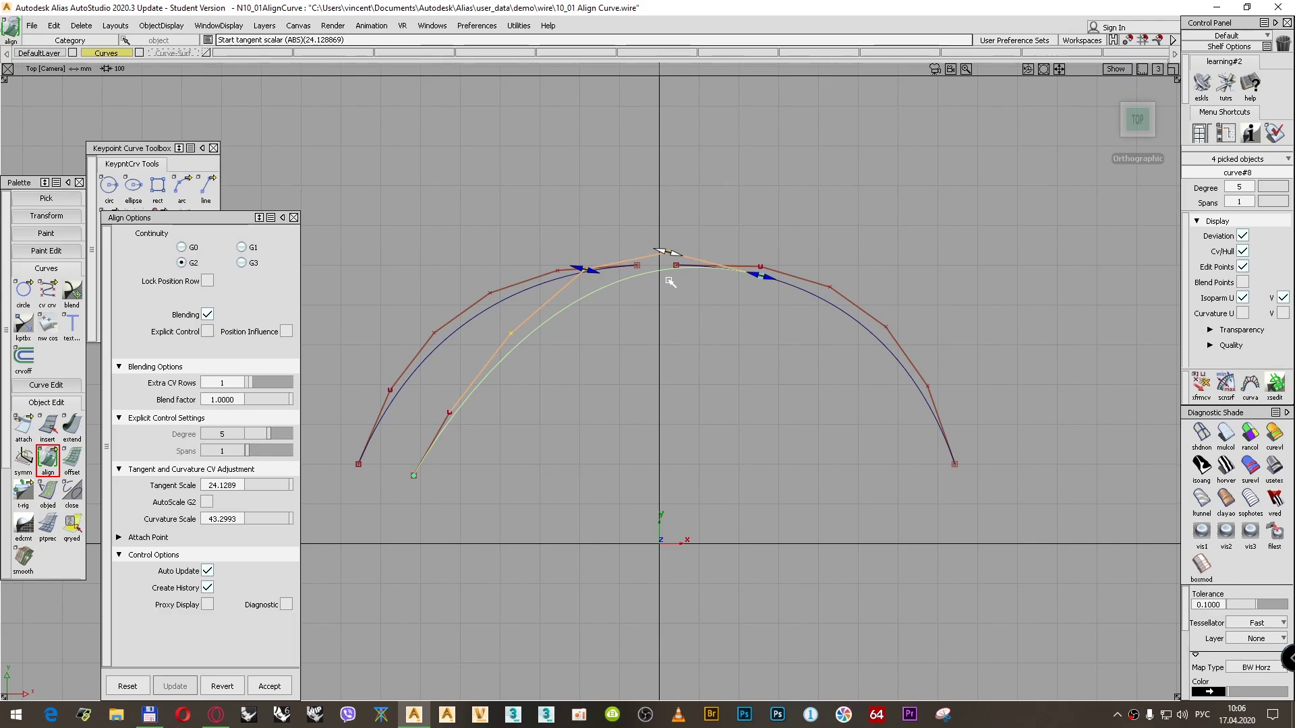
Turn on the proxy display for the lower curve's alignment and revert the alignment.
click(207, 605)
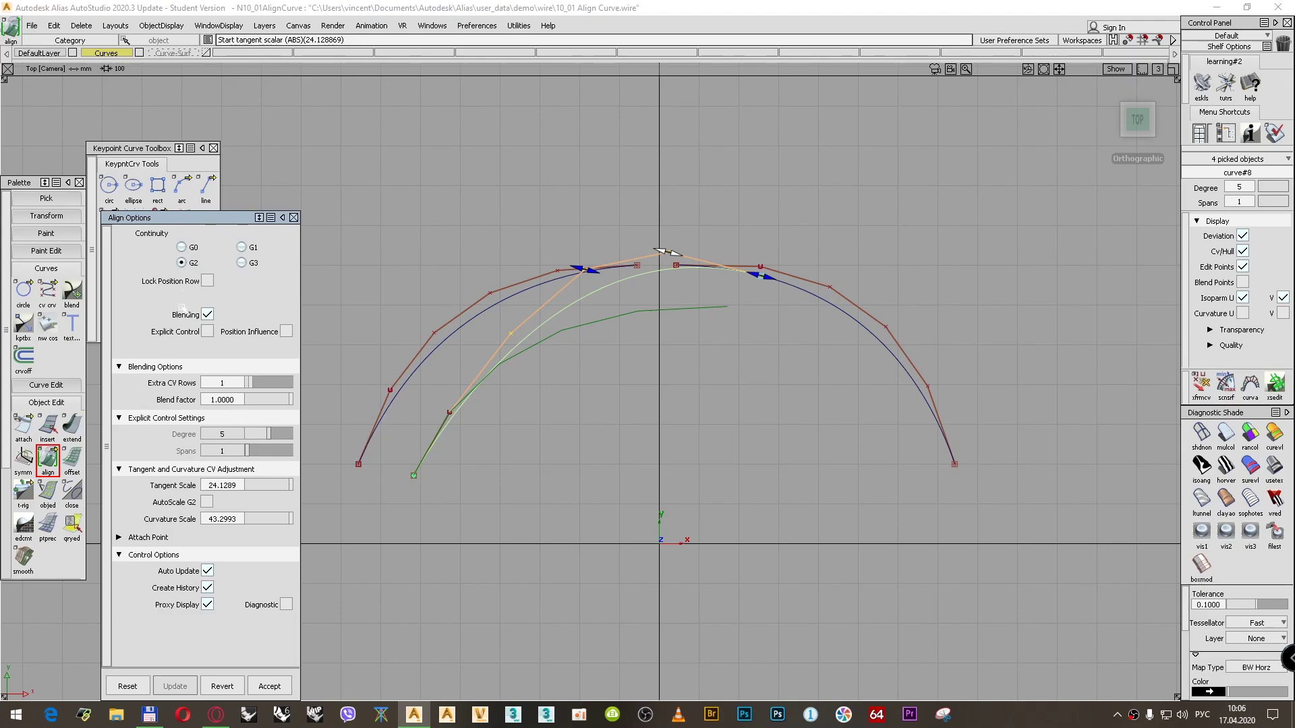
click(223, 686)
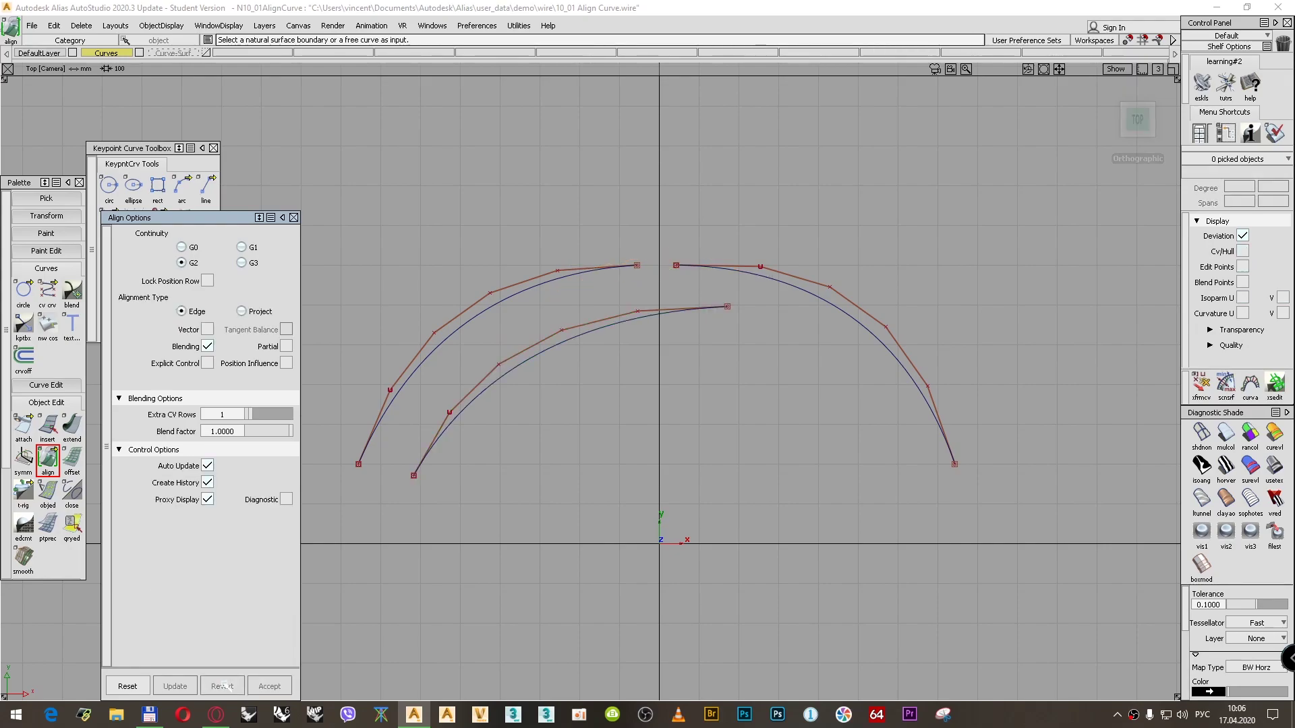
Pick the two left curves in the perspective view and move them upward along Z, off the right curve's plane.
mouse_move(708, 357)
alt+shift+mouse_down()
mouse_move(746, 457)
mouse_move(641, 396)
mouse_move(594, 433)
mouse_move(614, 432)
alt+shift+mouse_up()
ctrl+shift+click(612, 404)
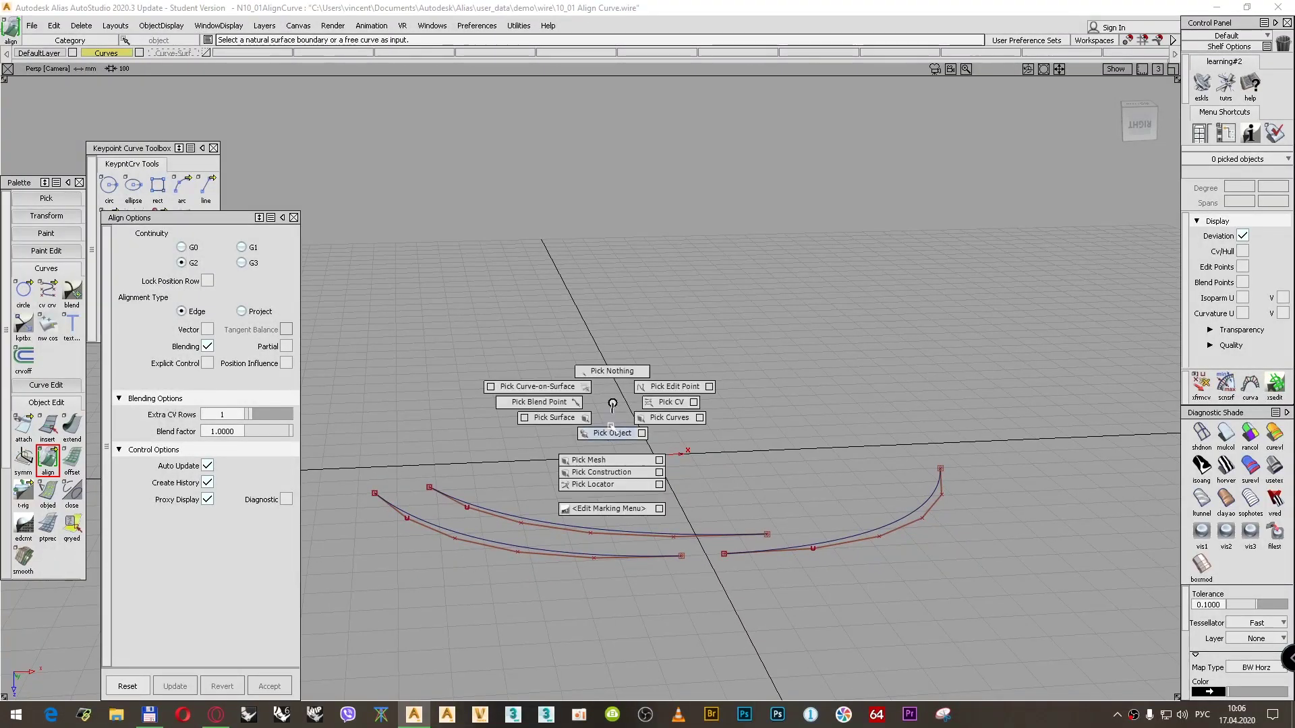
ctrl+shift+click(612, 433)
drag(649, 614, 587, 510)
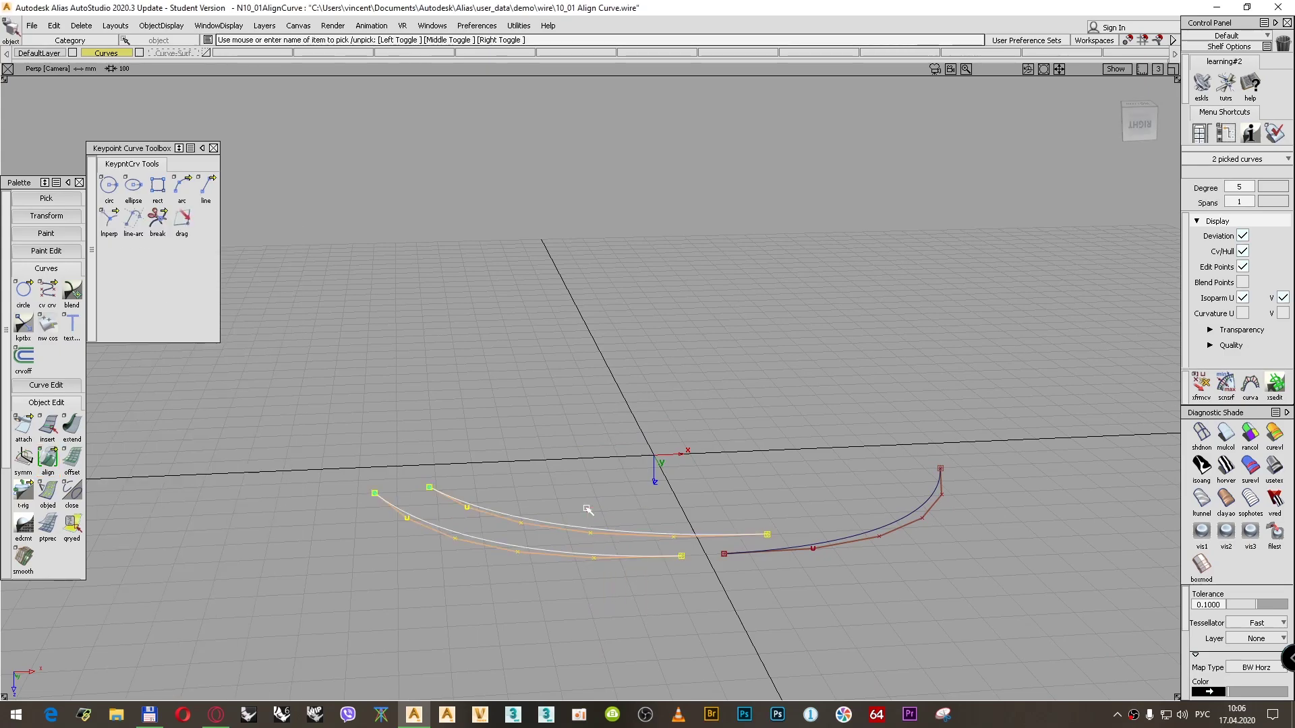
click(1111, 95)
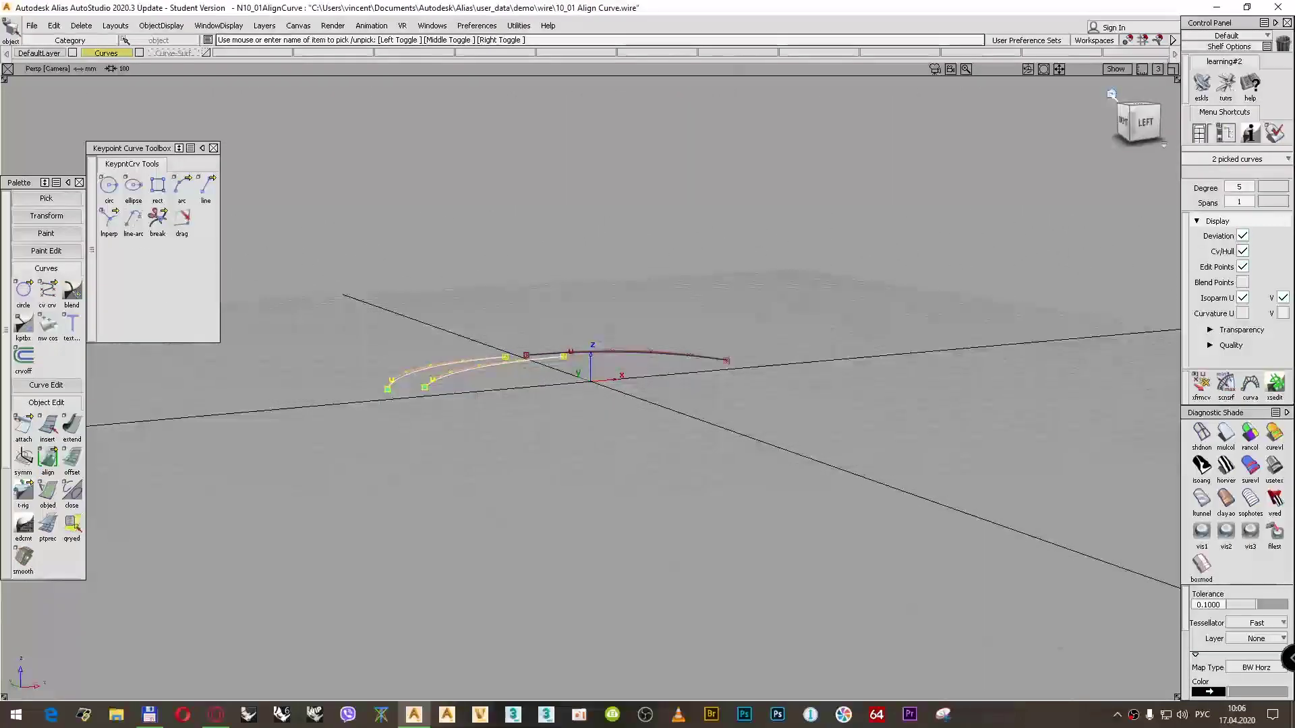
alt+shift+drag(677, 269, 740, 512)
ctrl+shift+drag(786, 284, 789, 255)
right_drag(728, 335, 722, 301)
ctrl+shift+drag(659, 286, 503, 303)
Hide the lower left curve and close the Keypoint Curve Toolbox in the top view.
alt+shift+right_drag(506, 292, 539, 170)
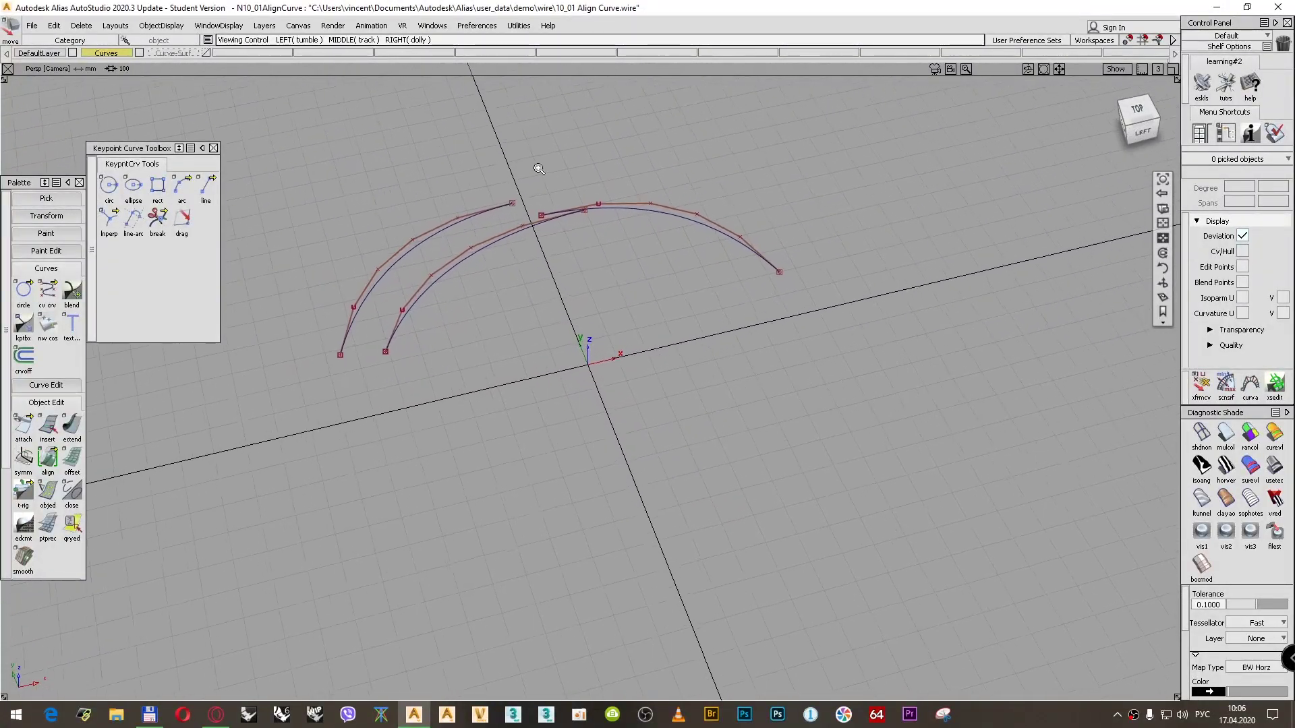
alt+shift+middle_drag(529, 266, 566, 442)
ctrl+shift+drag(587, 293, 589, 317)
click(550, 397)
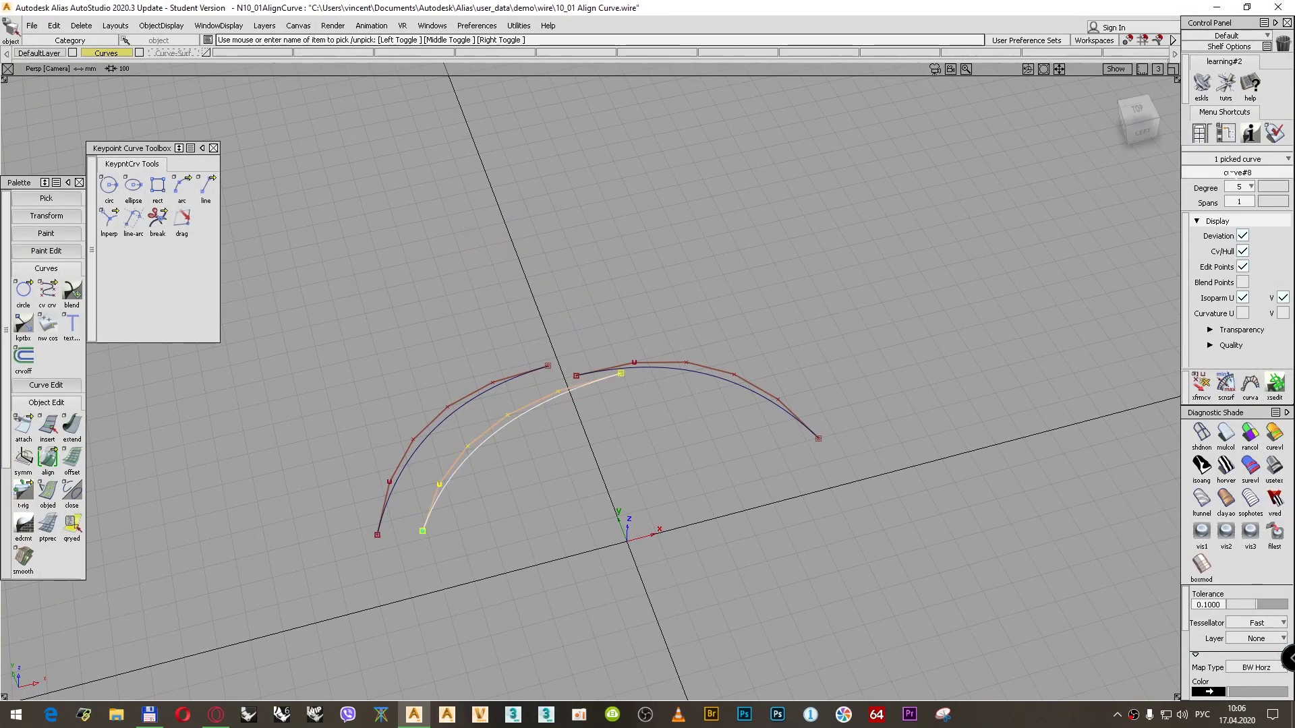
click(1225, 113)
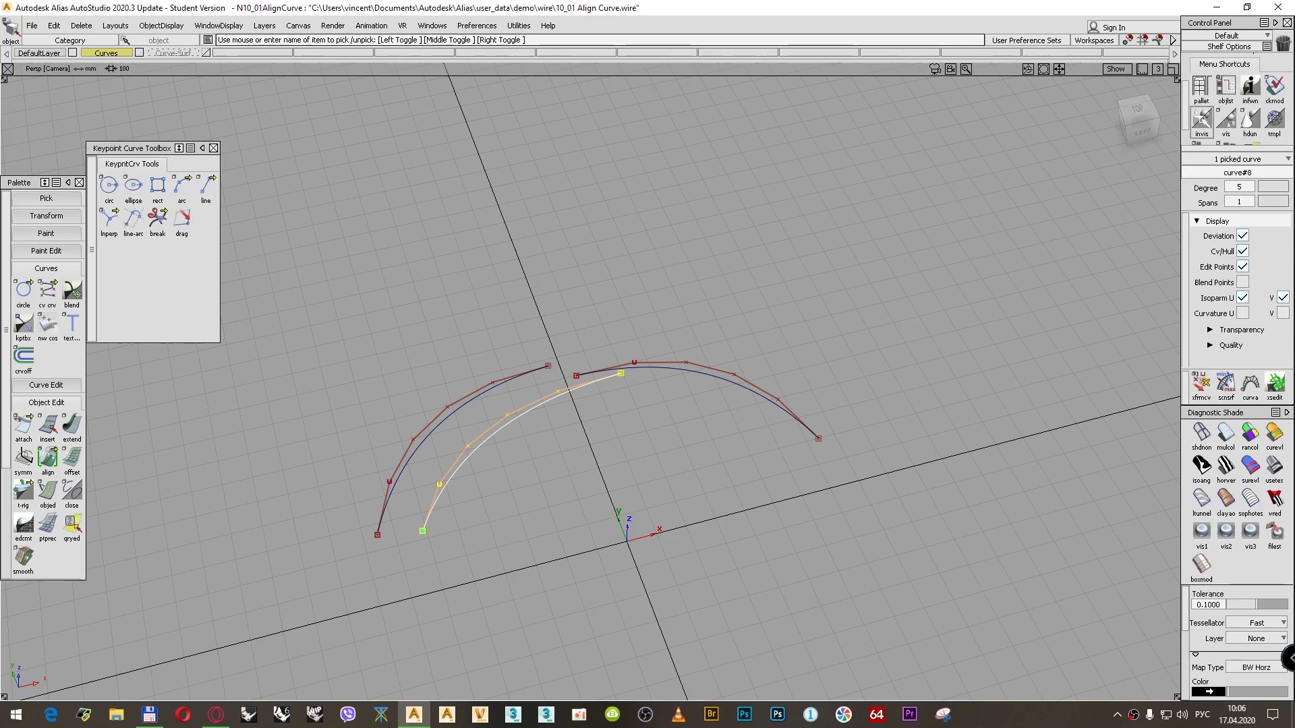
click(1201, 120)
alt+shift+drag(516, 494, 427, 237)
click(1138, 121)
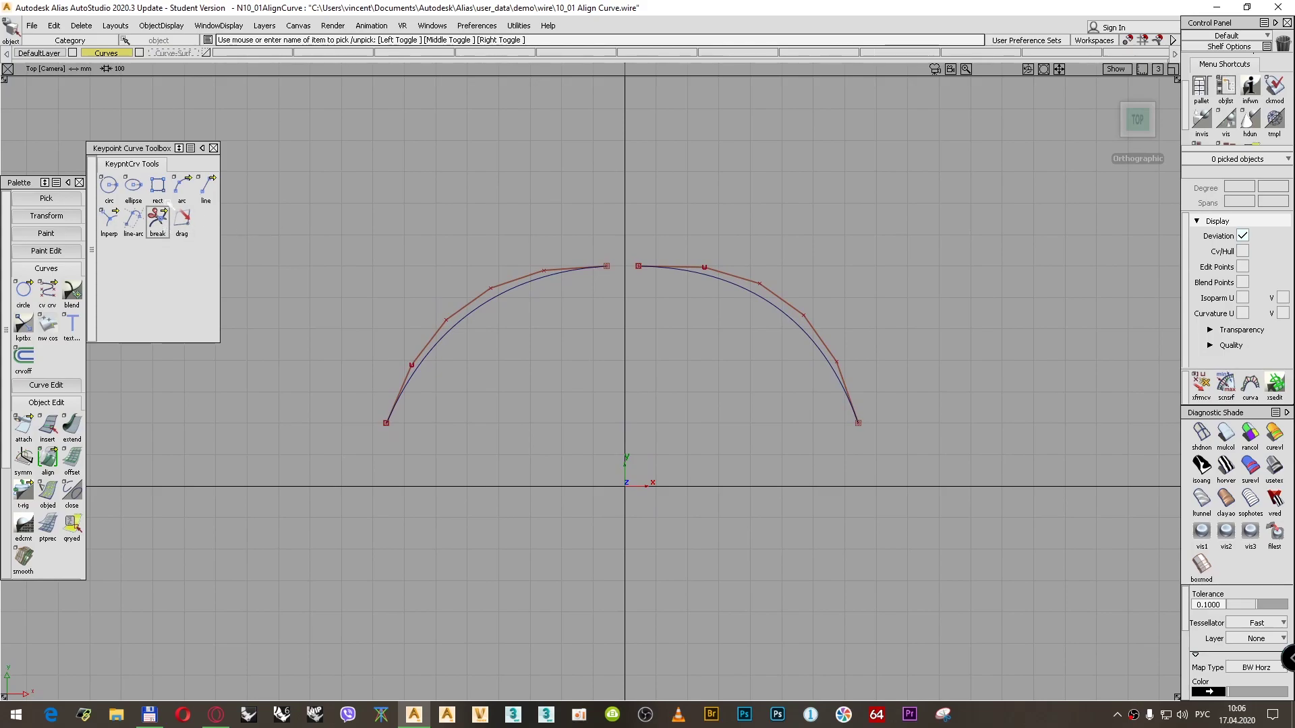
click(213, 147)
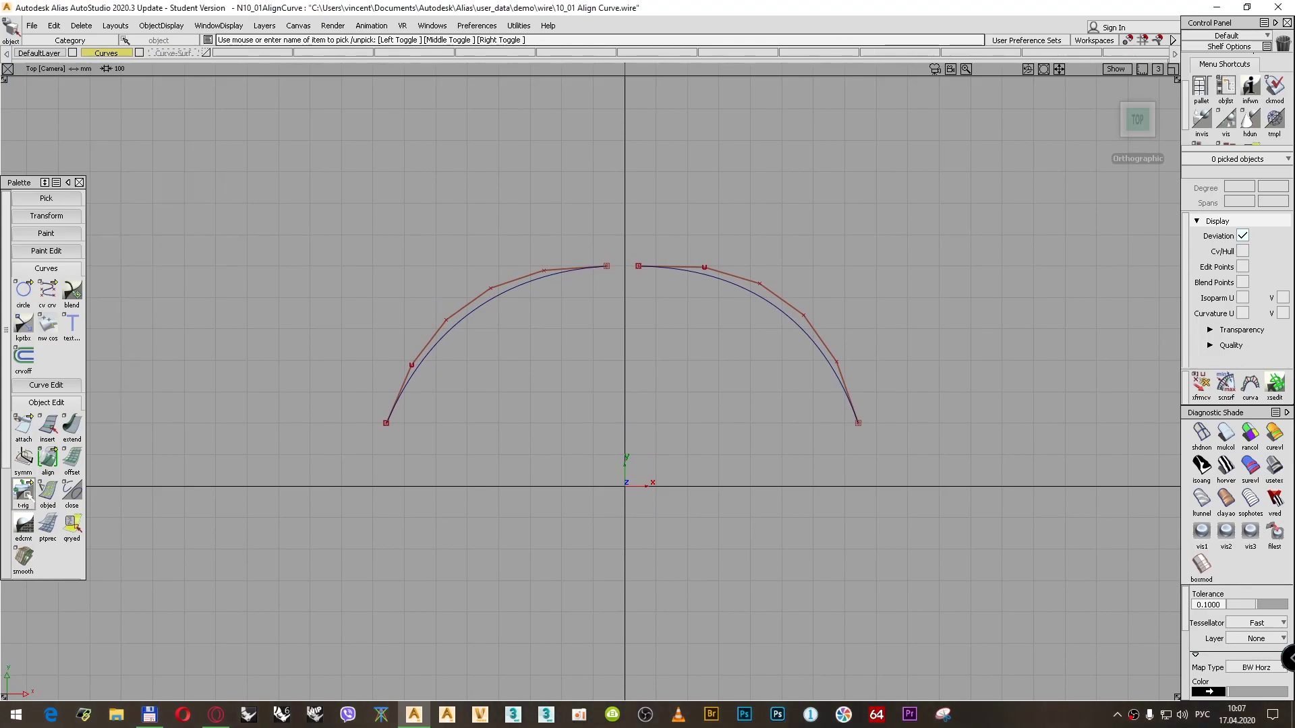
Align the left curve's upper end to the right curve's near end with G0 continuity and Blending off.
scroll(39, 395, down, 2)
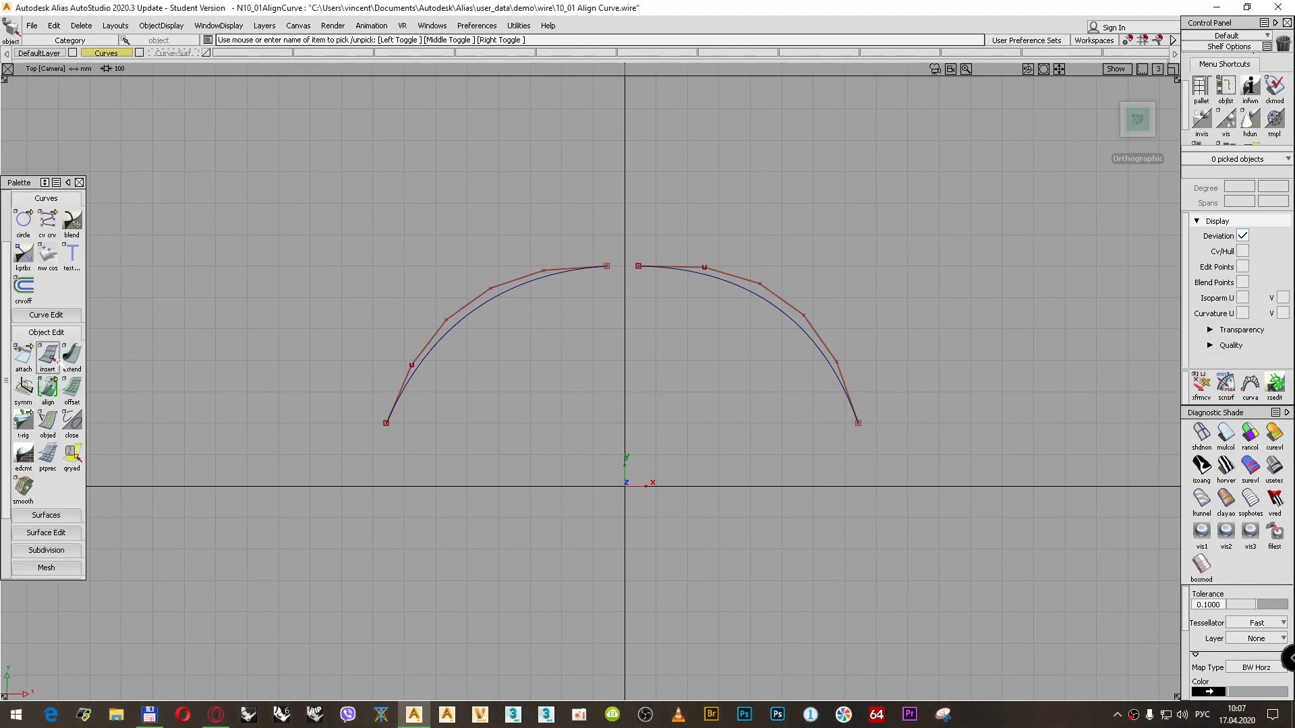
double_click(49, 389)
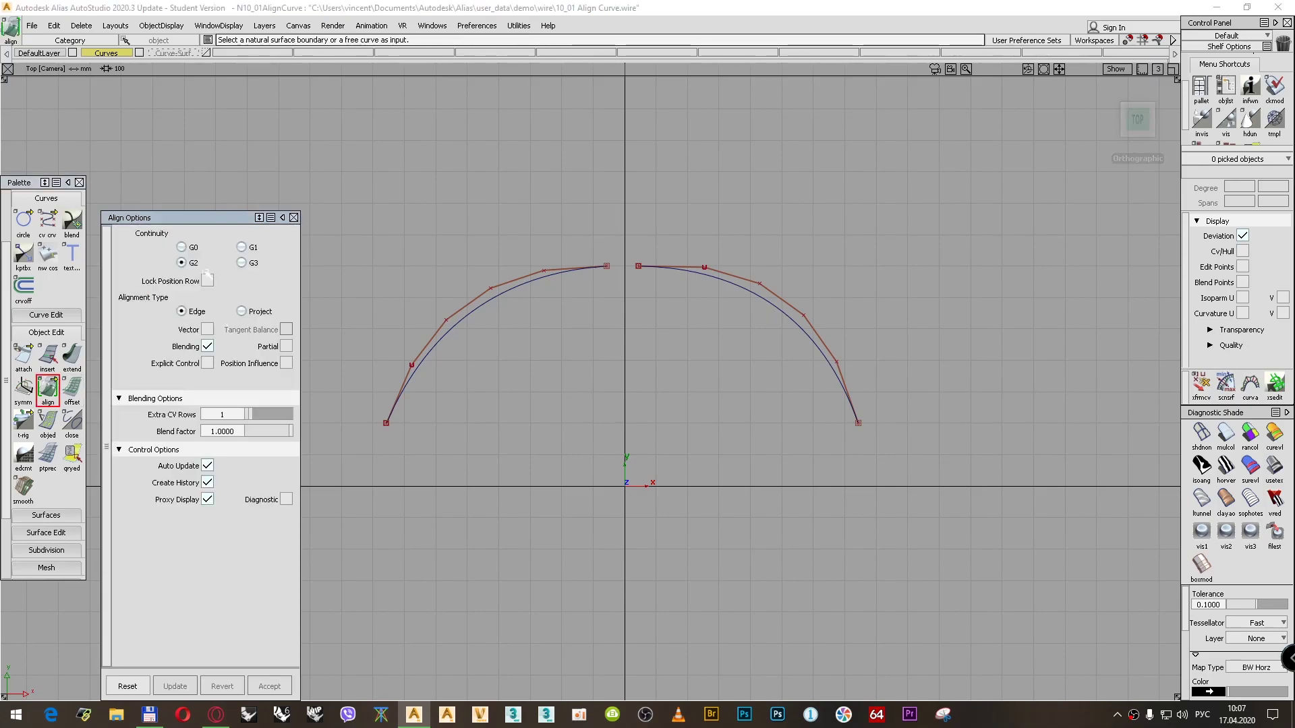
click(184, 247)
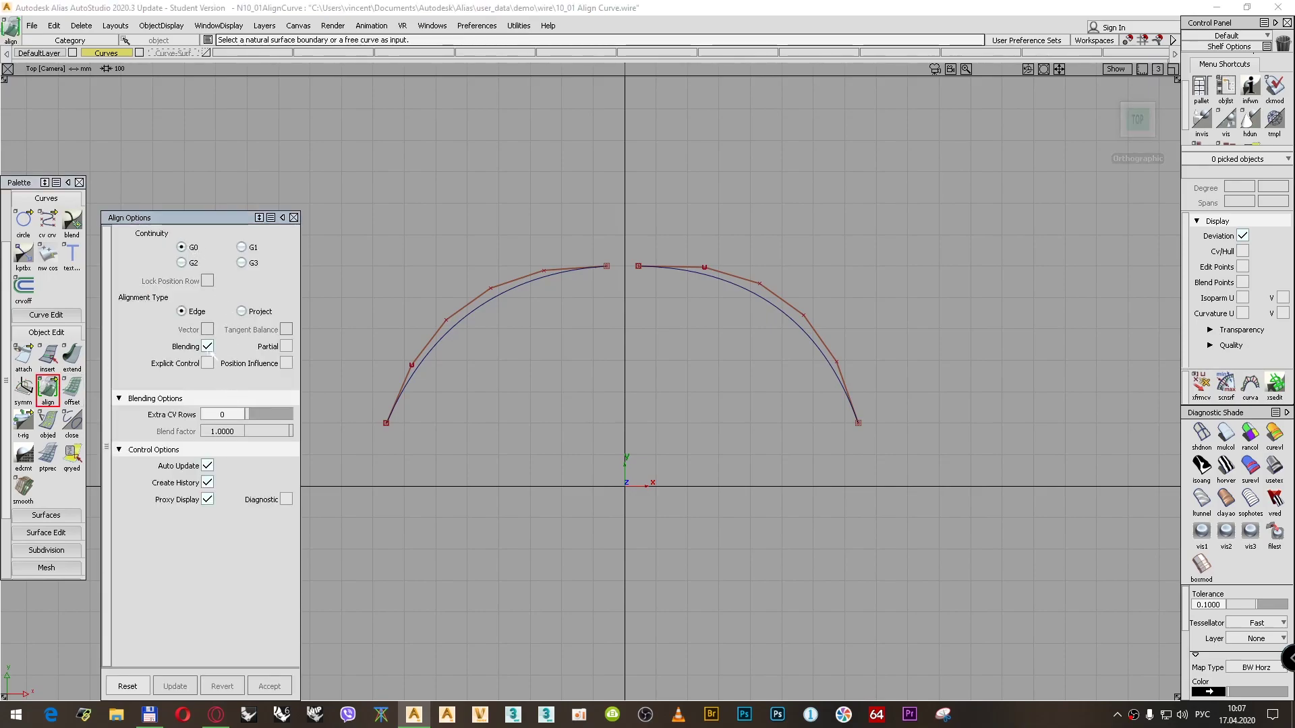
click(207, 346)
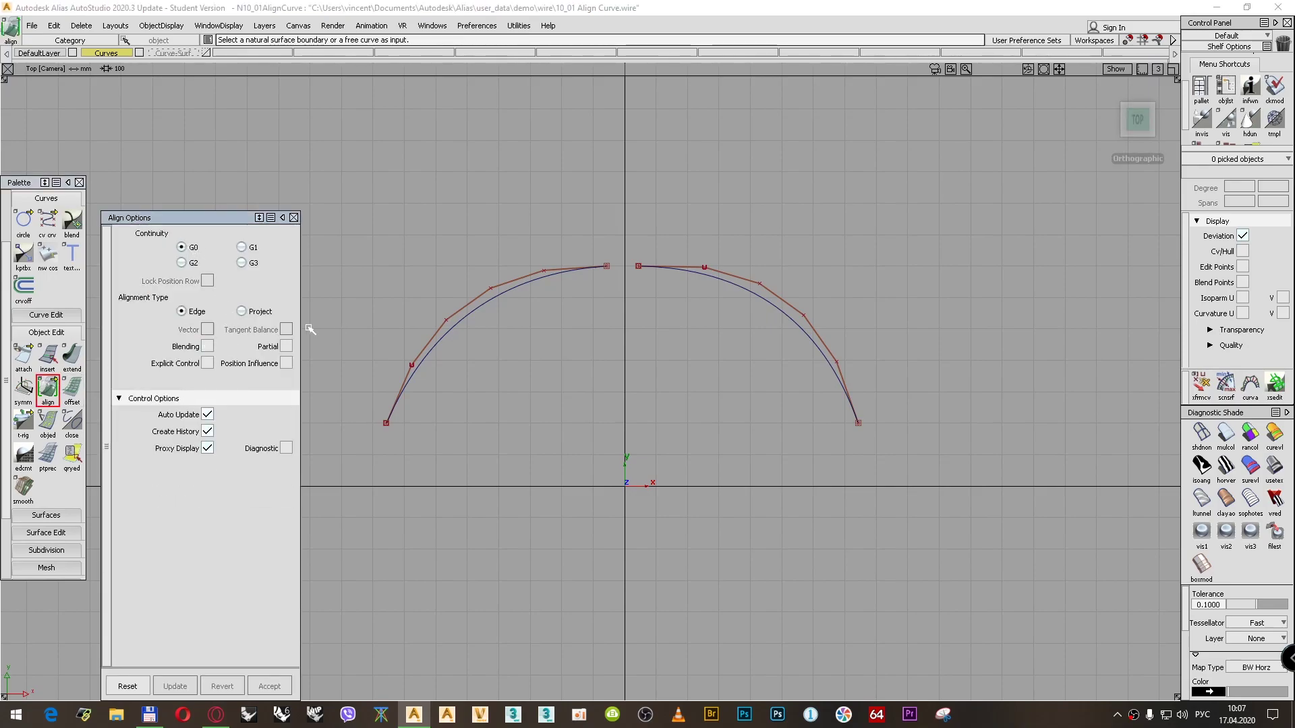
click(600, 268)
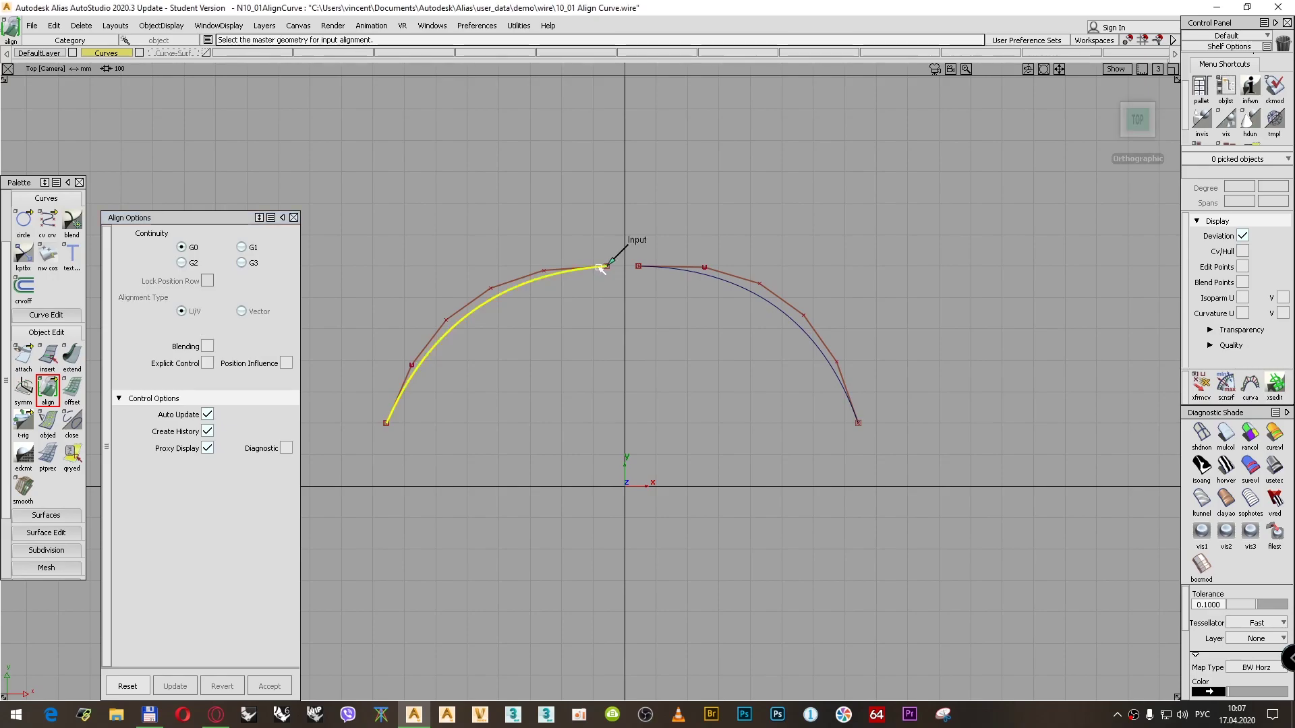
click(642, 266)
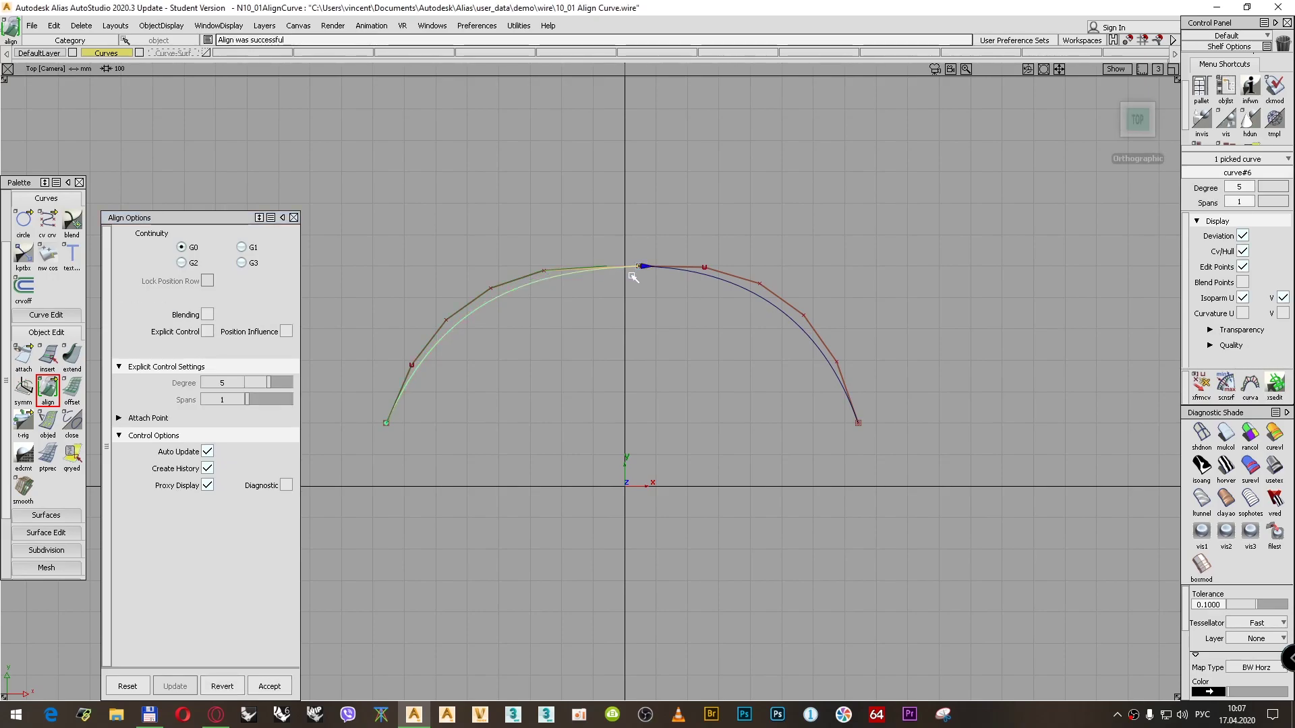
alt+shift+drag(658, 224, 700, 498)
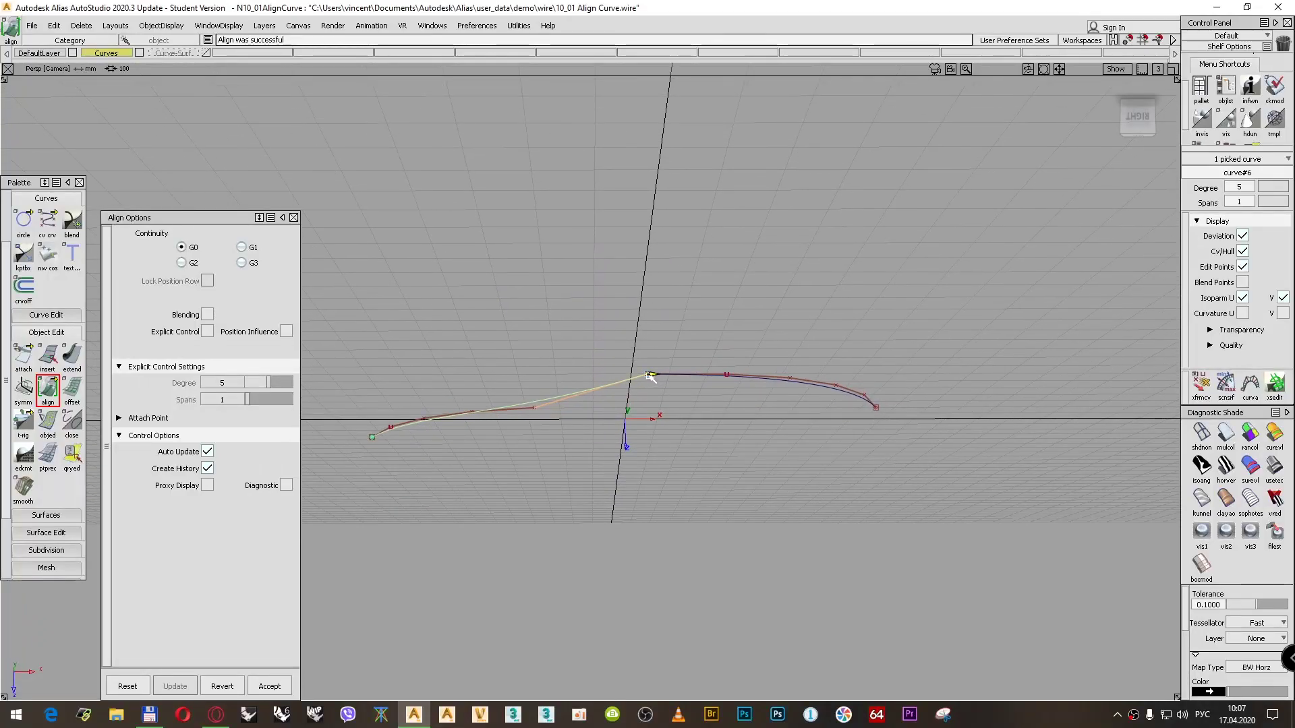
Raise the left curve's alignment through G1 to G2 continuity and inspect its shape from the right side.
click(240, 247)
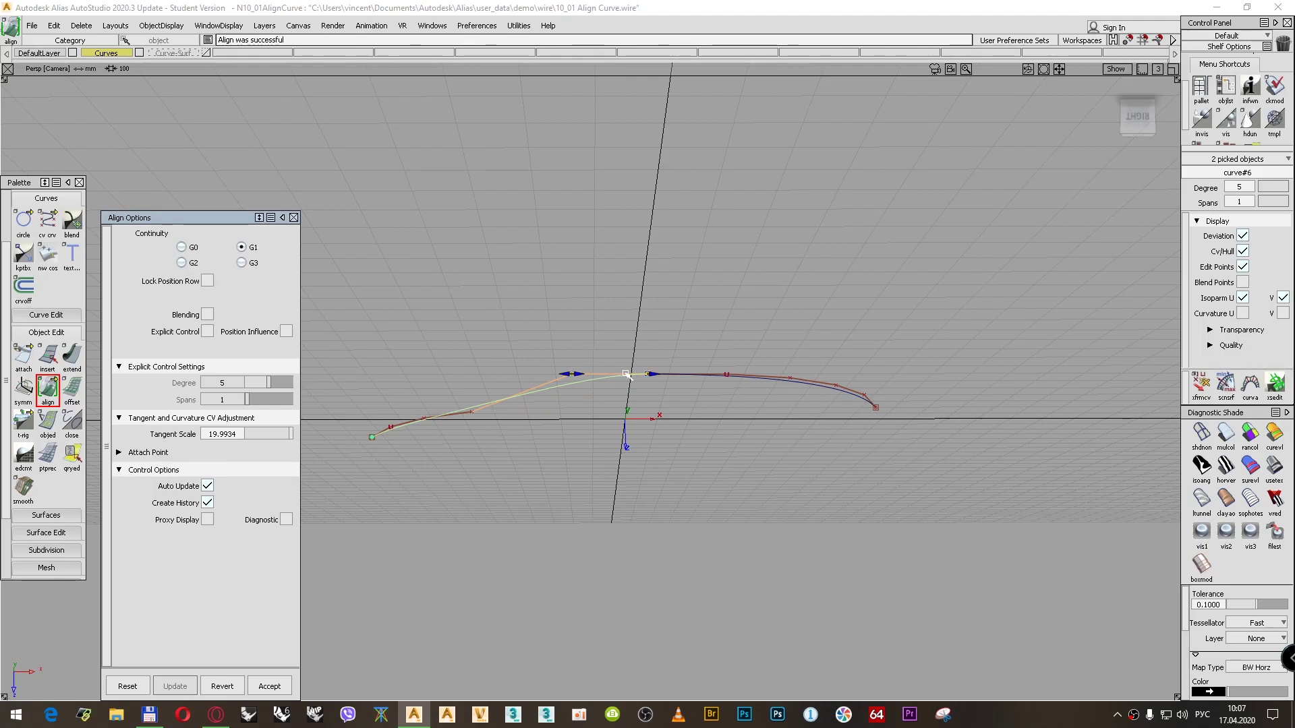
click(189, 262)
mouse_move(450, 339)
alt+shift+mouse_down()
mouse_move(479, 346)
mouse_move(463, 356)
alt+shift+mouse_up()
click(1138, 118)
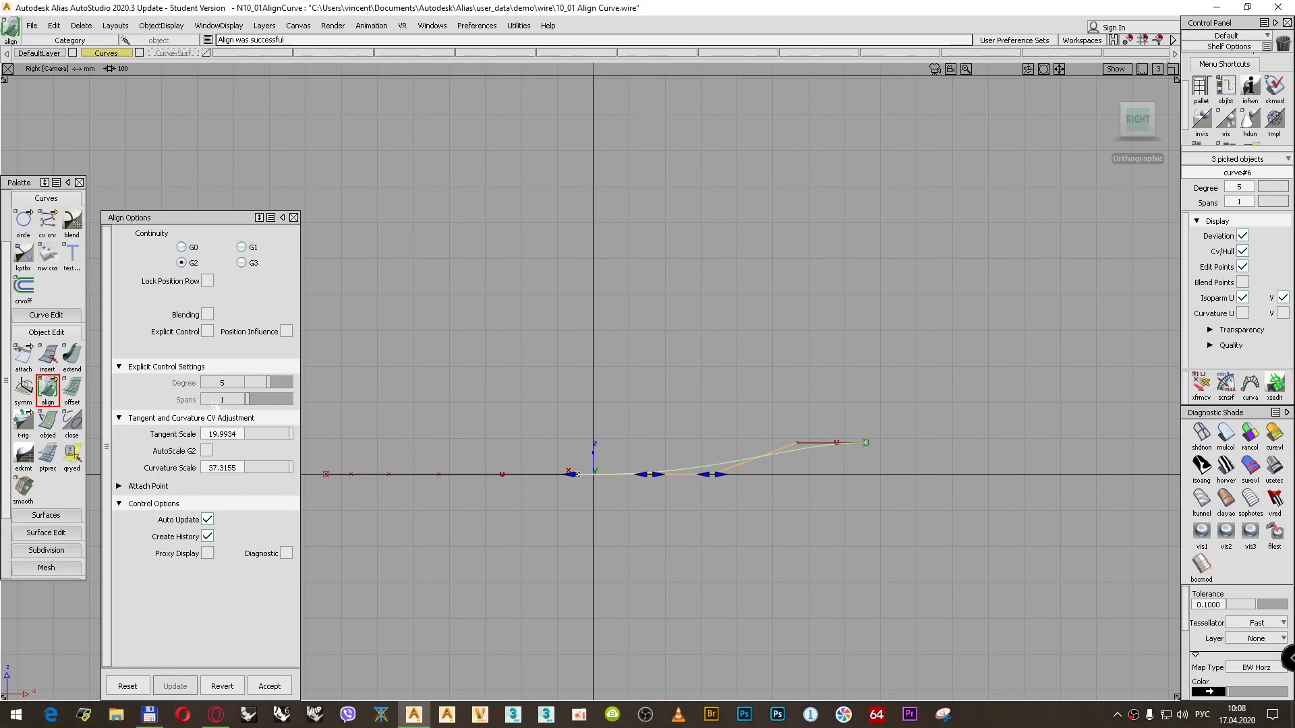
Turn on Blending for the G2 alignment and raise Extra CV Rows to 1 and then 2.
click(208, 315)
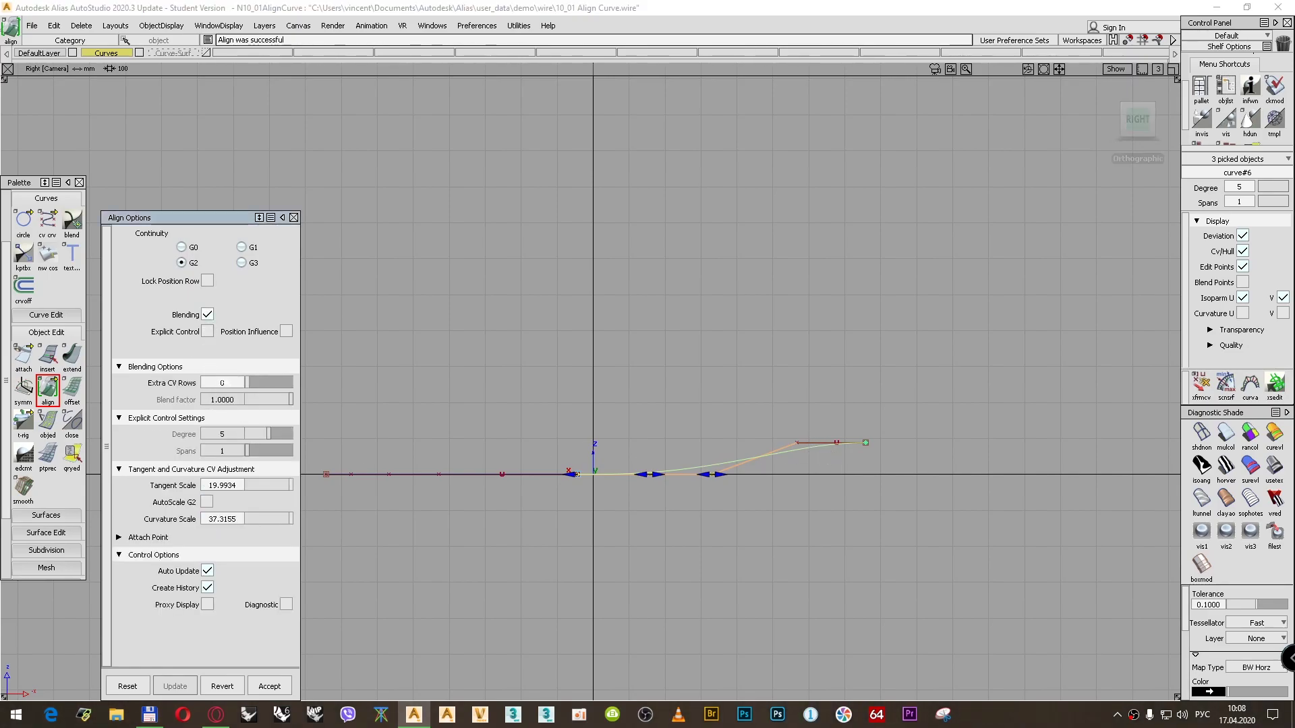
double_click(223, 382)
text(1)
key(Return)
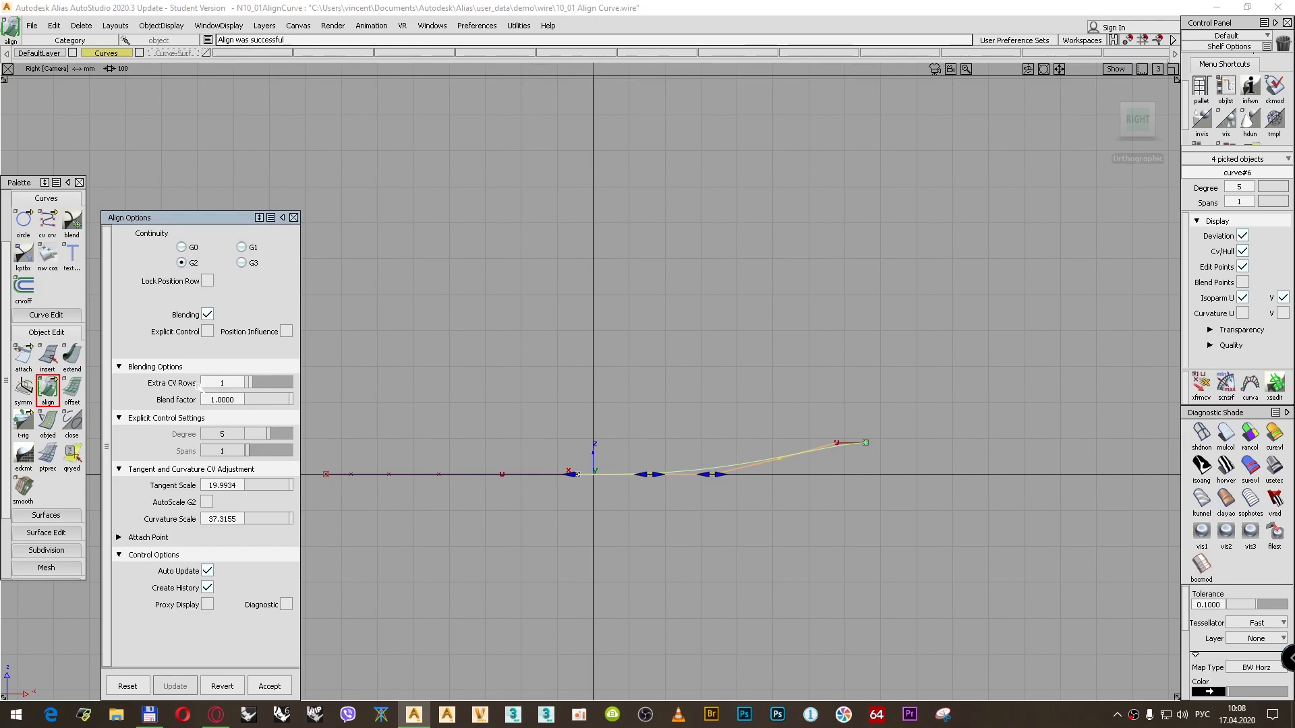
double_click(223, 382)
text(2)
key(Return)
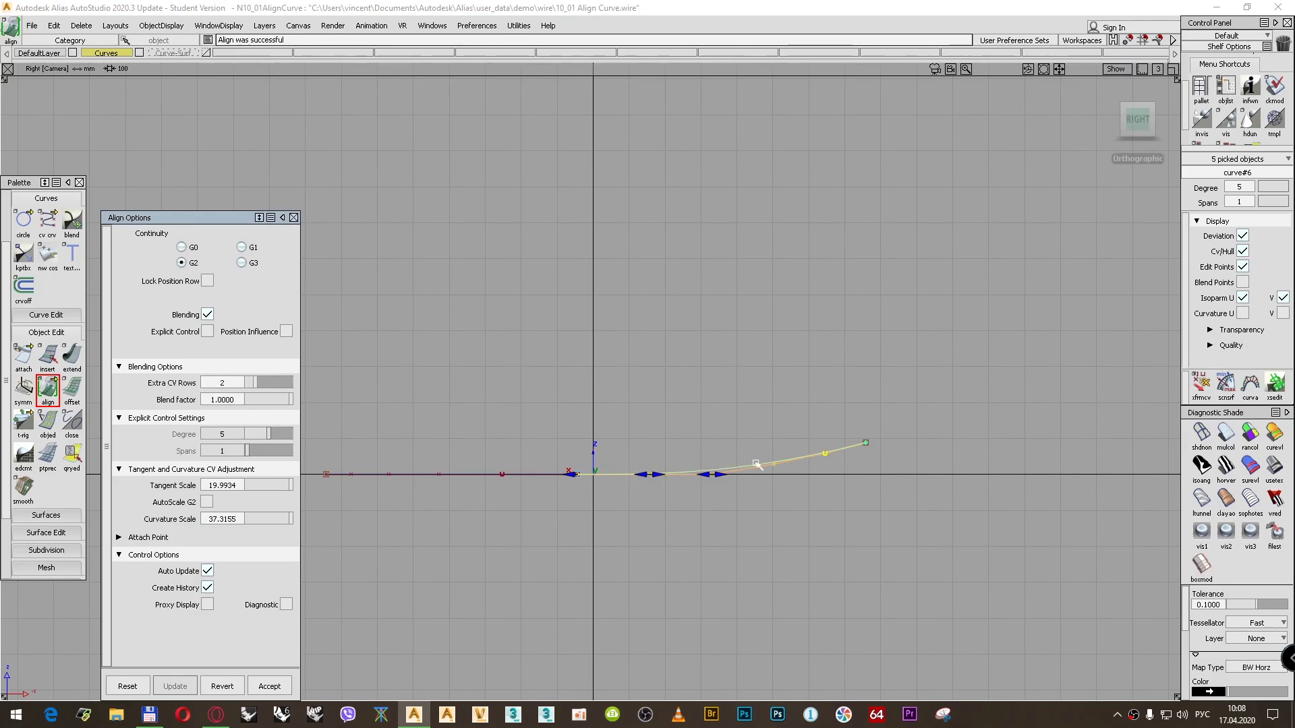
click(1140, 122)
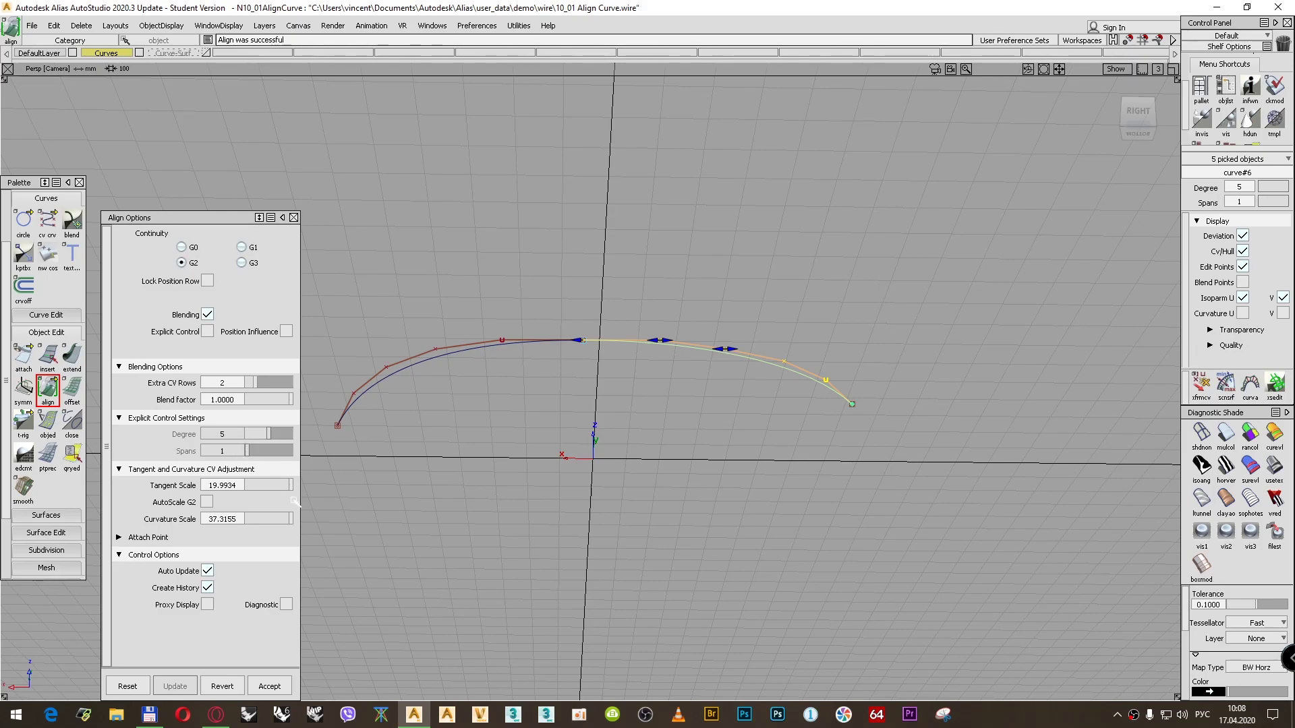
alt+shift+drag(515, 370, 532, 213)
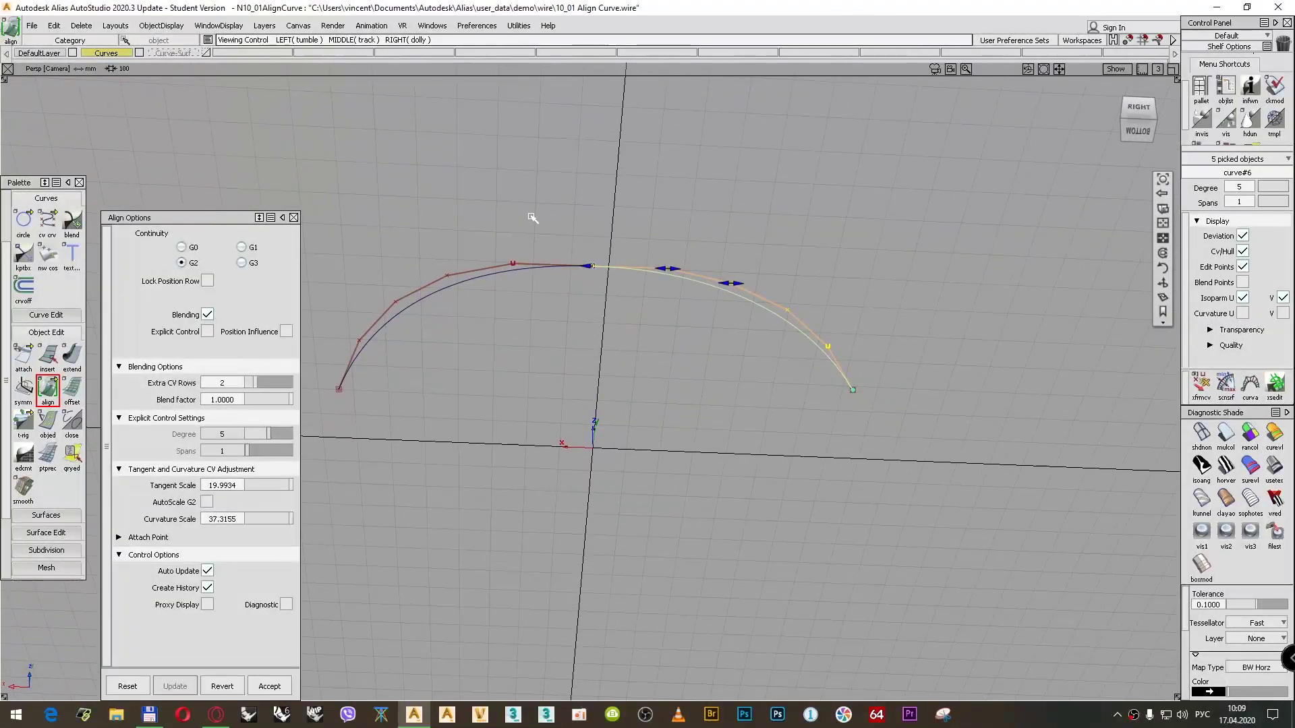
click(294, 217)
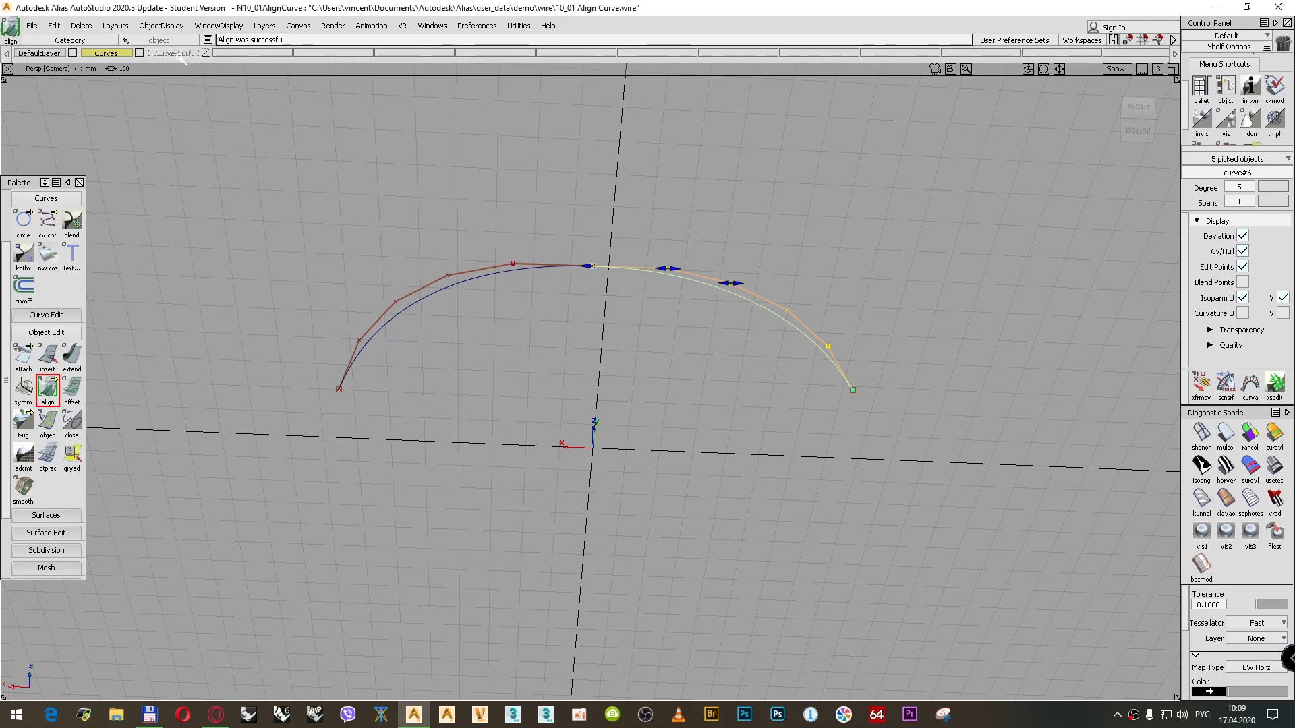
click(173, 53)
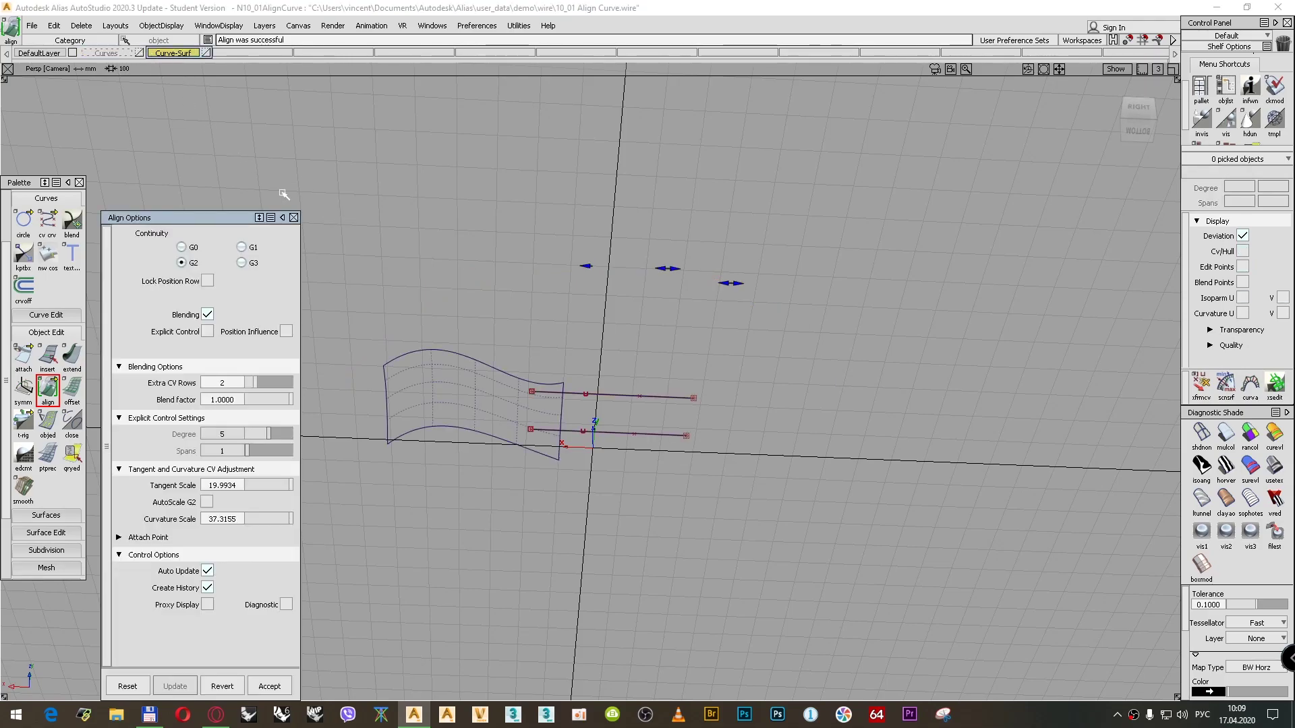
alt+shift+drag(469, 242, 454, 174)
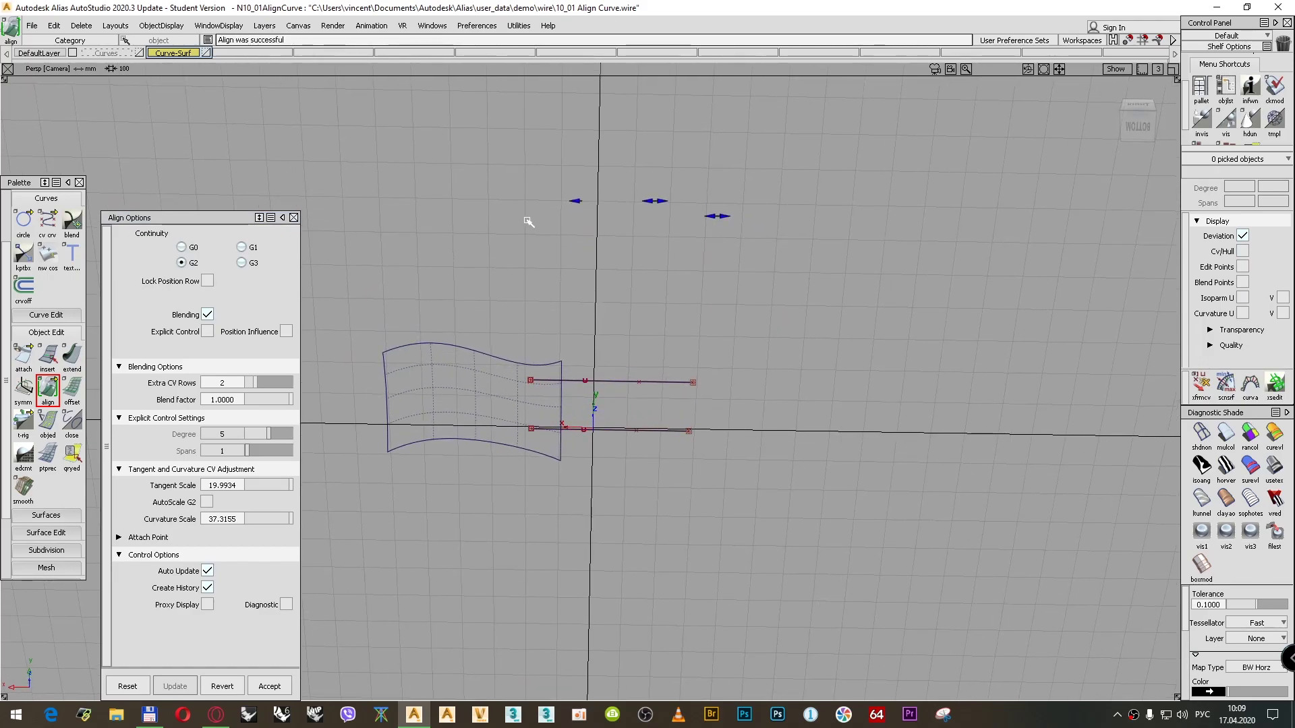
click(106, 52)
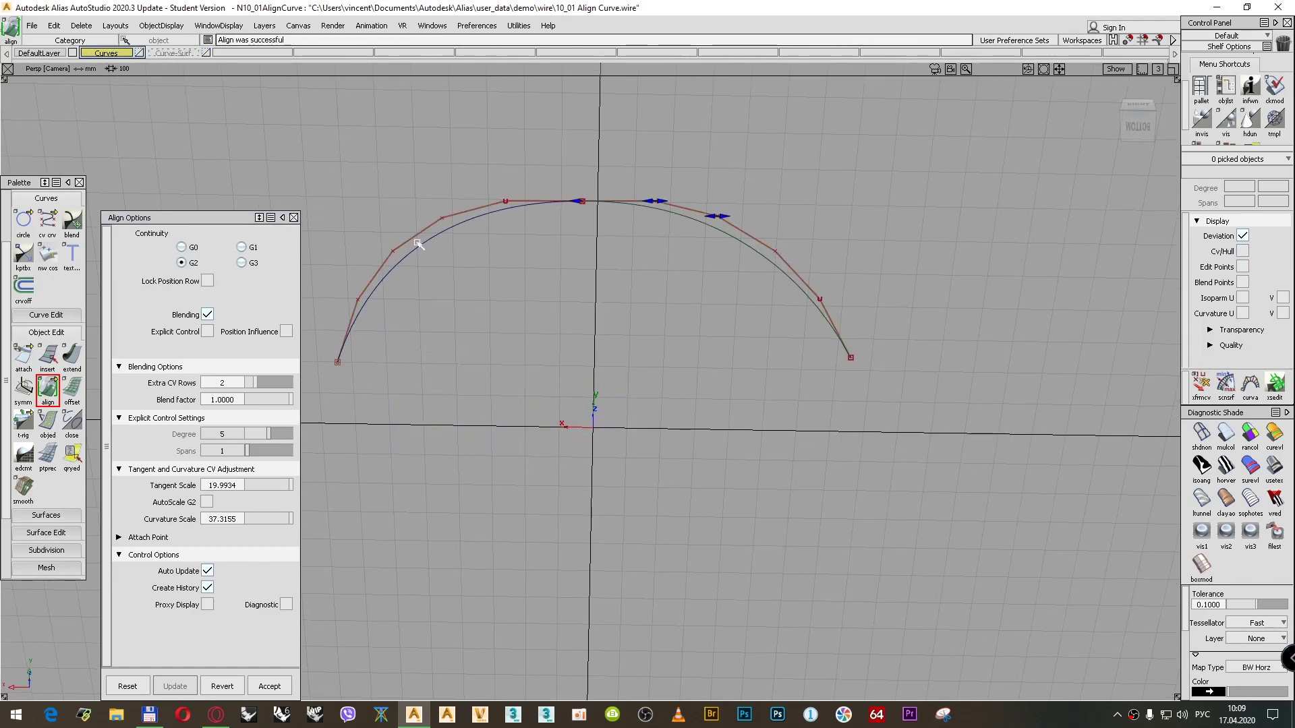
Reopen the curve alignment with Query Edit to revert it, and bring back the hidden lower curve.
click(71, 453)
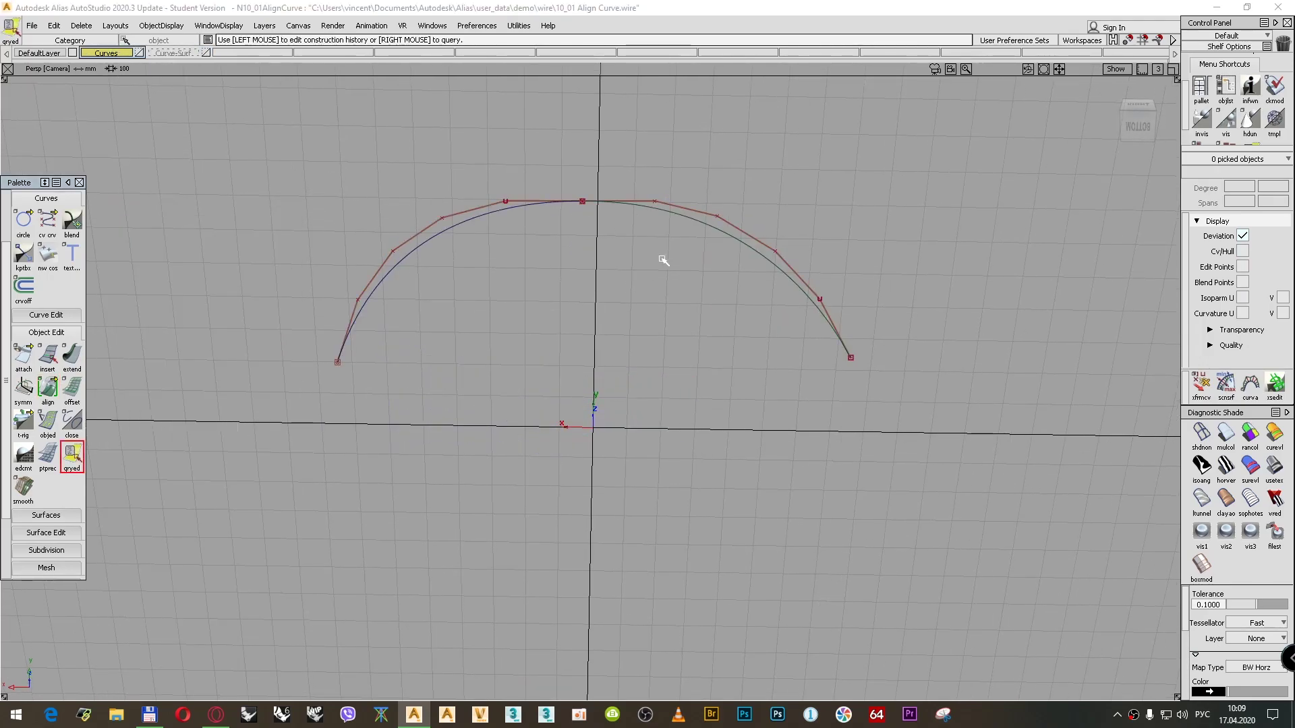
click(695, 226)
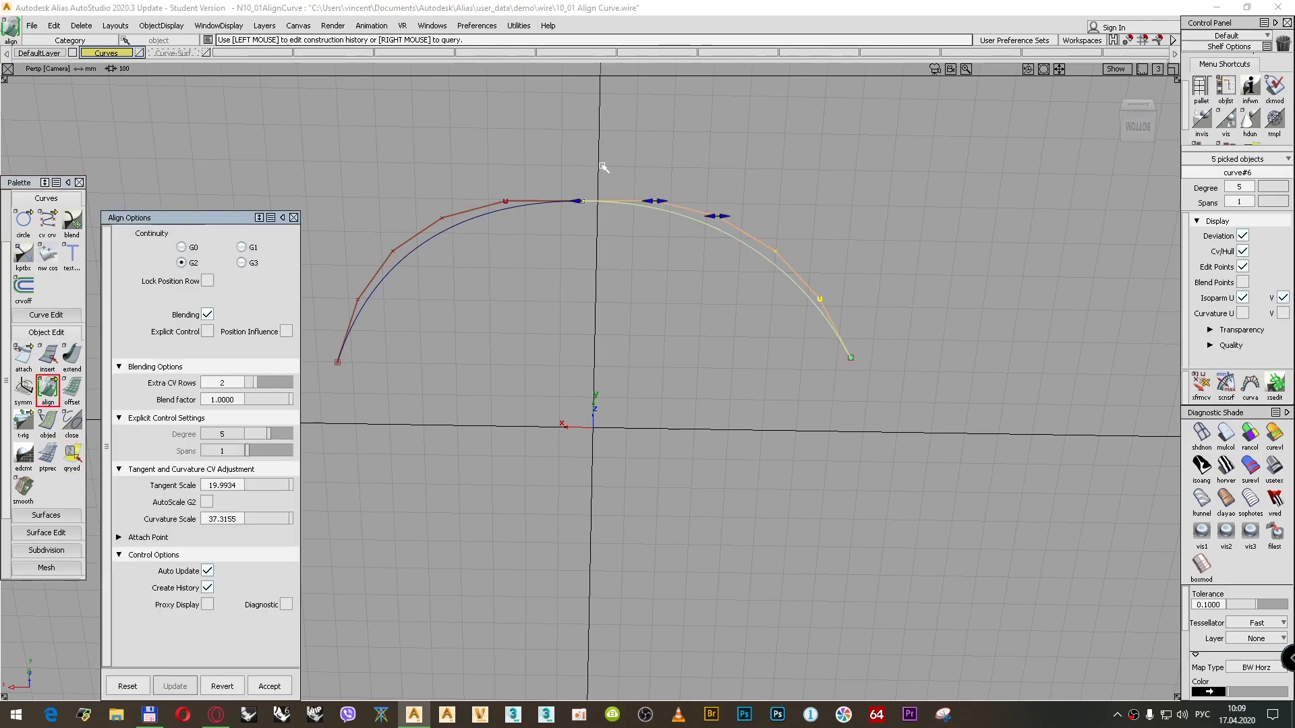
click(204, 687)
ctrl+shift+drag(592, 300, 936, 227)
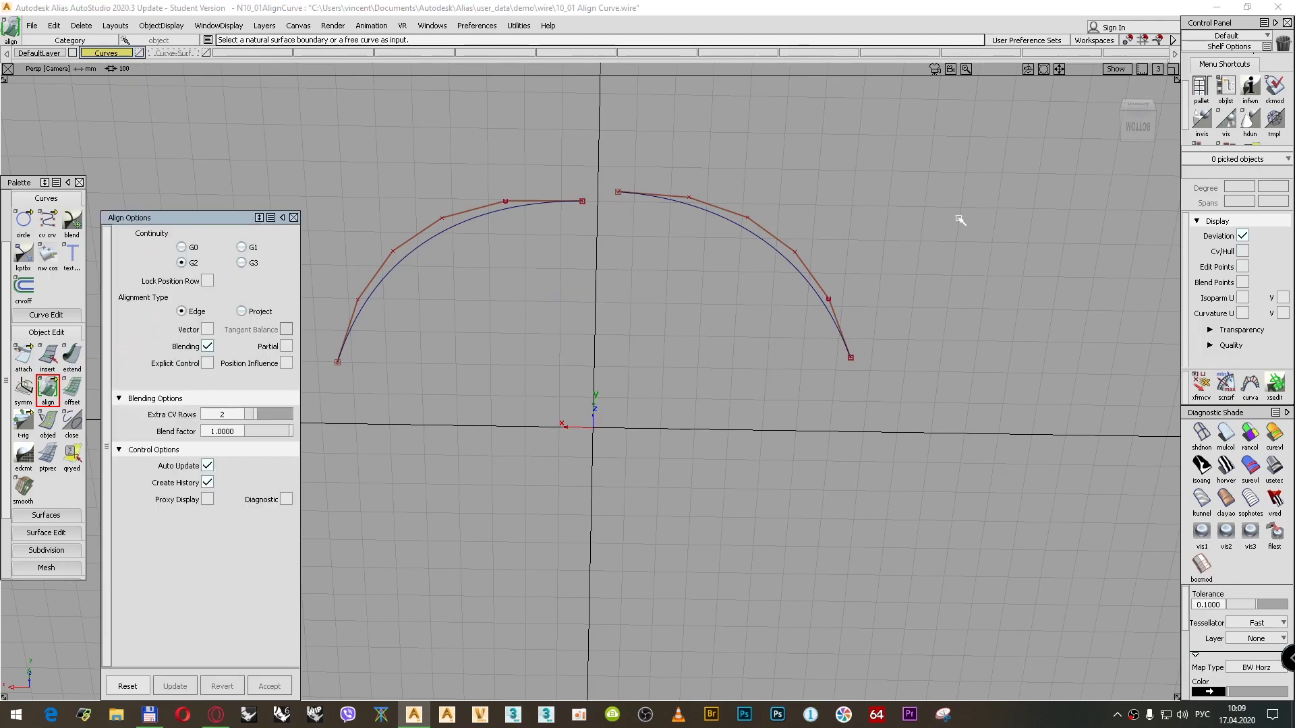
key(ctrl+z)
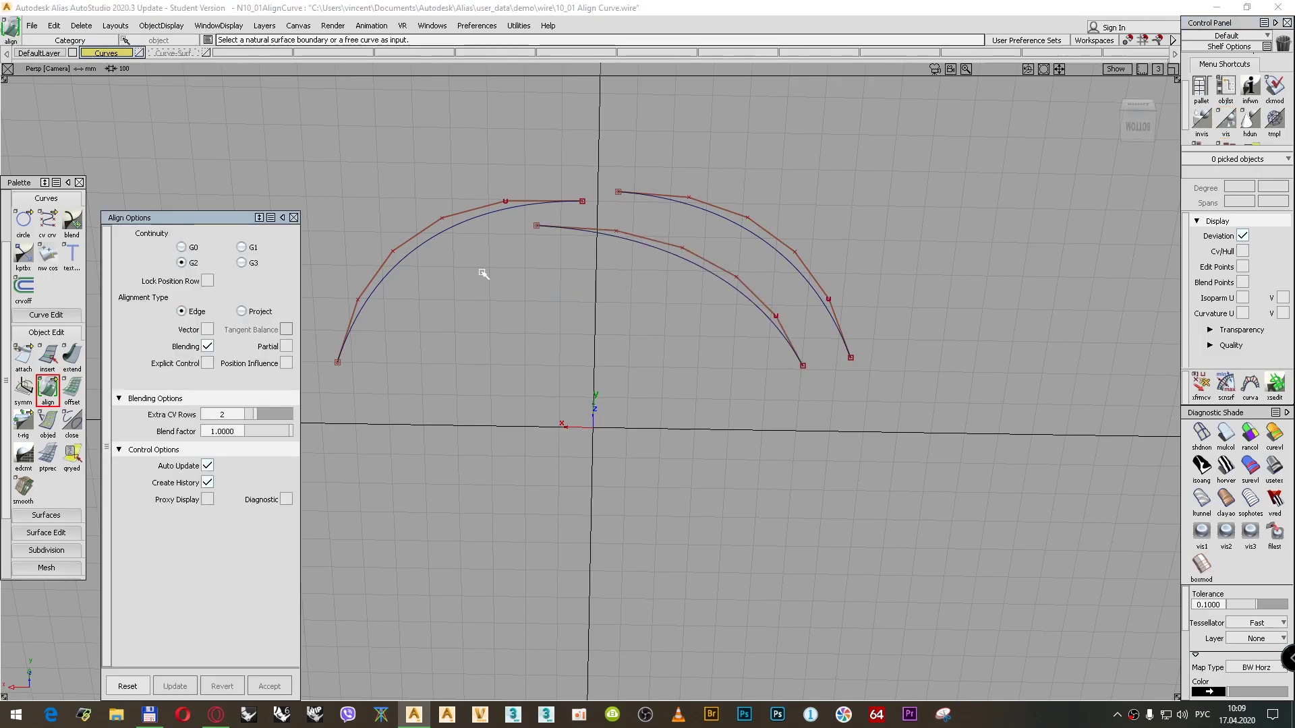
Switch from the Curves layer to the Curve-Surf layer and view its surface and two curves in perspective.
click(177, 53)
alt+shift+drag(493, 252, 492, 361)
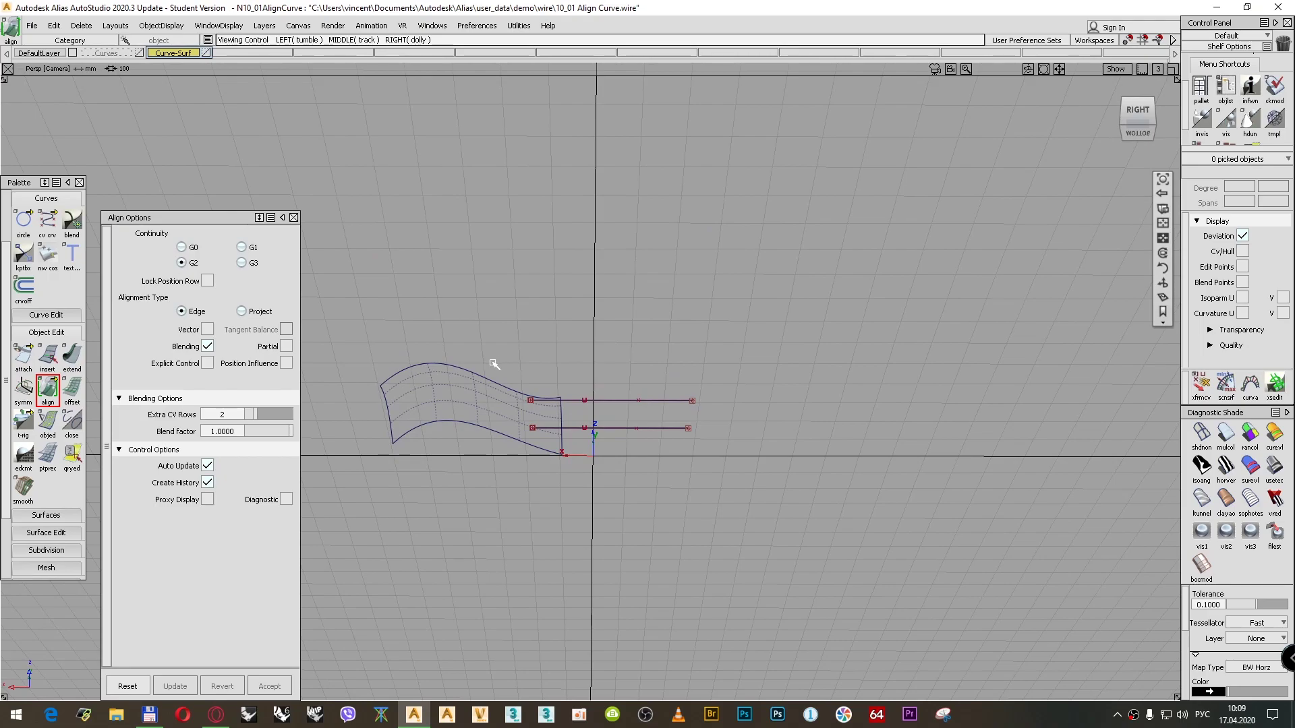
Examine the surface and two curves of the Curve-Surf layer in perspective, picking the surface to read its degree and spans.
click(1112, 94)
alt+shift+drag(549, 223, 668, 317)
scroll(674, 335, up, 5)
scroll(675, 335, up, 3)
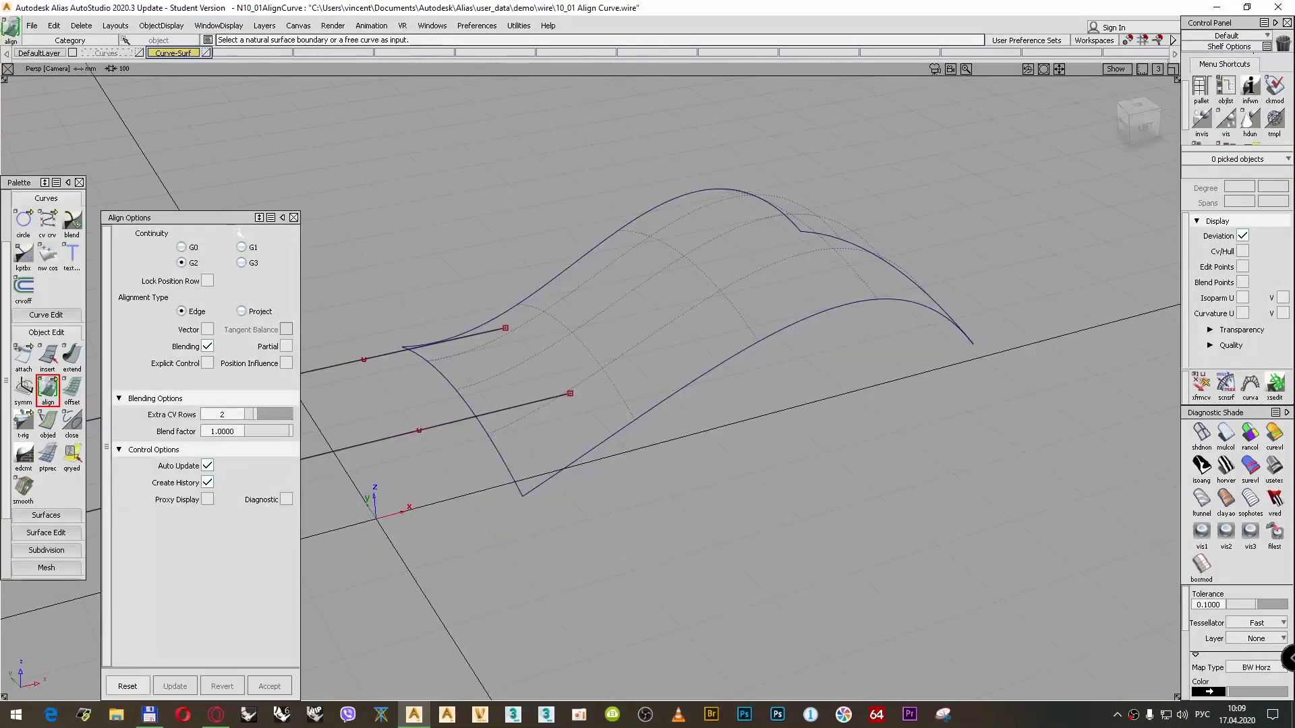
alt+shift+middle_drag(465, 283, 650, 266)
scroll(637, 282, down, 2)
scroll(637, 282, up, 2)
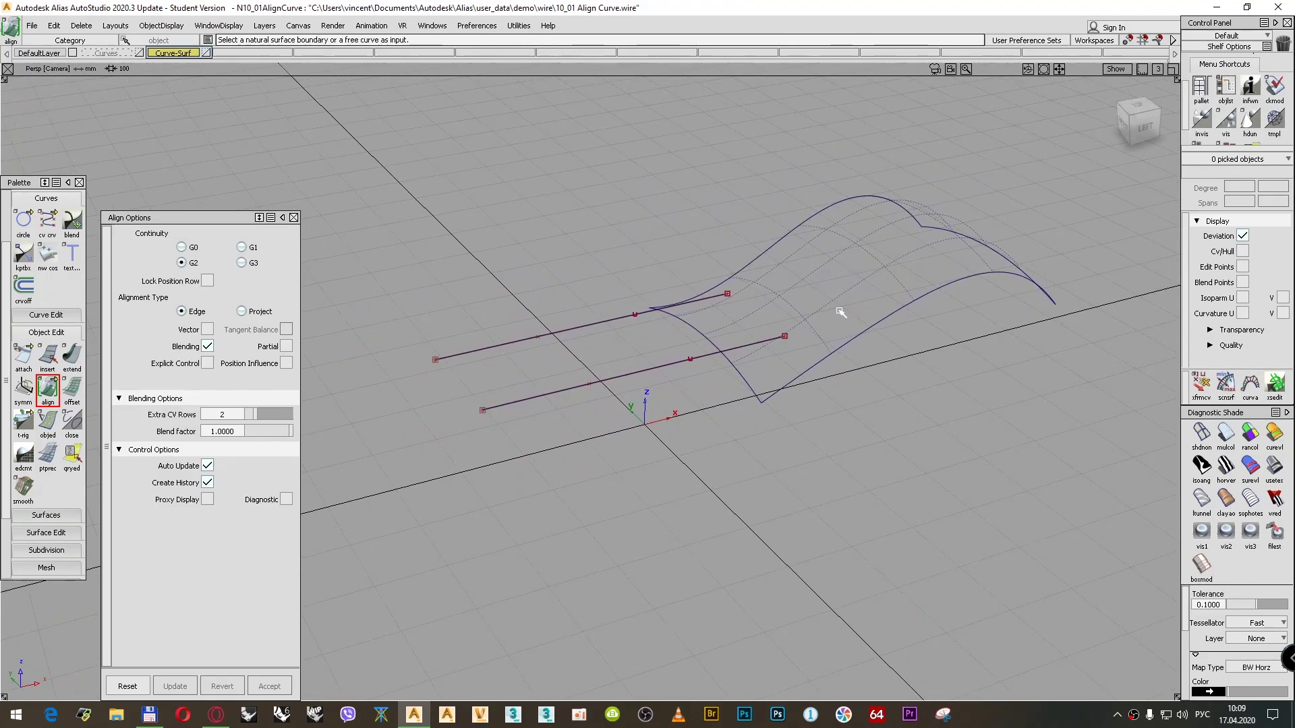
ctrl+shift+drag(750, 217, 751, 259)
click(796, 261)
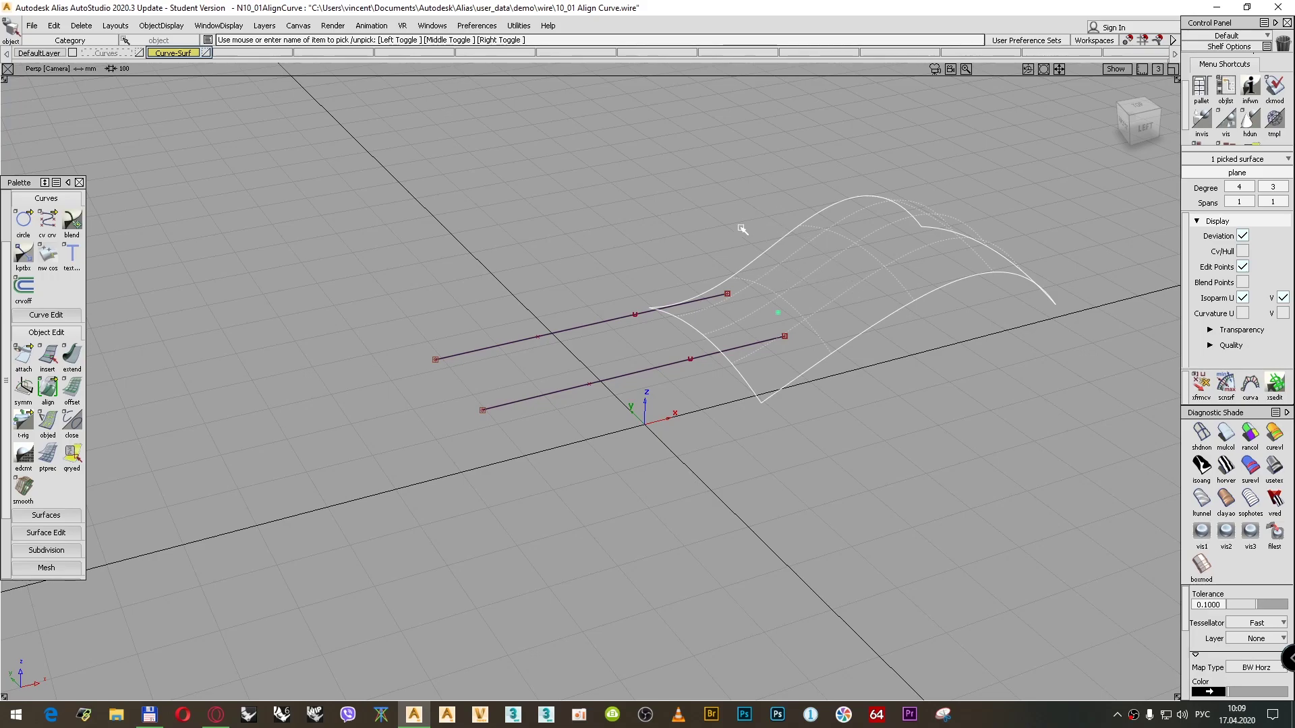
ctrl+shift+drag(645, 216, 636, 189)
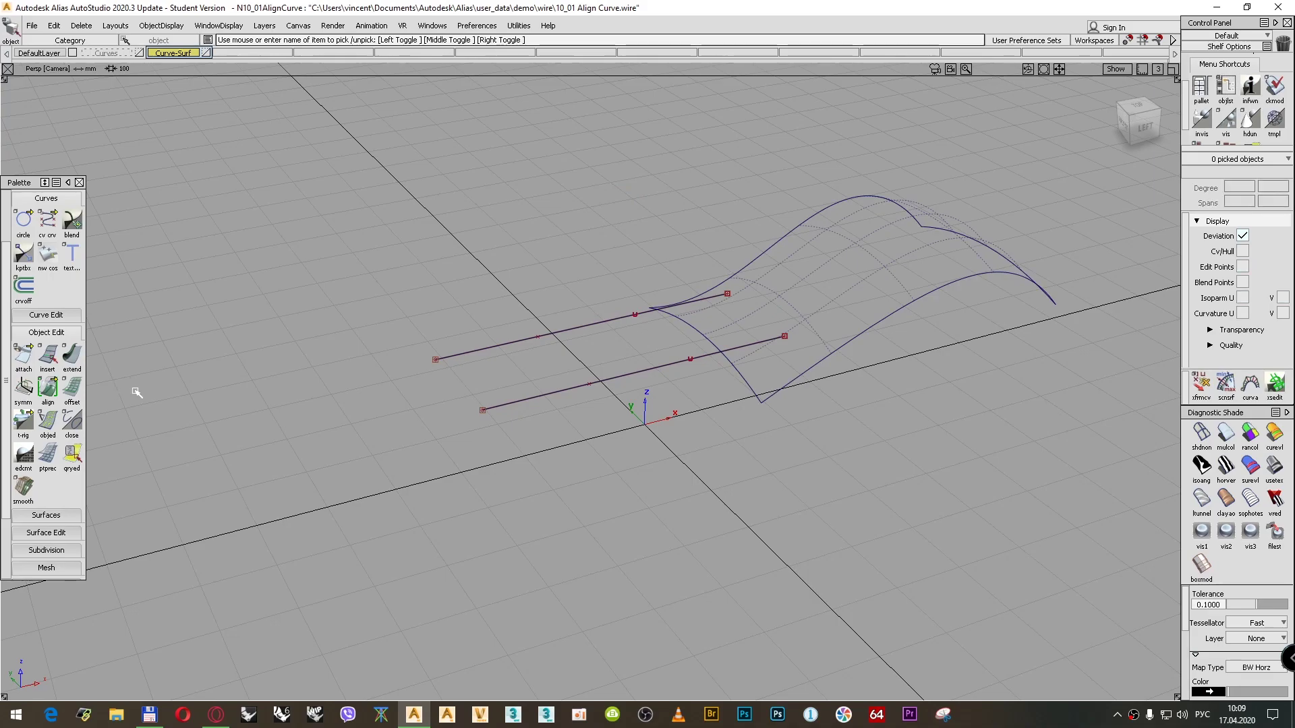
Set the Align options to G0 continuity with Blending off.
double_click(47, 391)
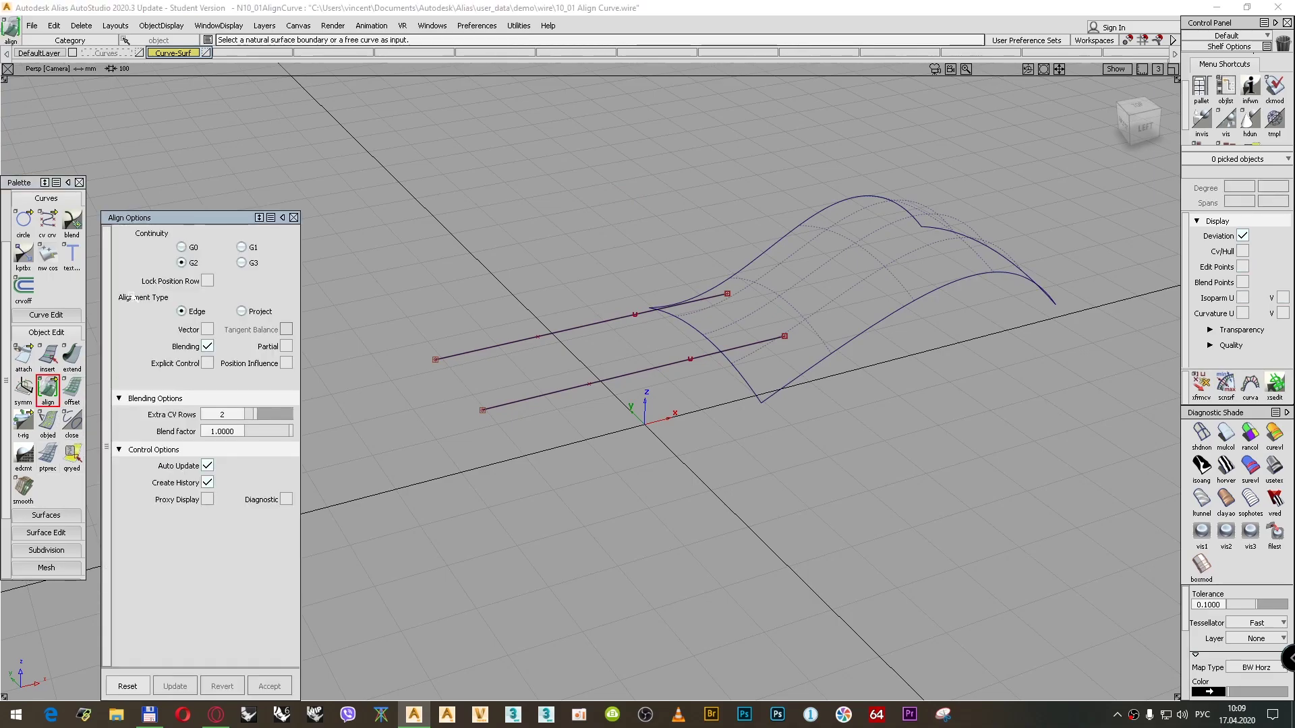
click(181, 247)
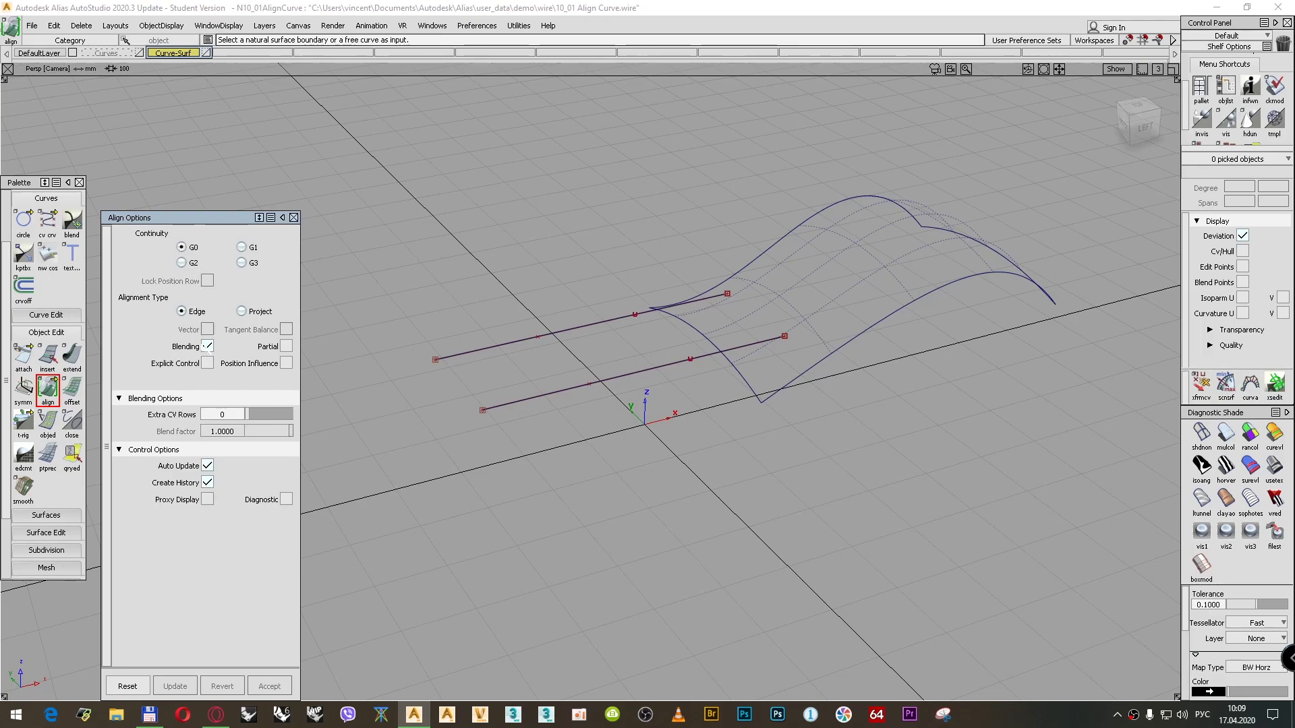
click(207, 346)
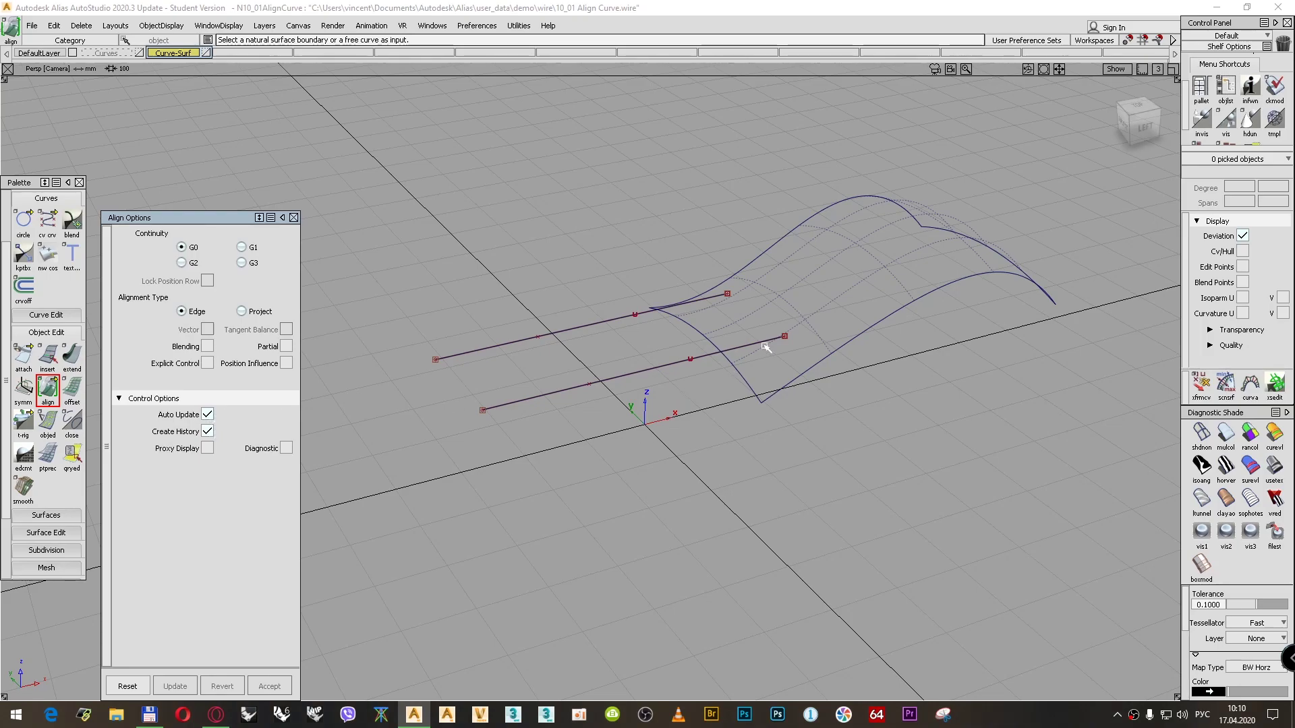
click(767, 342)
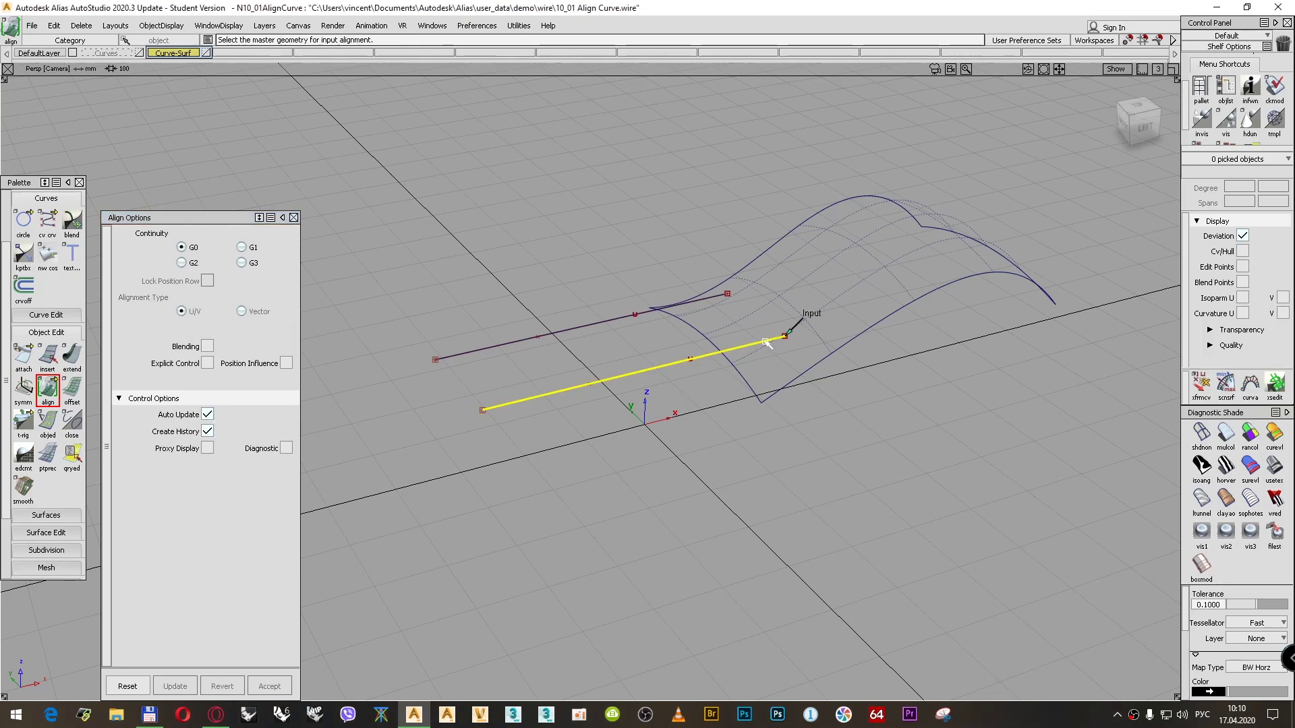
alt+shift+right_drag(804, 350, 688, 407)
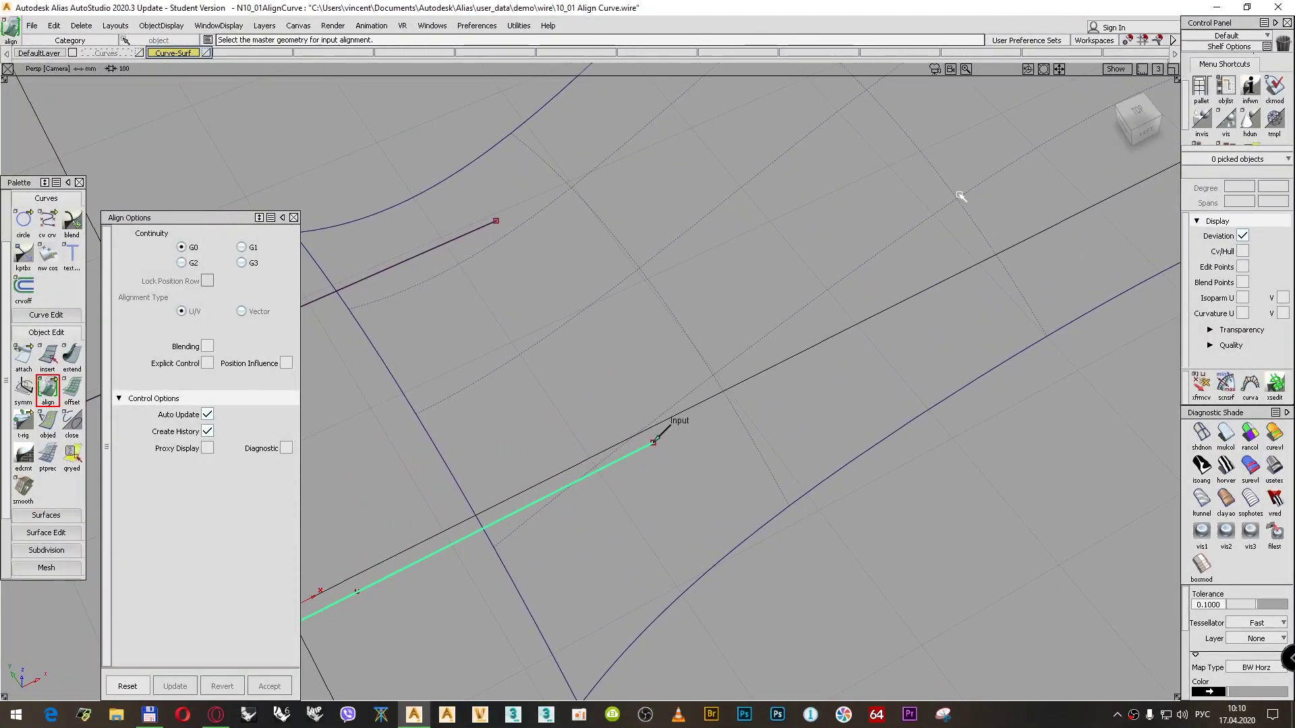
ctrl+shift+drag(734, 317, 737, 350)
alt+shift+right_drag(737, 350, 686, 333)
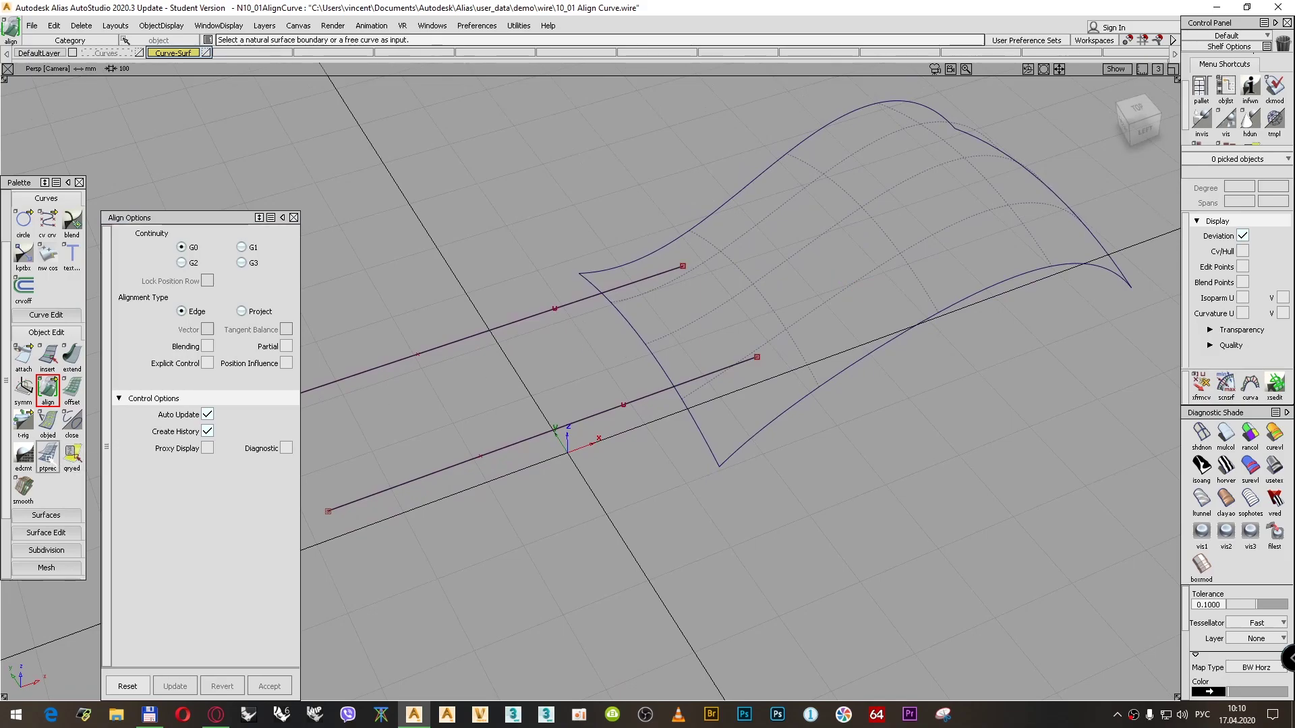
Try a different patch precision on the surface to vary its displayed isoparms.
click(47, 456)
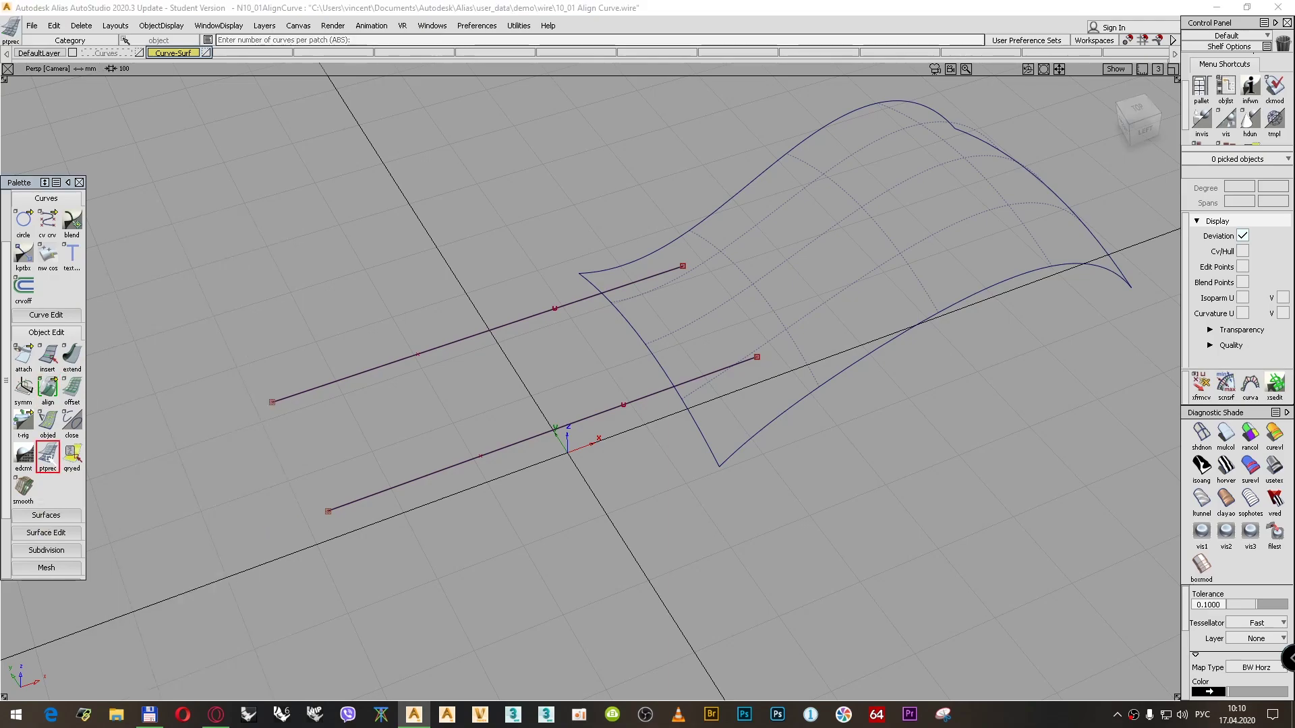
click(783, 258)
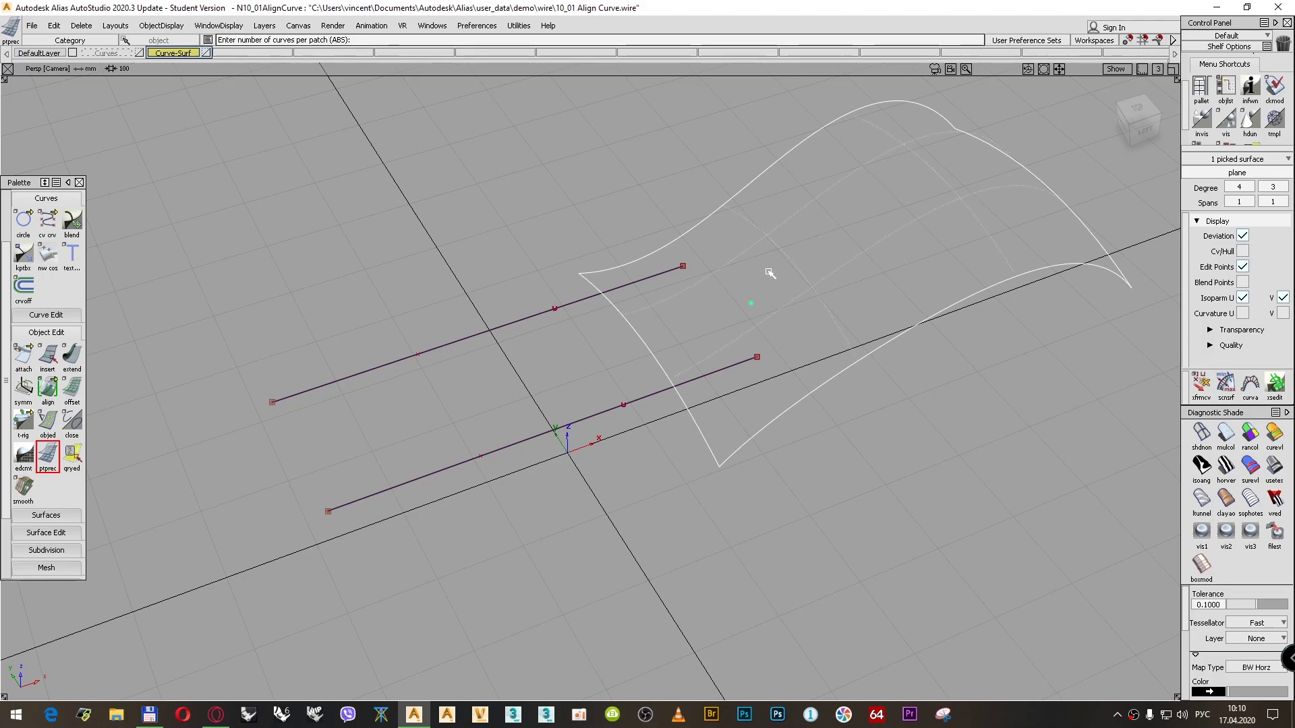
drag(776, 272, 567, 194)
Align the lower curve's end to the nearby isoparm of the surface with G0 continuity.
double_click(48, 388)
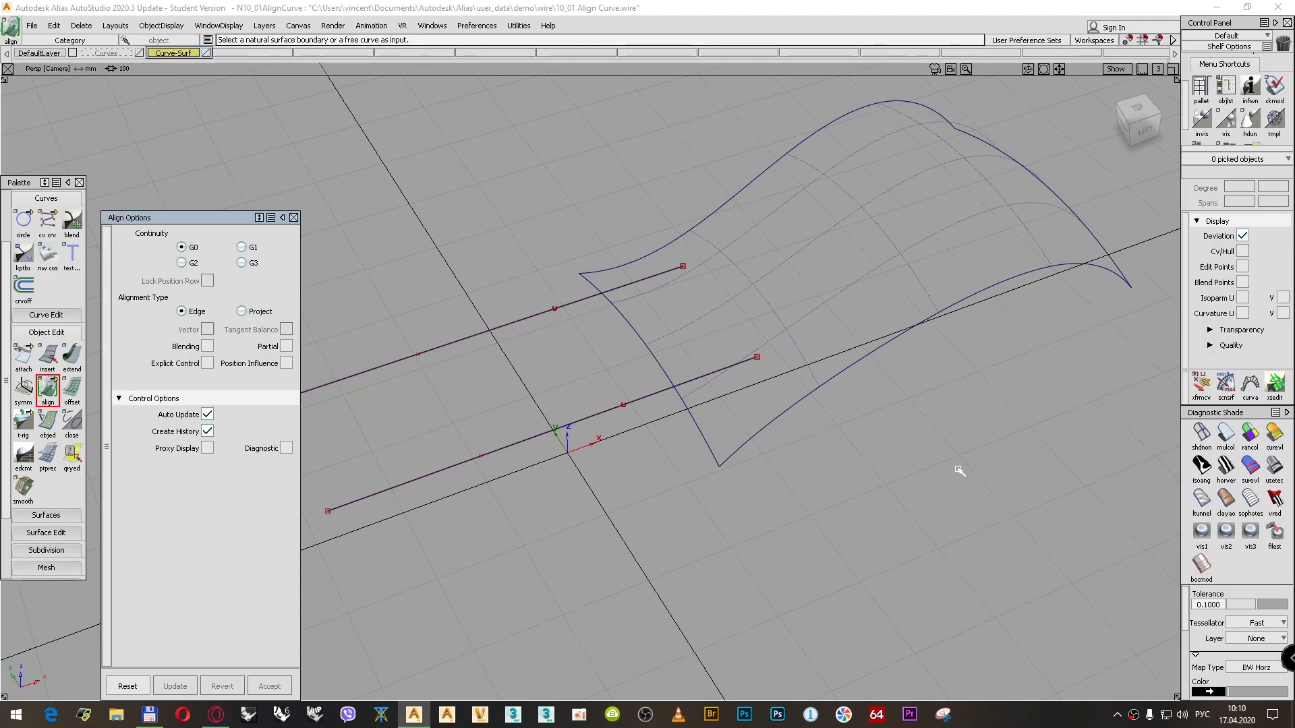
click(750, 362)
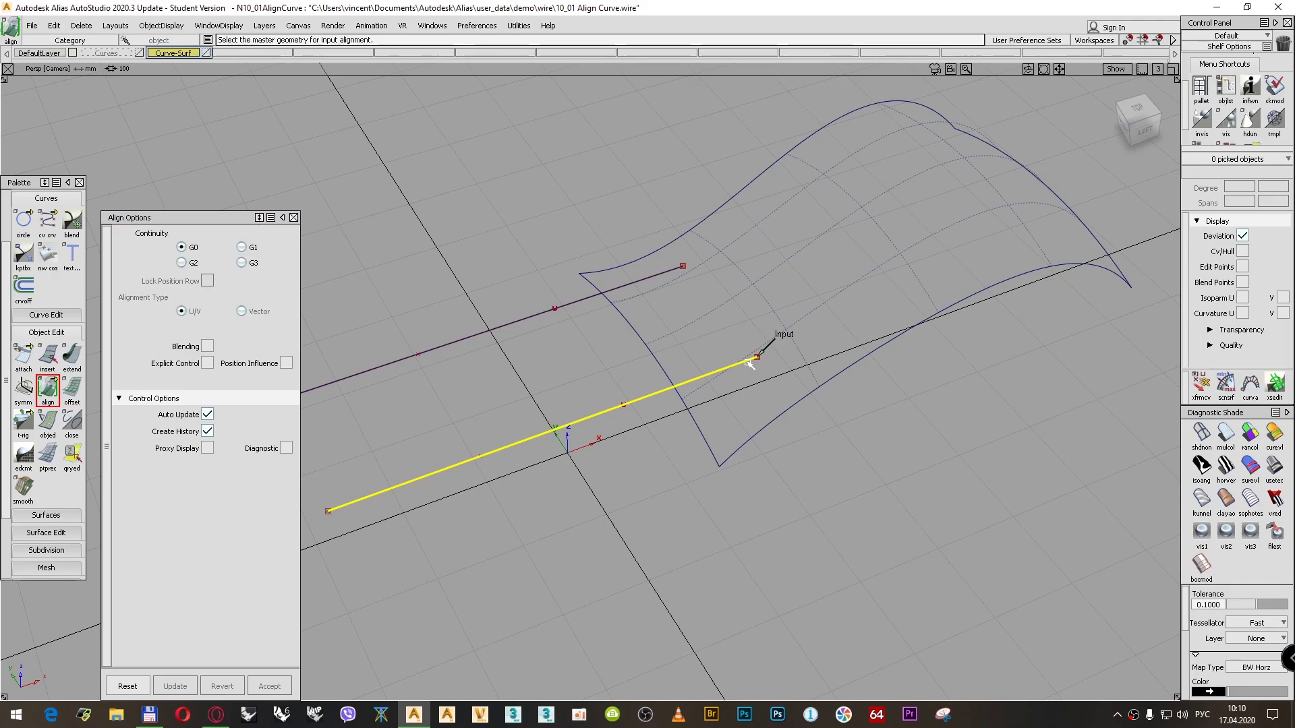
click(758, 359)
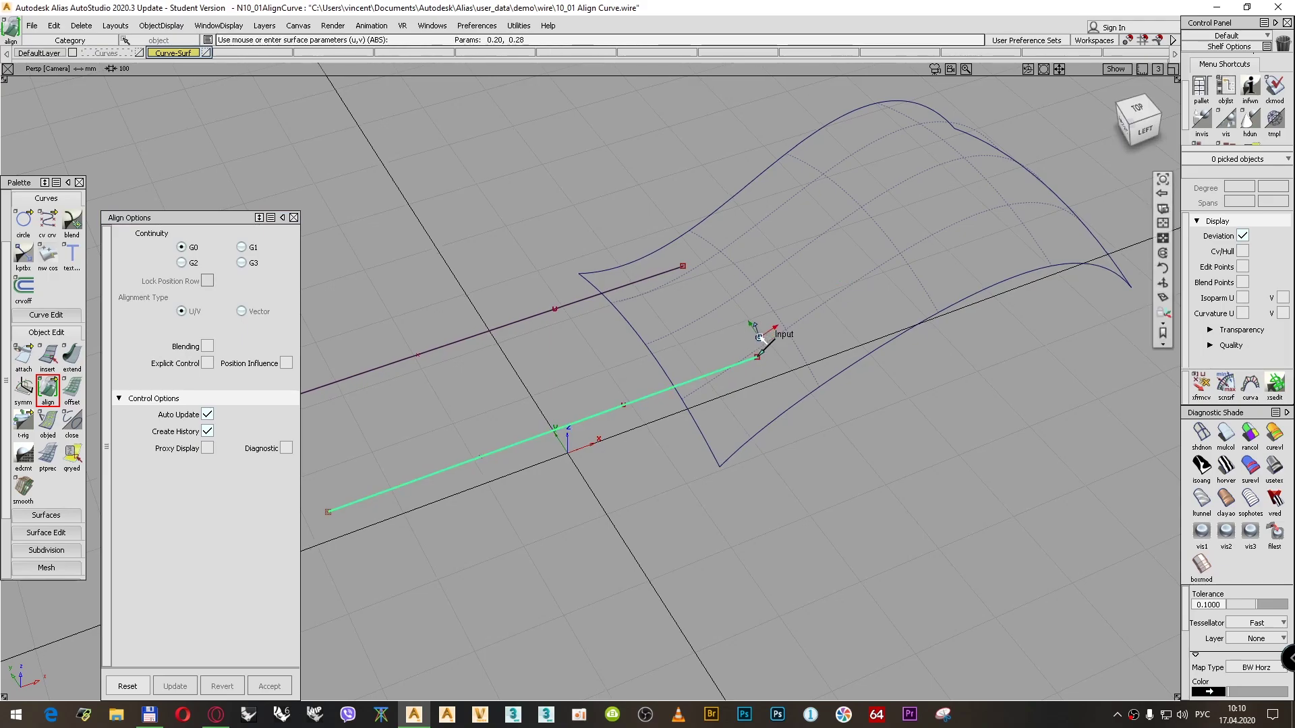
scroll(761, 325, up, 5)
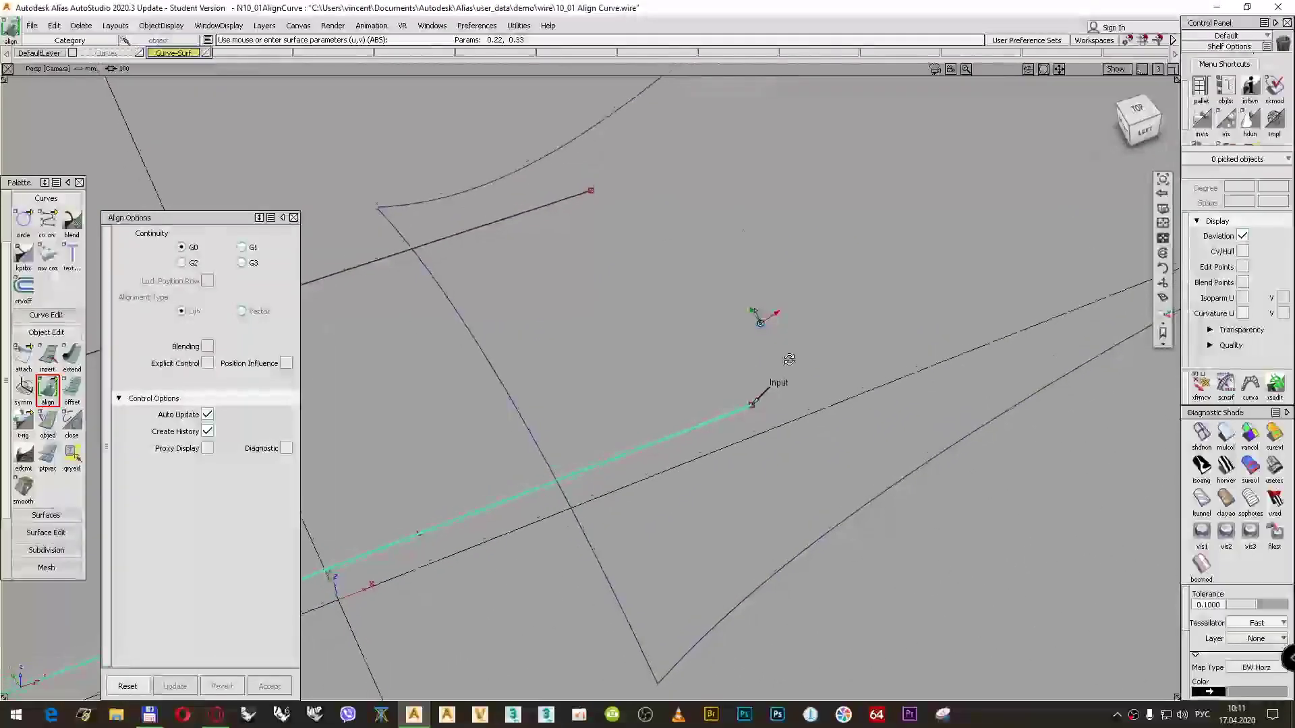
click(789, 367)
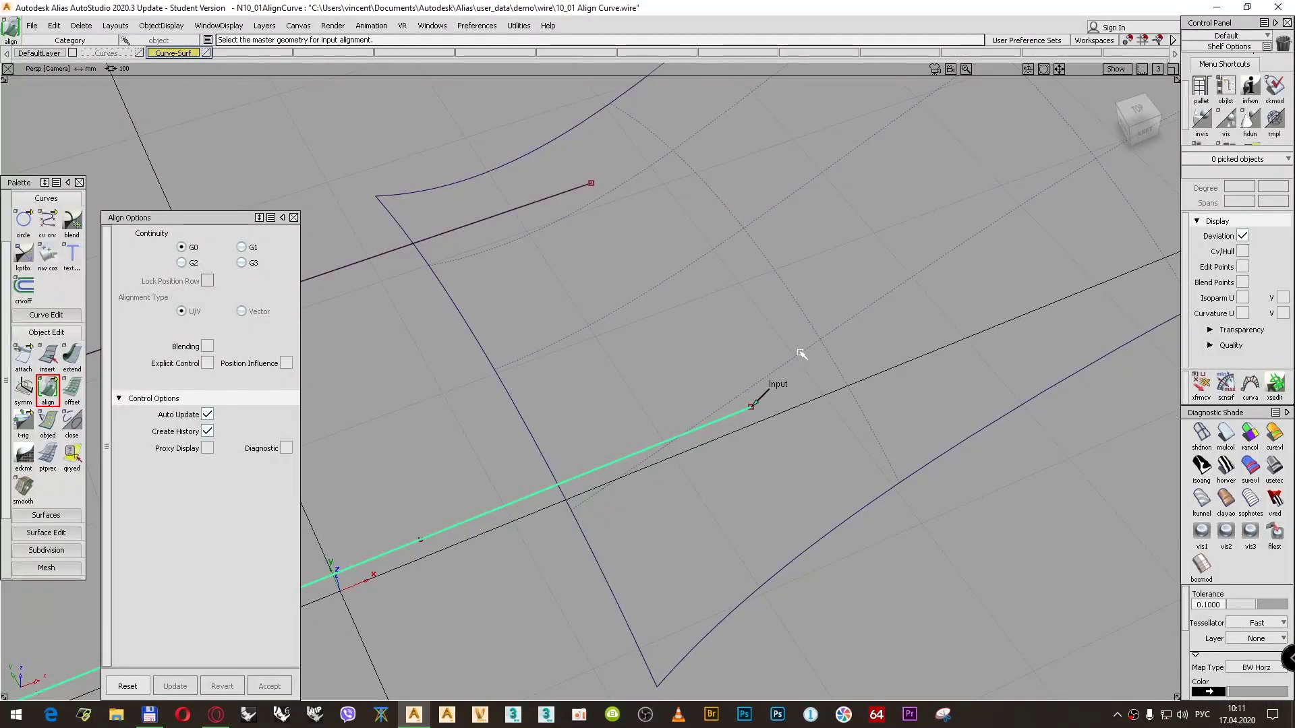
click(801, 353)
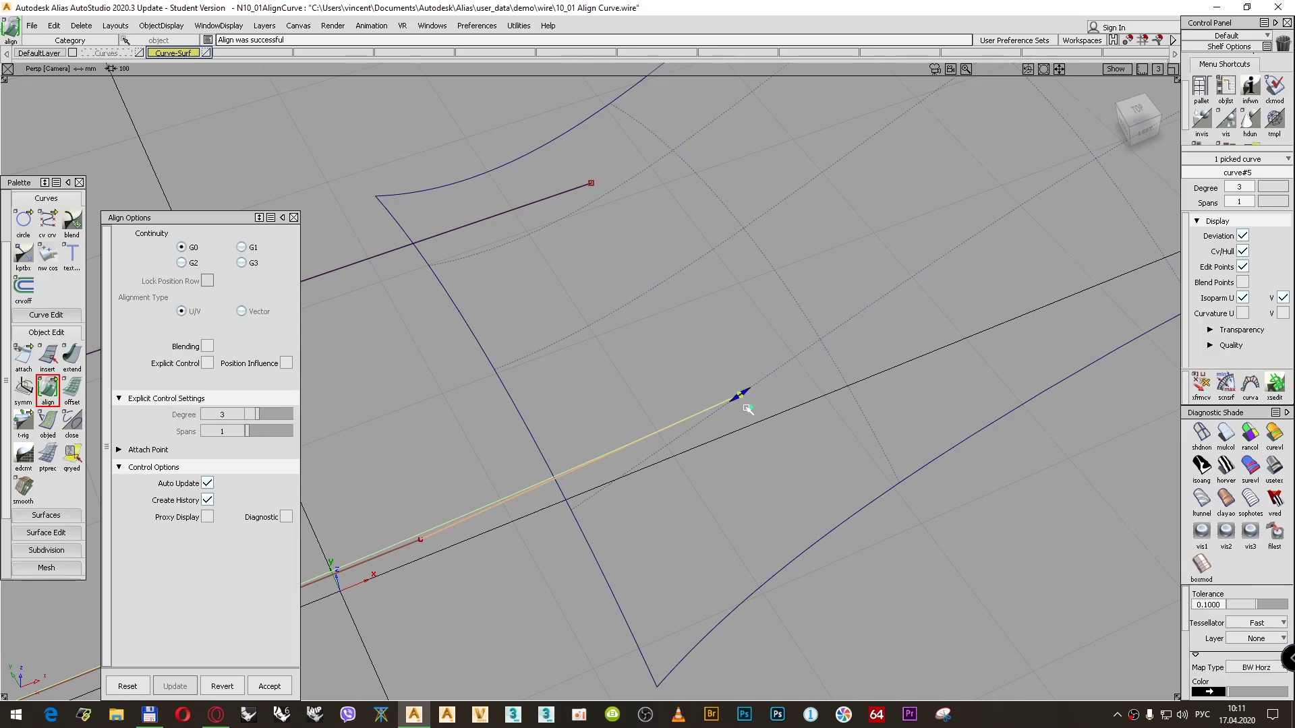
Raise the lower curve's alignment to G1 and G2 with Blending, trying Extra CV Rows 1 and returning it to 0.
alt+shift+drag(752, 428, 917, 362)
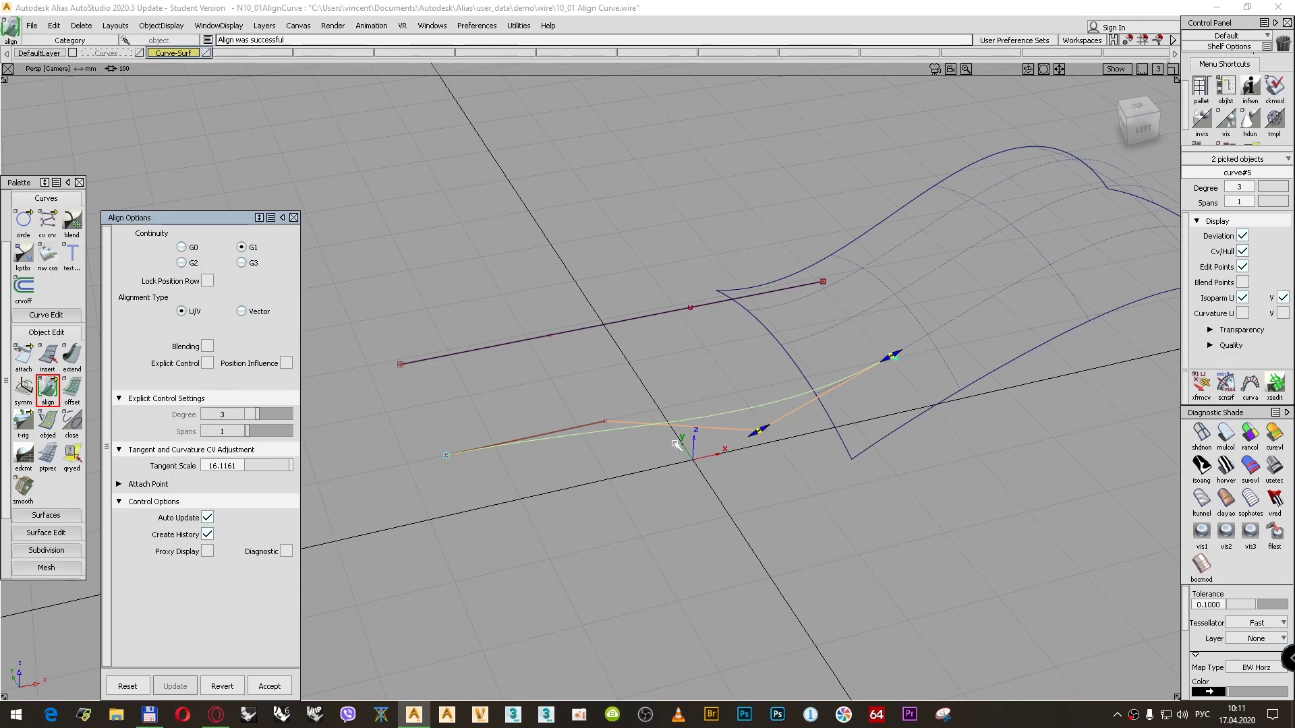
click(182, 263)
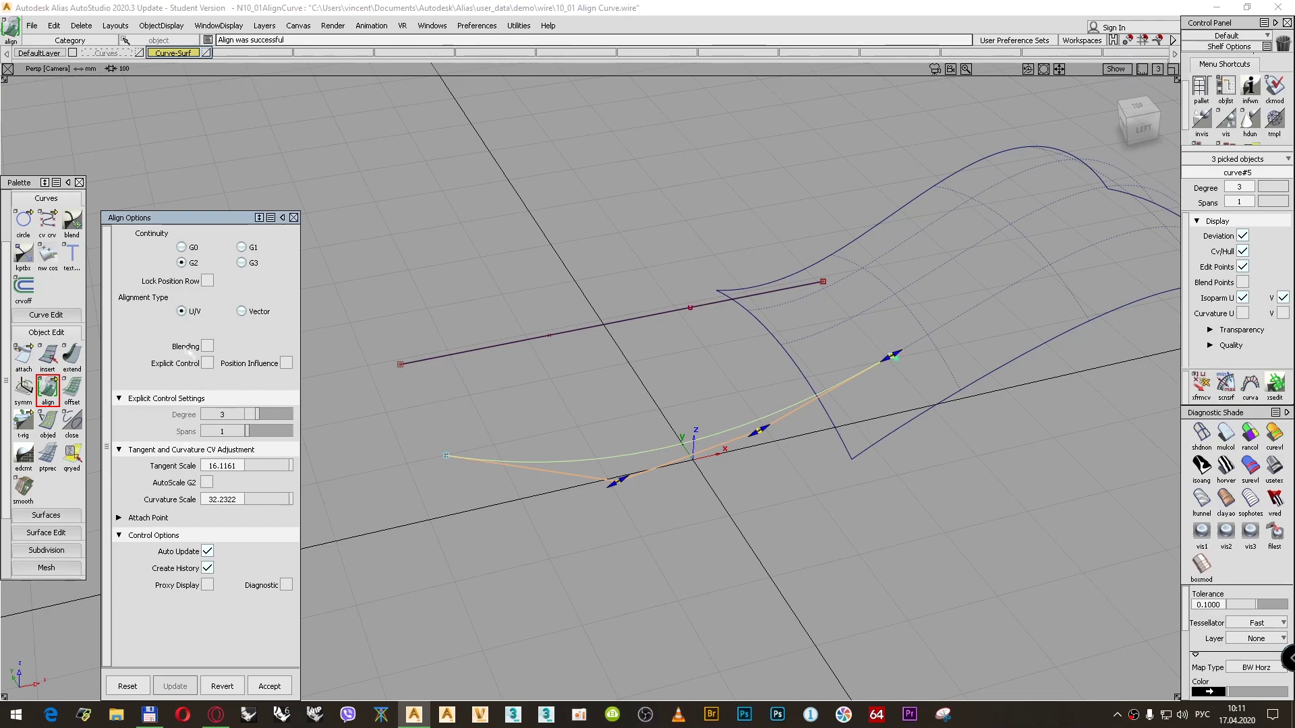
click(207, 346)
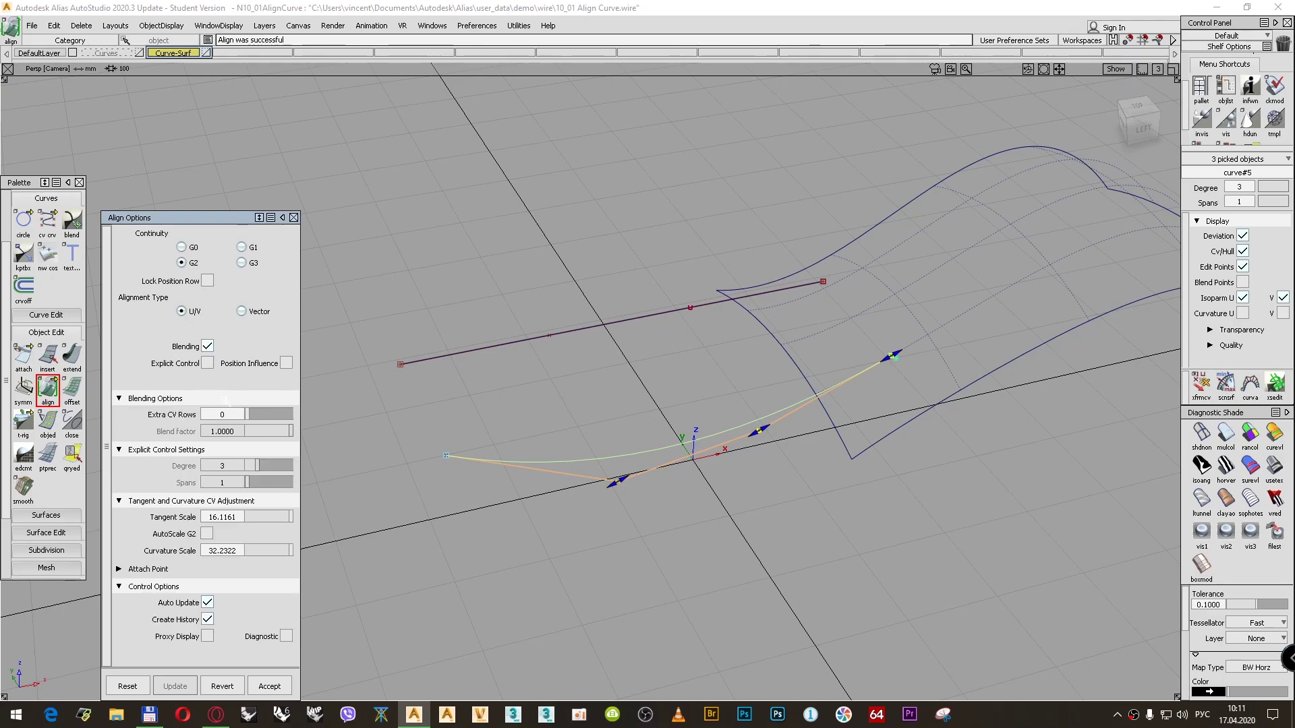
text(1)
key(Return)
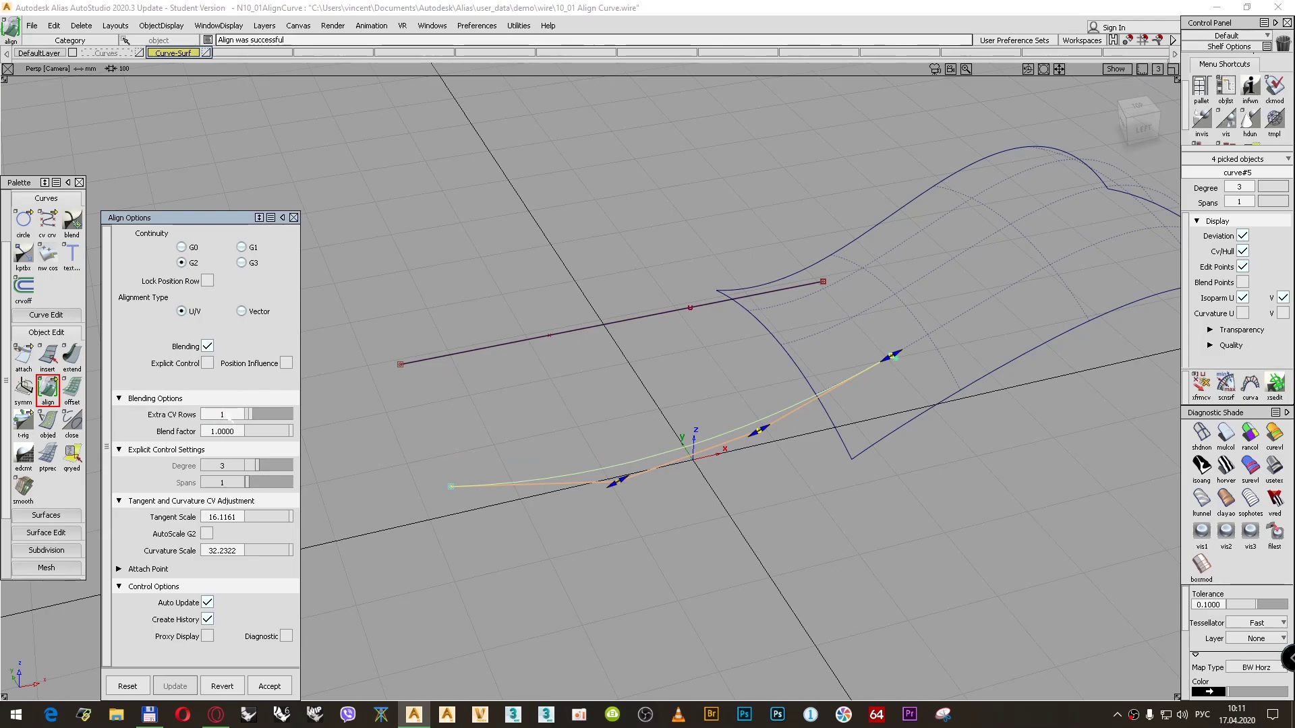
text(0)
key(Return)
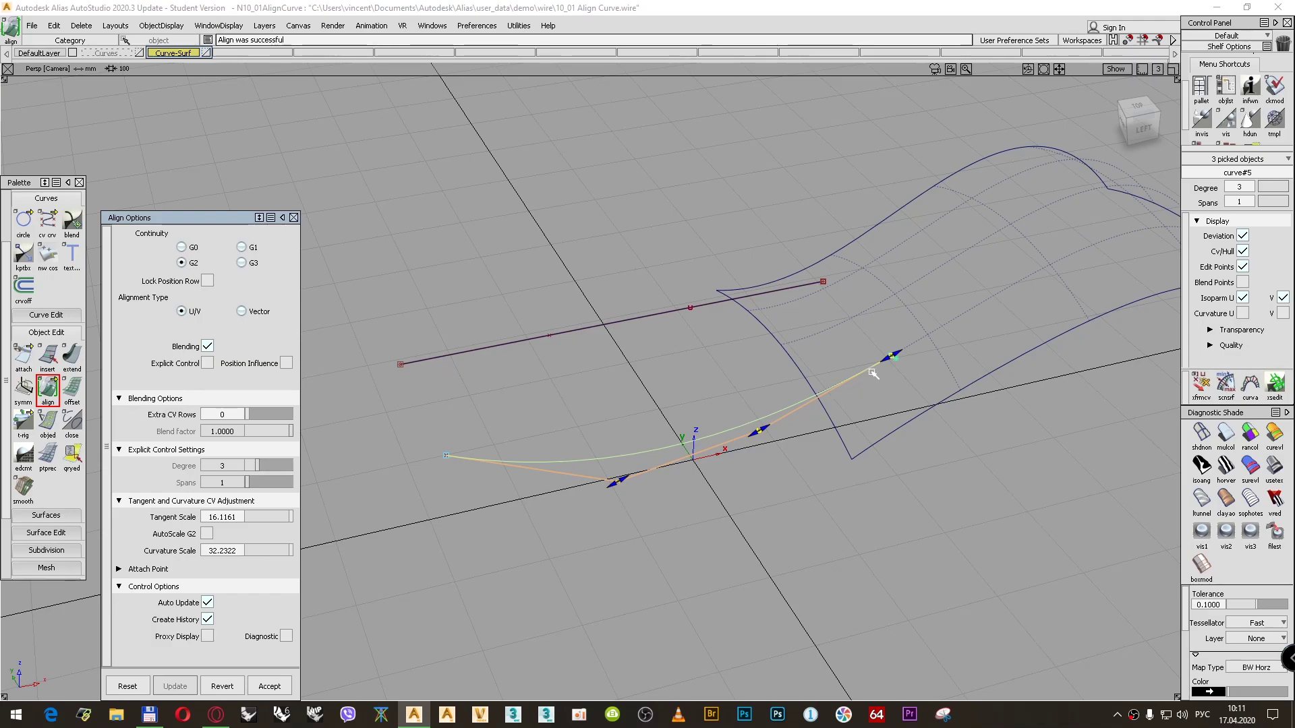
Adjust the lower curve's attachment point on the surface and revert its alignment.
mouse_move(901, 352)
mouse_down()
mouse_move(1047, 272)
mouse_move(832, 402)
mouse_move(901, 359)
mouse_up()
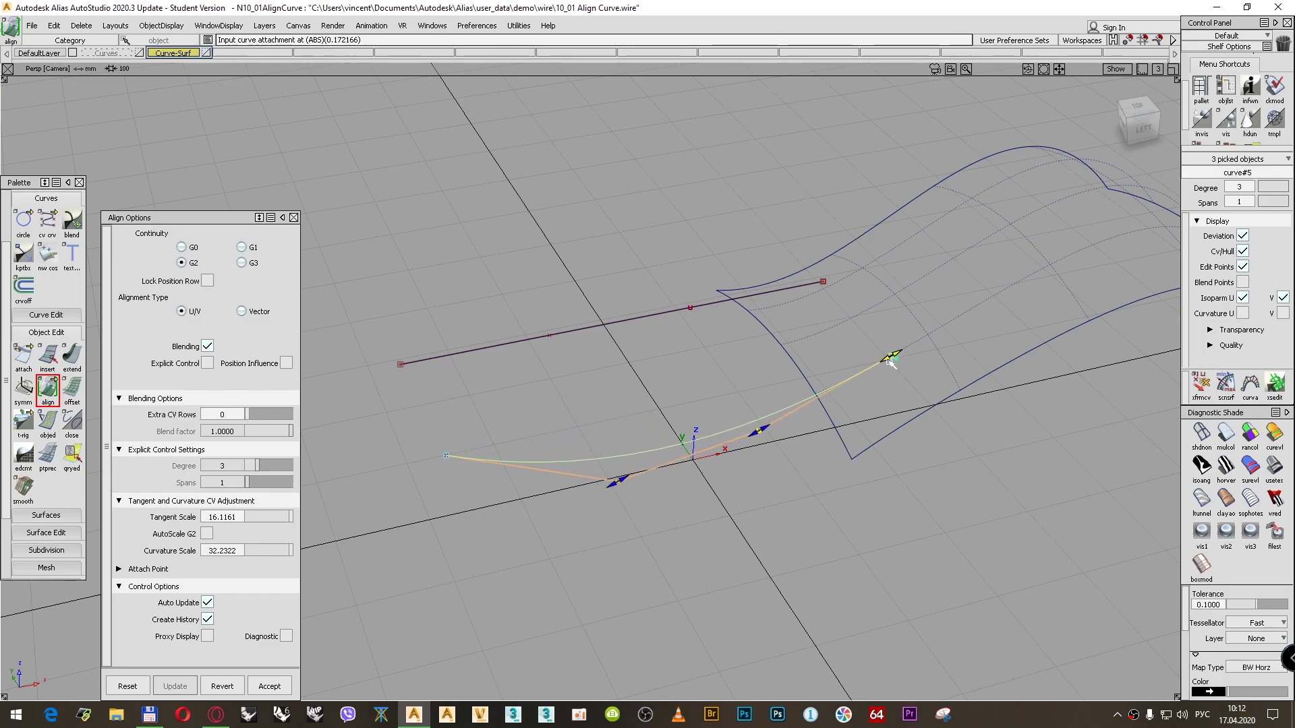
click(212, 686)
Turn Blending off and align the upper curve's end to the surface's upper edge with G0 continuity.
alt+shift+drag(603, 401, 688, 454)
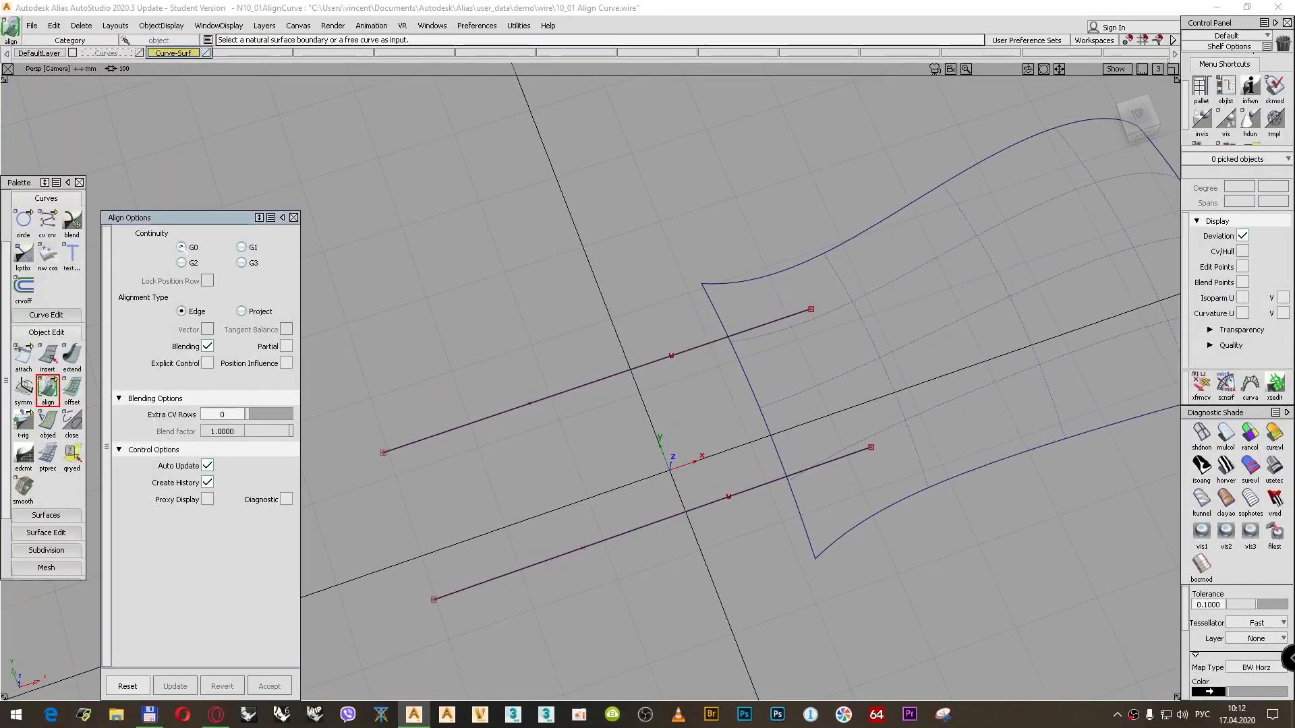
click(207, 346)
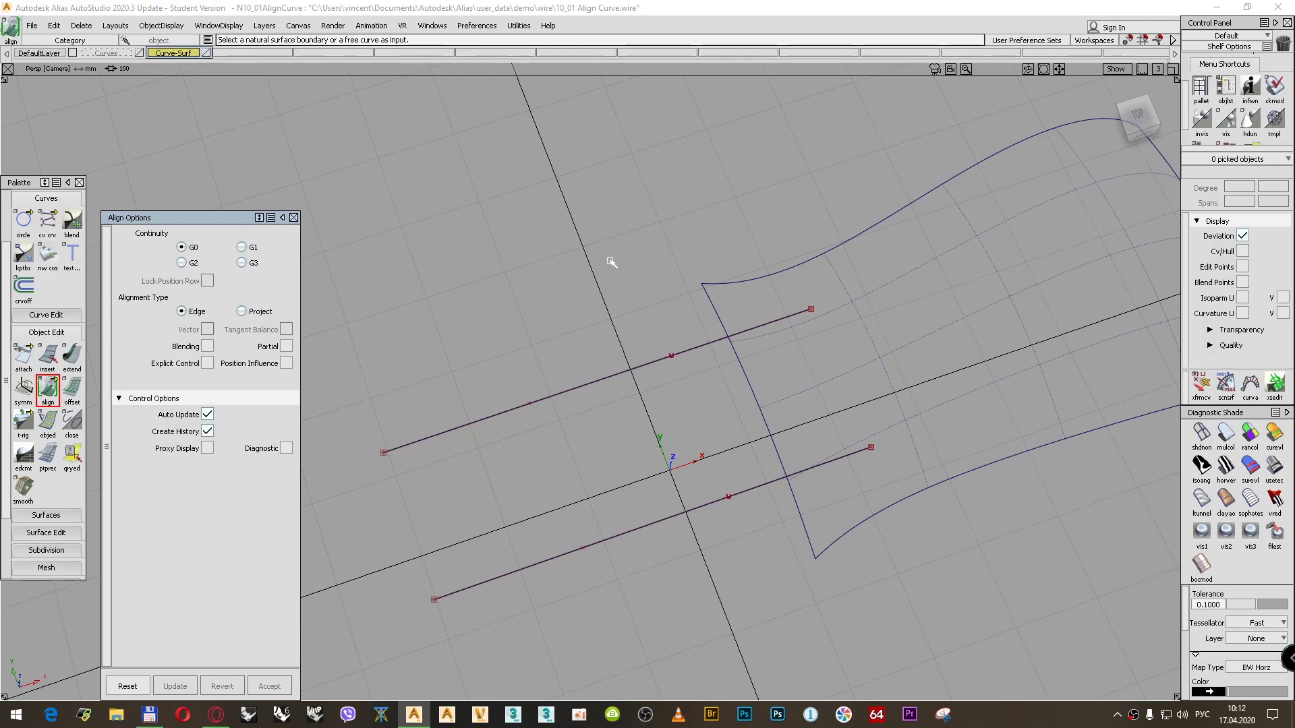
click(796, 312)
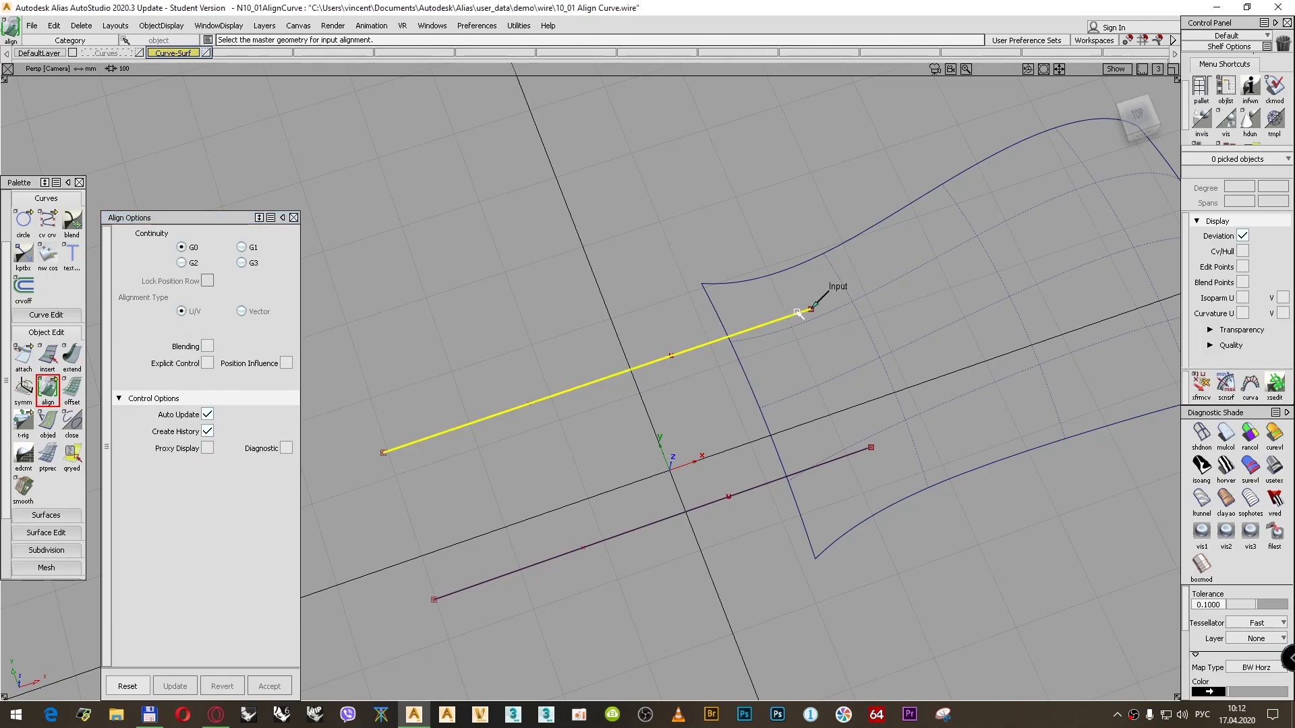
click(802, 263)
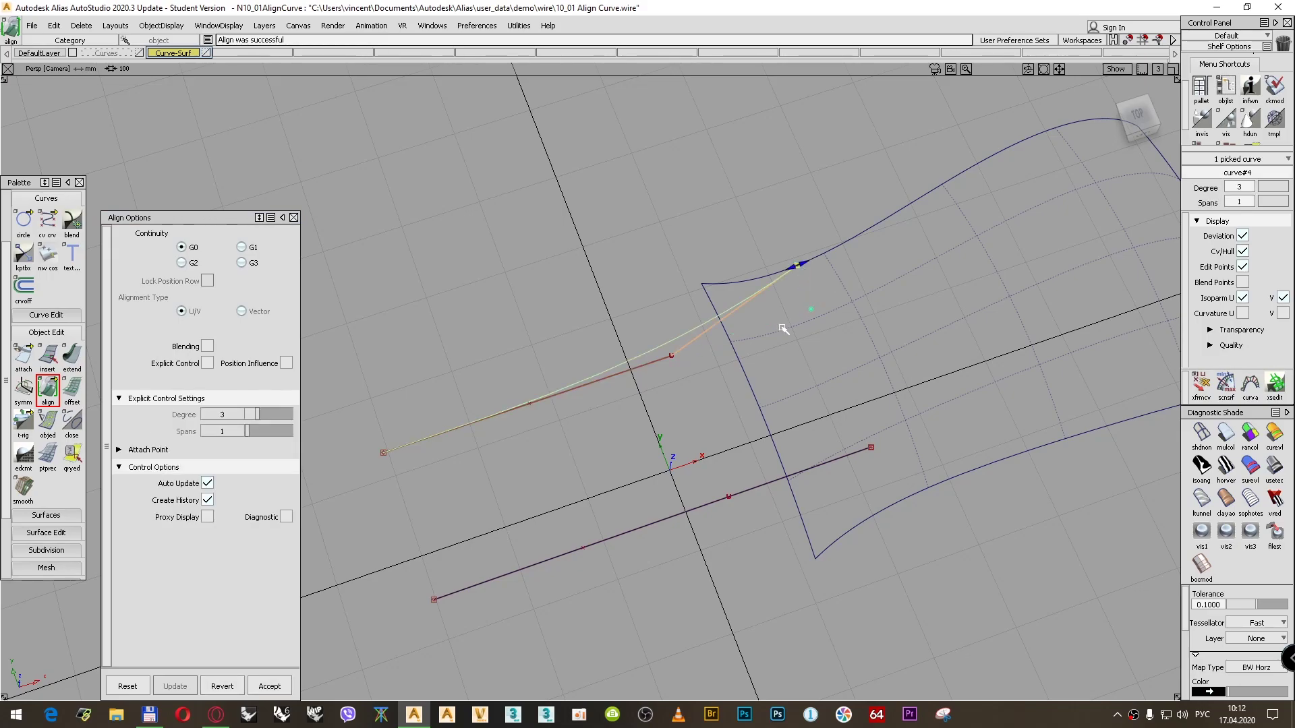
alt+shift+drag(757, 376, 821, 302)
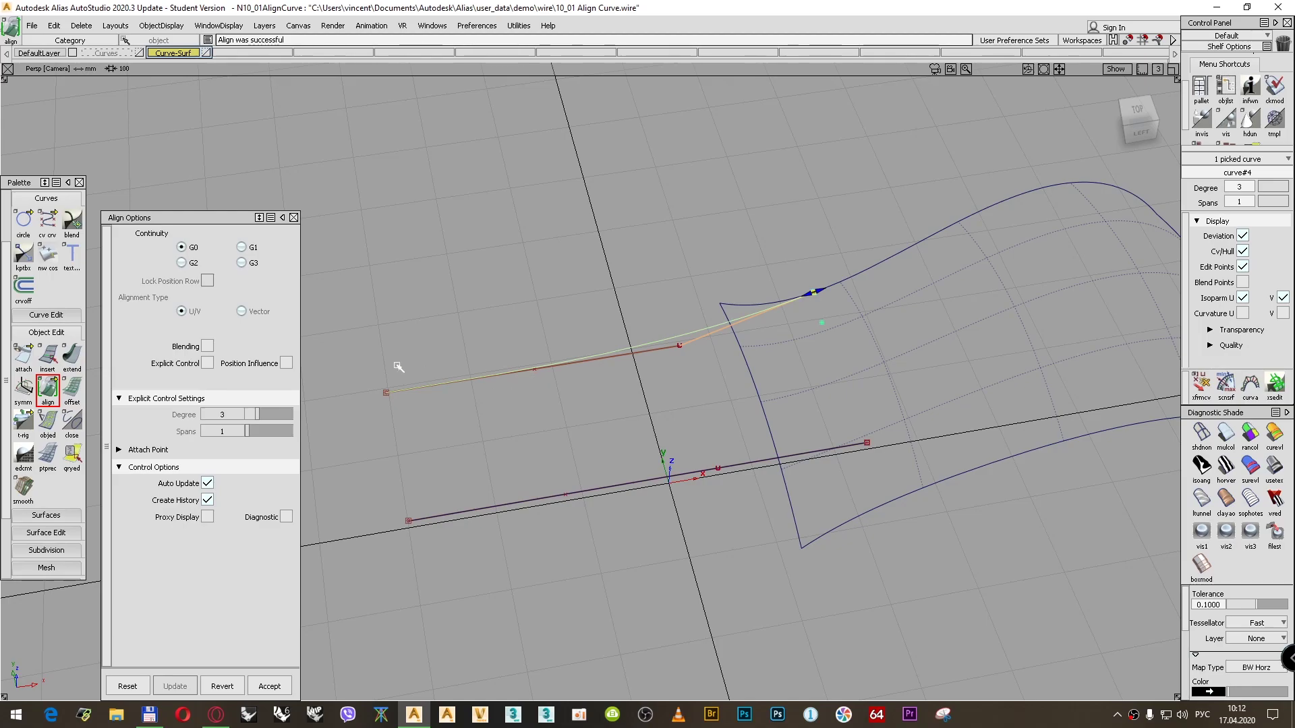
Raise the upper curve's alignment to G1 and then G2 continuity, and turn on Blending.
click(241, 248)
alt+shift+drag(619, 297, 587, 241)
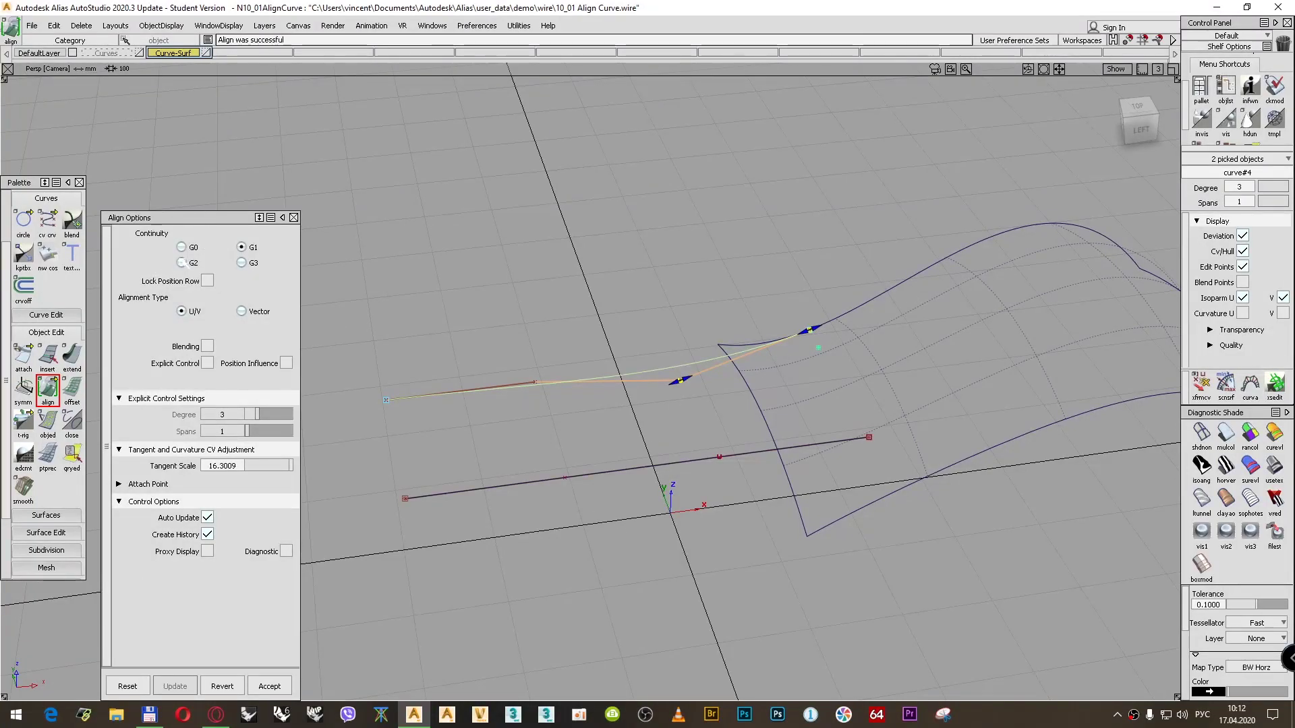
click(181, 263)
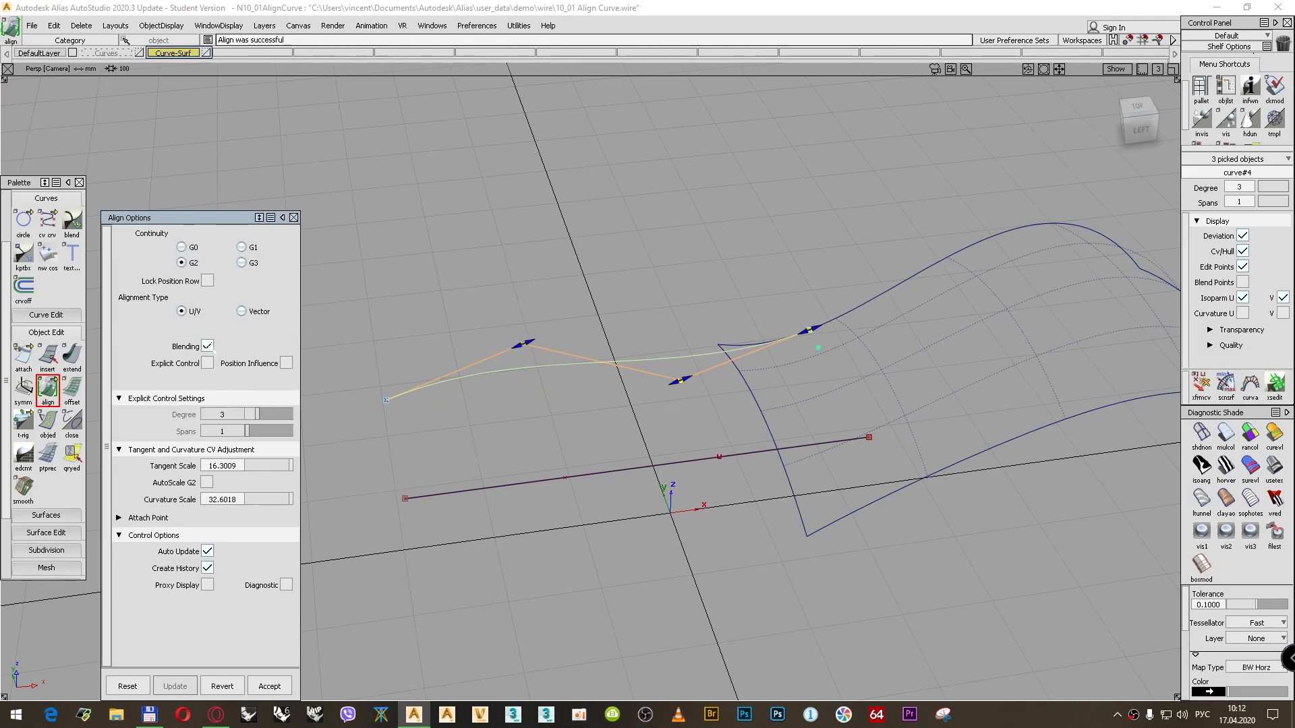
Try Extra CV Rows 1 for the upper curve's alignment and set it back to 0.
click(224, 414)
text(1)
key(Return)
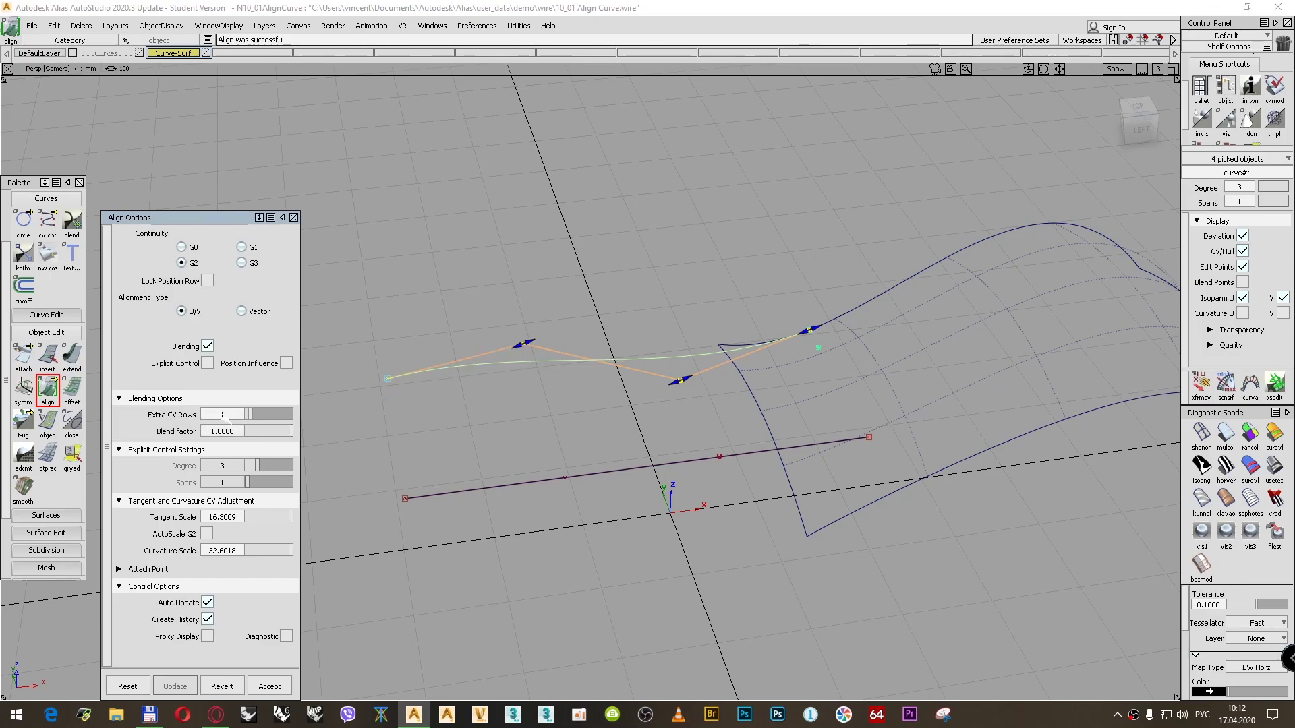
click(224, 414)
text(0)
key(Return)
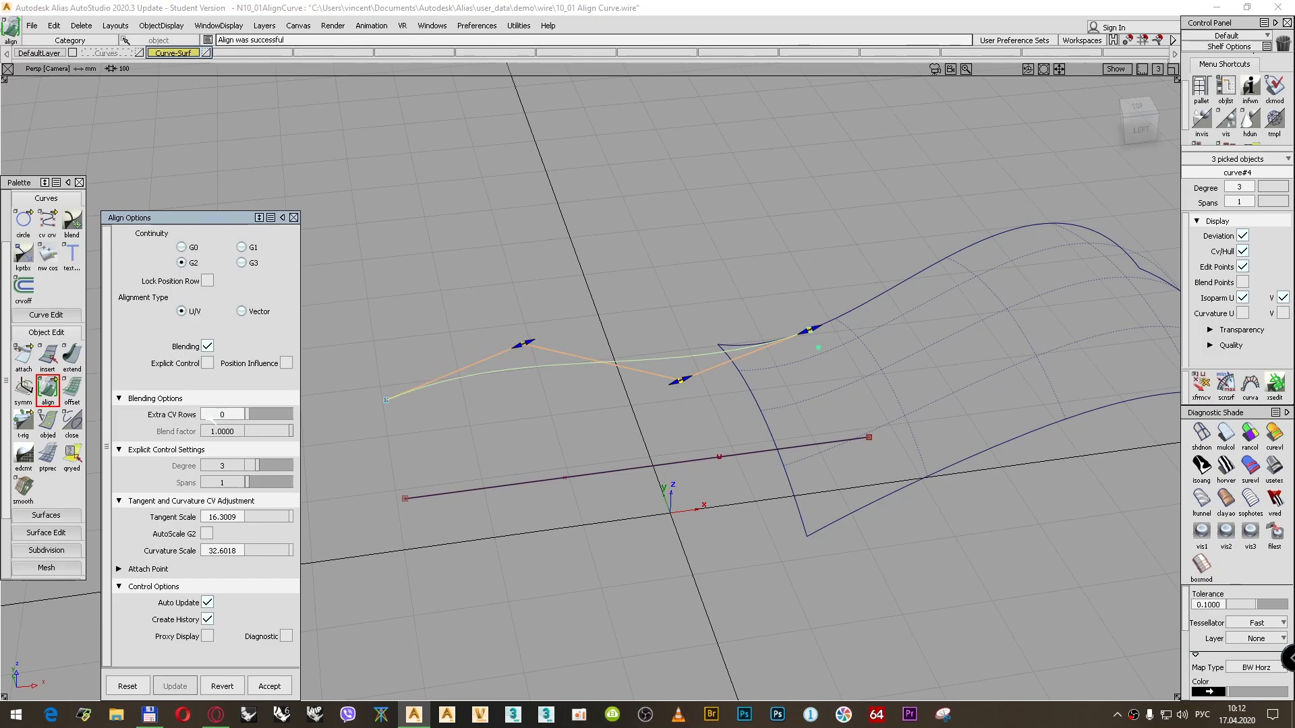
Adjust the upper curve's tangent scale to about 10.62 and curvature scale to about 33.87 with the manipulators, and finish the alignment.
drag(521, 344, 527, 350)
click(688, 381)
drag(688, 382, 725, 369)
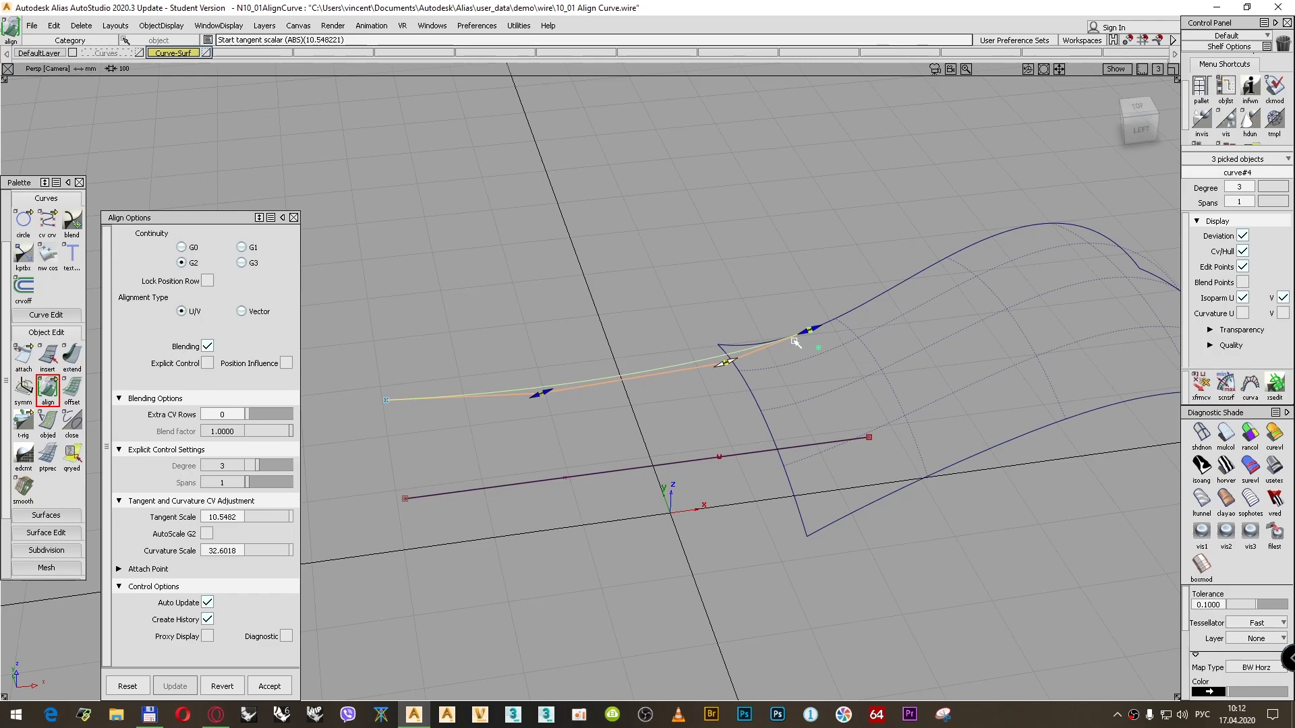
mouse_move(809, 332)
mouse_down()
mouse_move(1002, 242)
mouse_move(818, 332)
mouse_up()
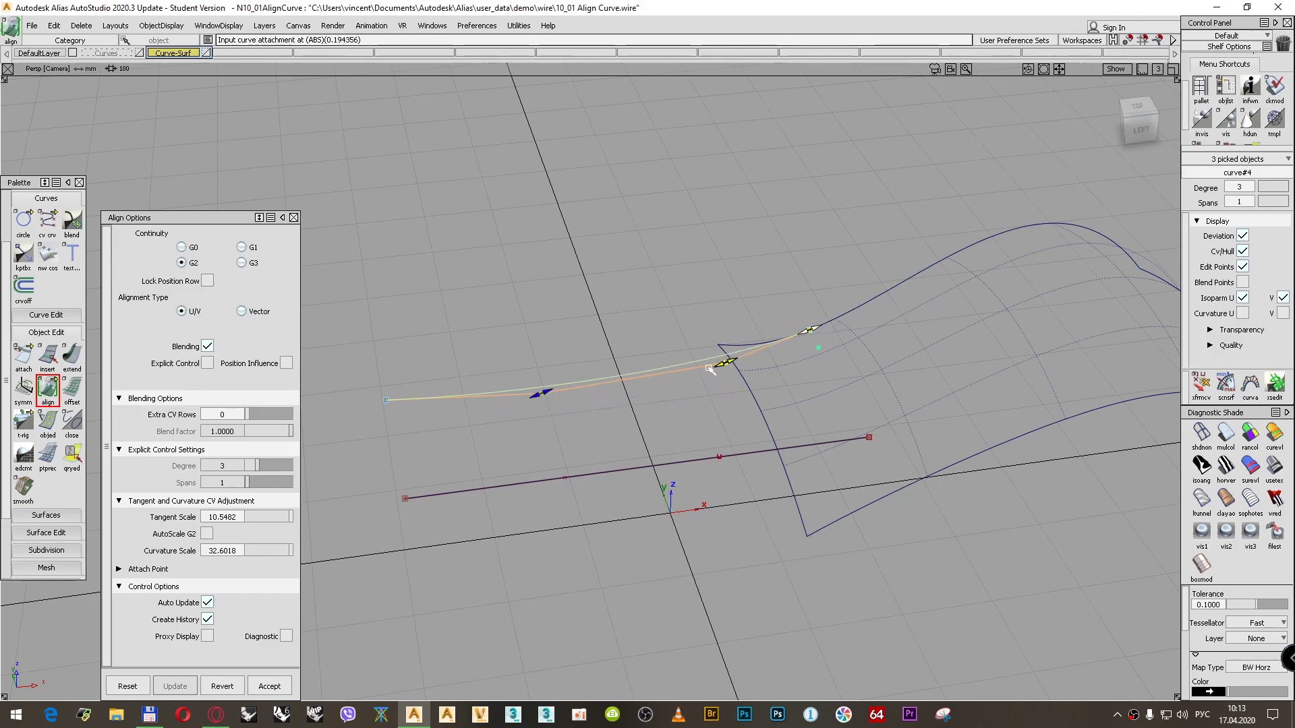
mouse_move(723, 364)
mouse_down()
mouse_move(674, 398)
mouse_move(724, 366)
mouse_up()
drag(540, 391, 546, 428)
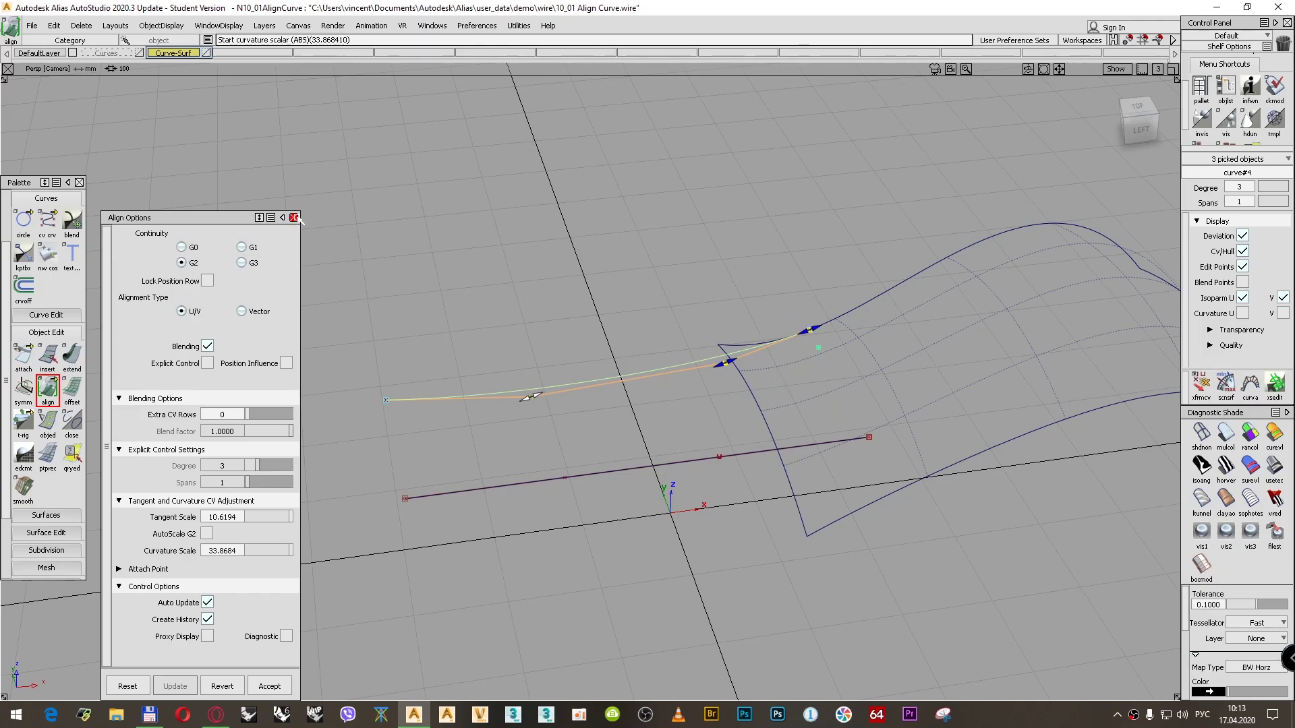
ctrl+shift+drag(558, 264, 556, 233)
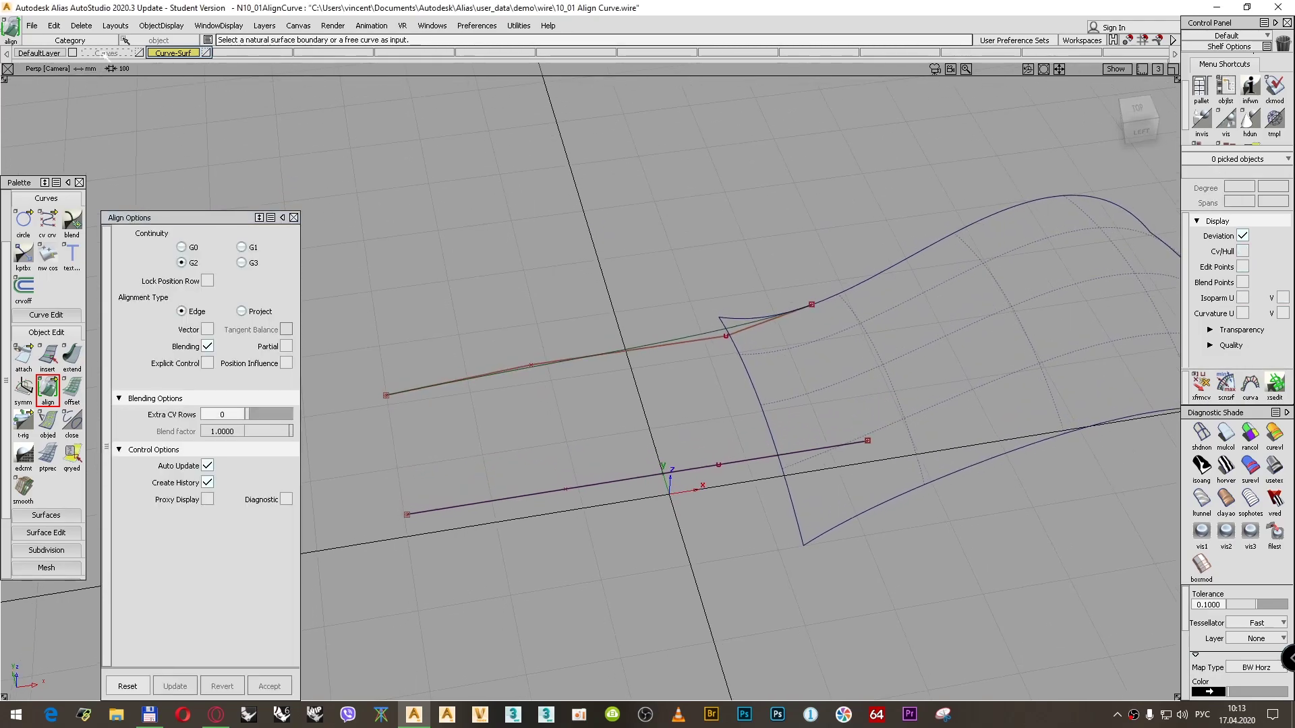
Look briefly at the Curves layer, return to the Curve-Surf layer and view the aligned upper curve on the surface.
click(106, 53)
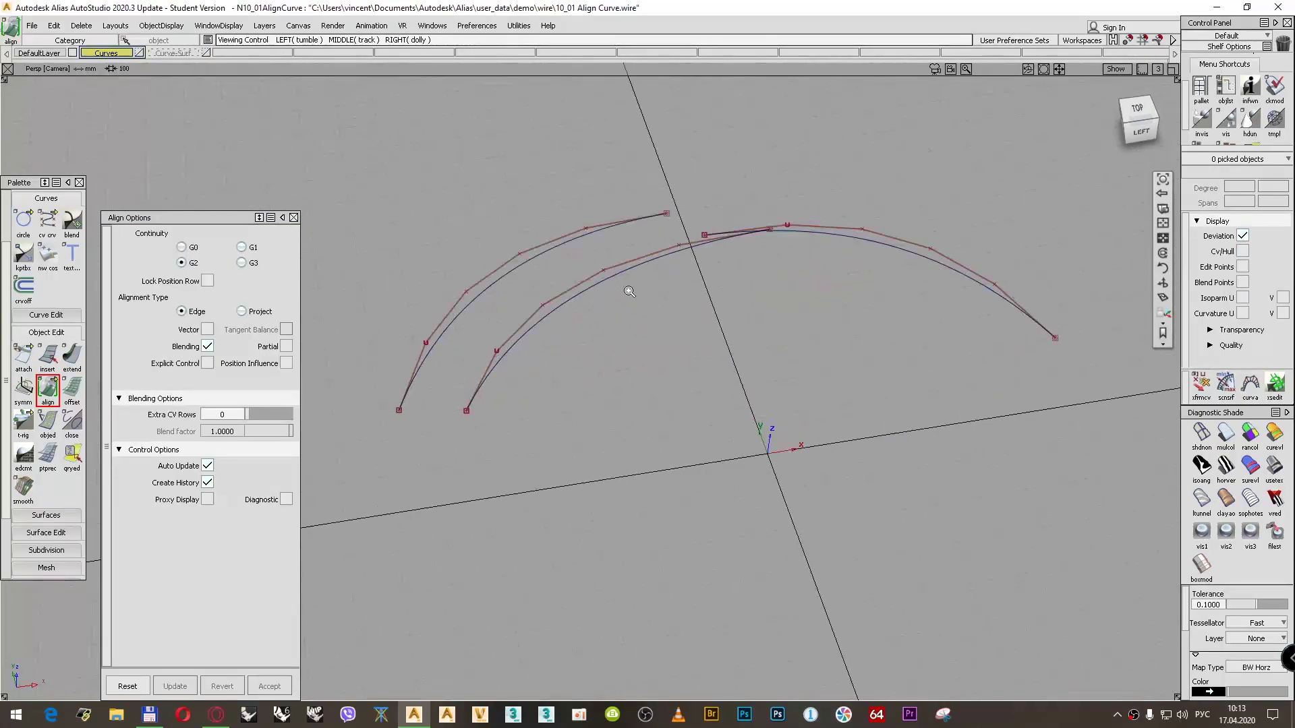
click(174, 53)
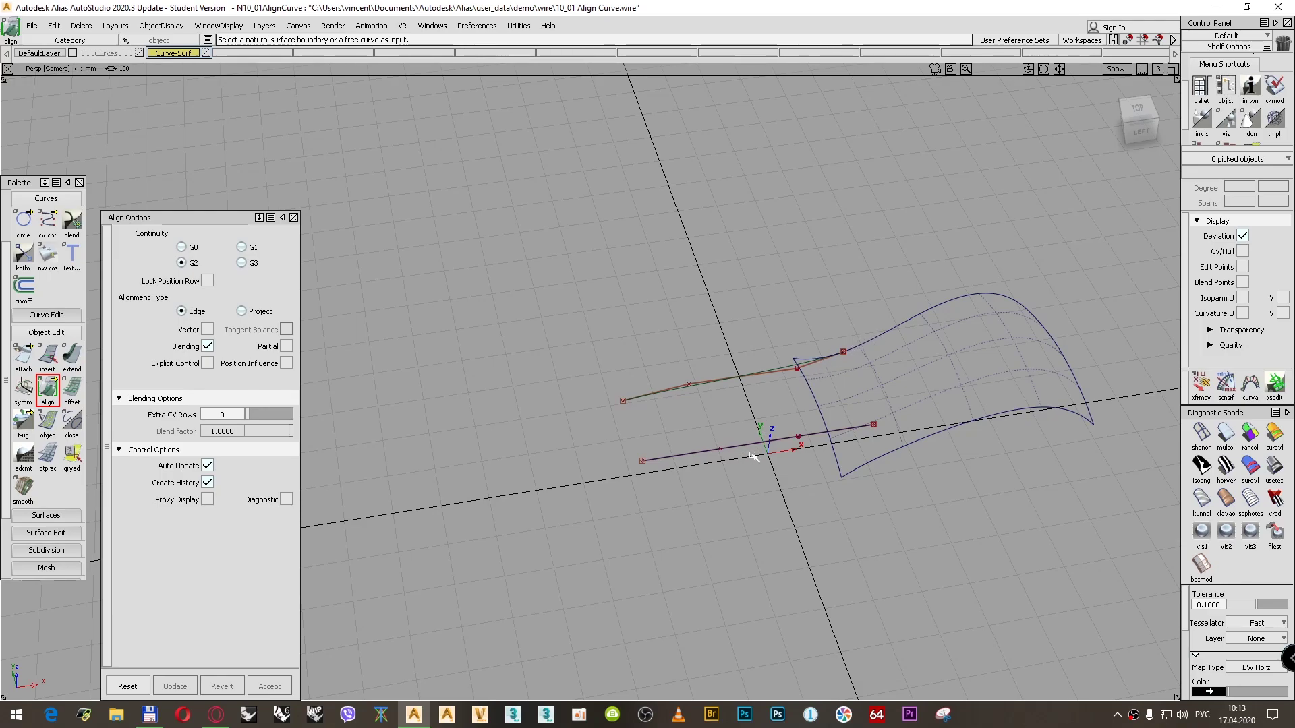
alt+shift+middle_drag(757, 459, 611, 401)
alt+shift+right_drag(612, 401, 613, 379)
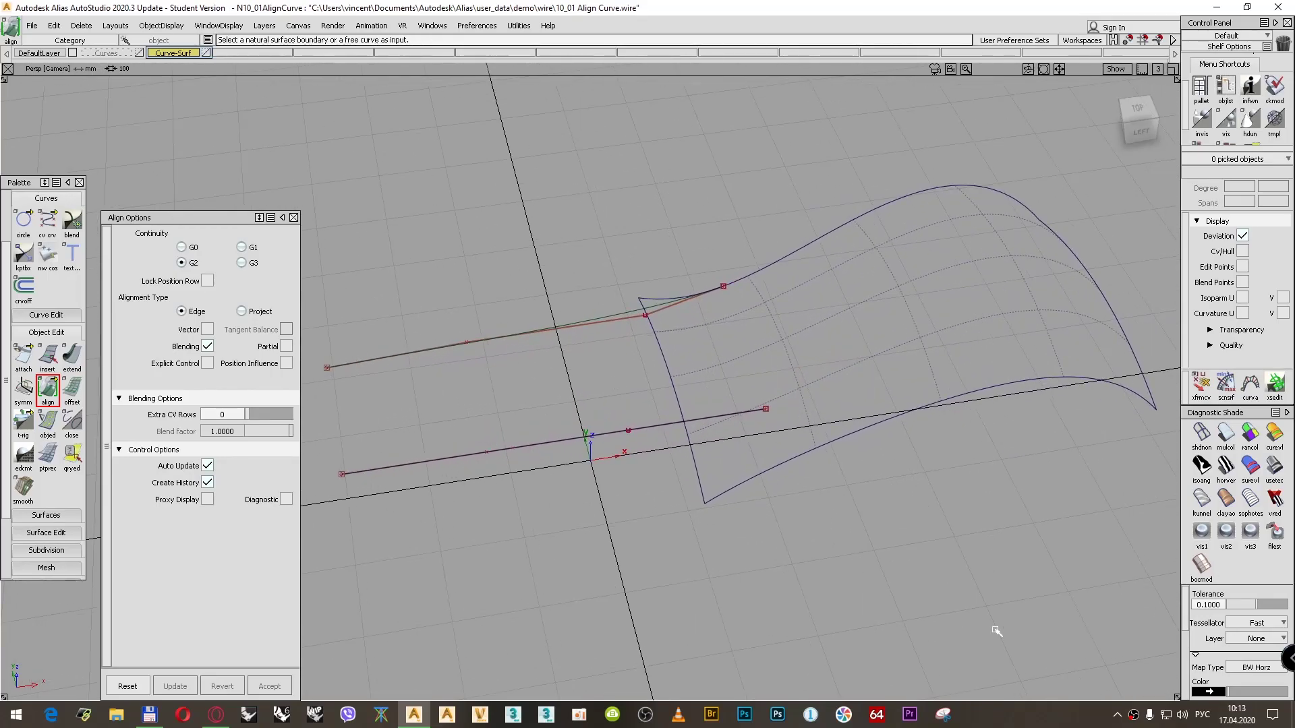